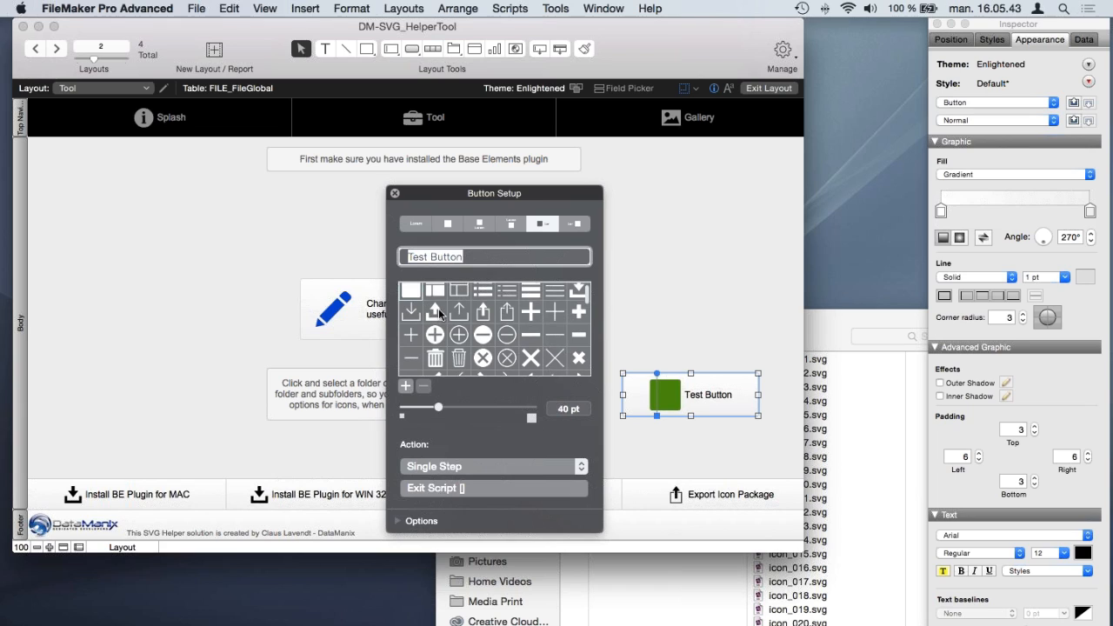
Step: Try several built-in icons on the Test Button, including upload, plus, minus and X, ending with the filled circled X
click(434, 310)
click(508, 313)
click(483, 336)
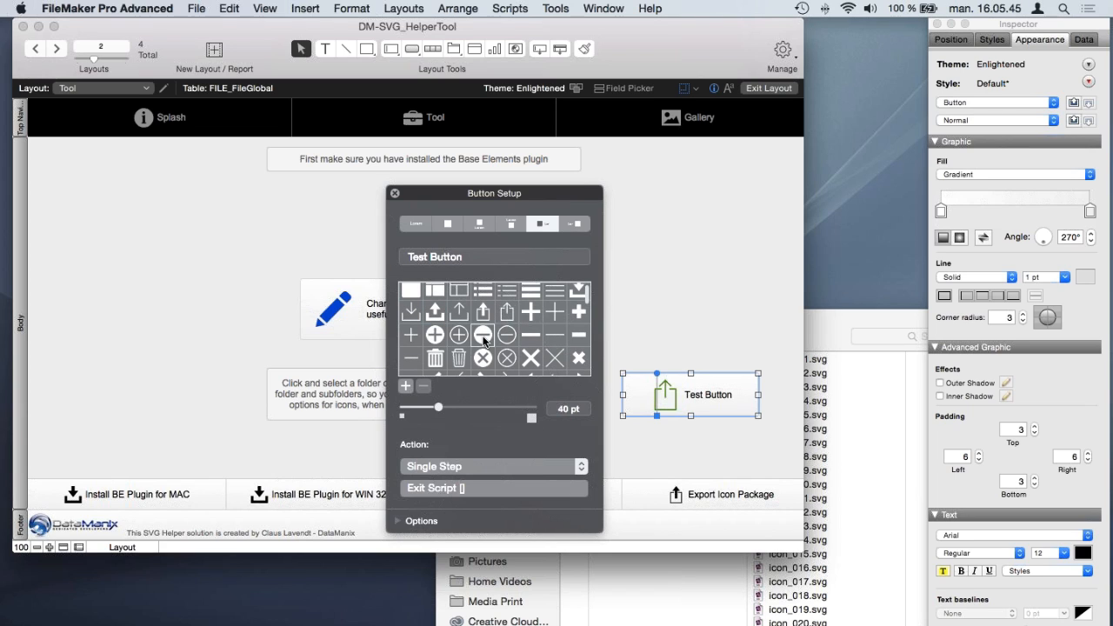
click(458, 337)
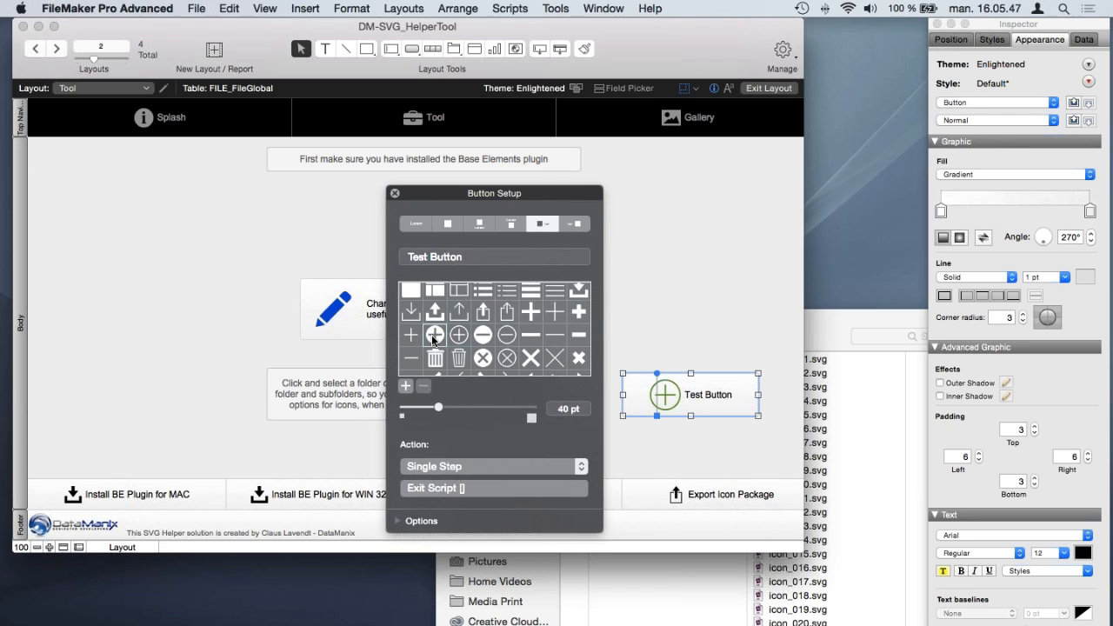
click(432, 335)
click(531, 337)
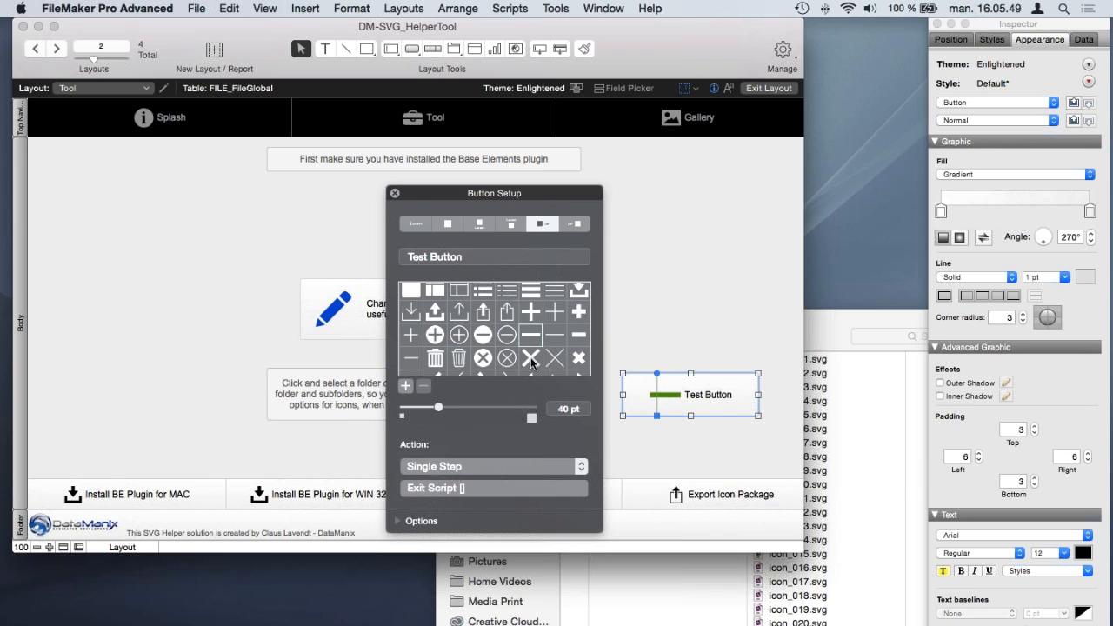
click(531, 359)
click(482, 358)
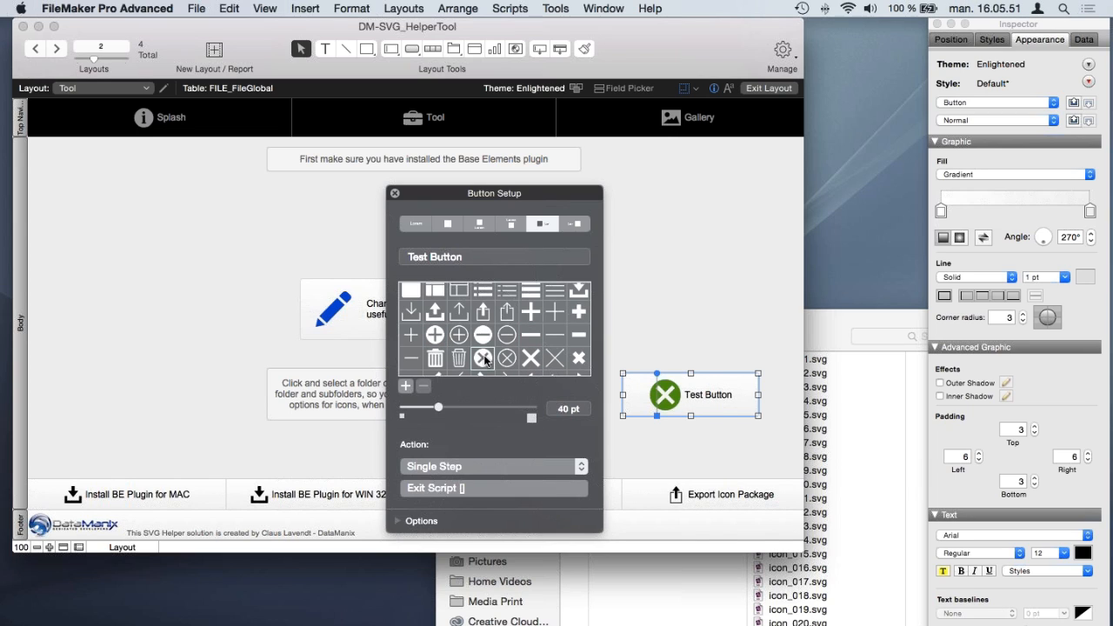
Step: Try the Test Button's icon and label arrangements, including icon only and label only, ending with the icon left of the label
click(449, 225)
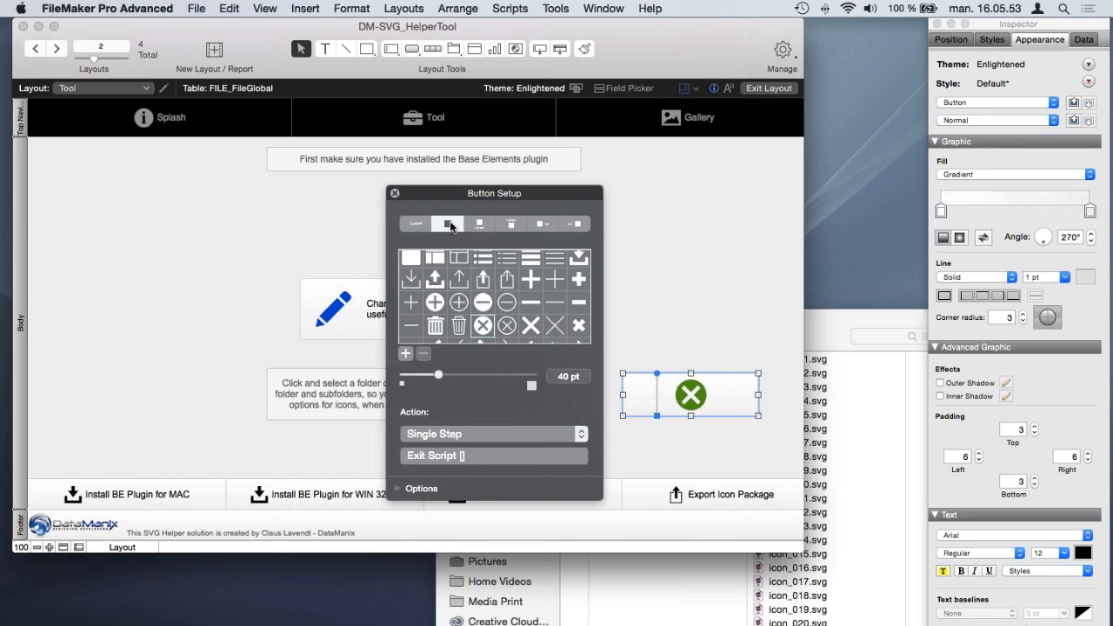
click(479, 226)
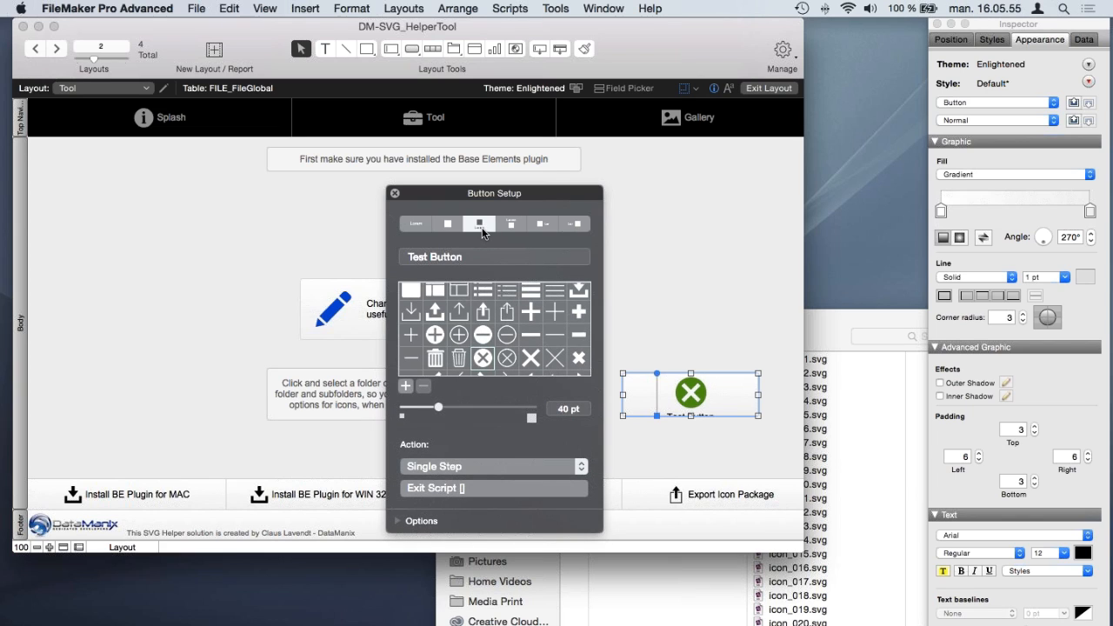
click(430, 223)
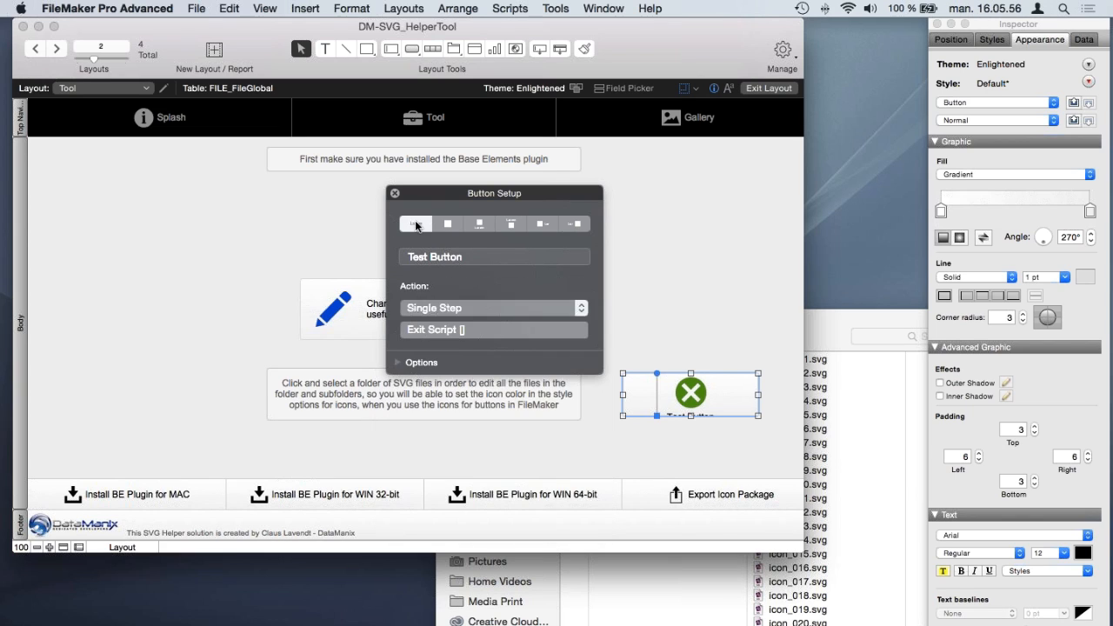
click(479, 225)
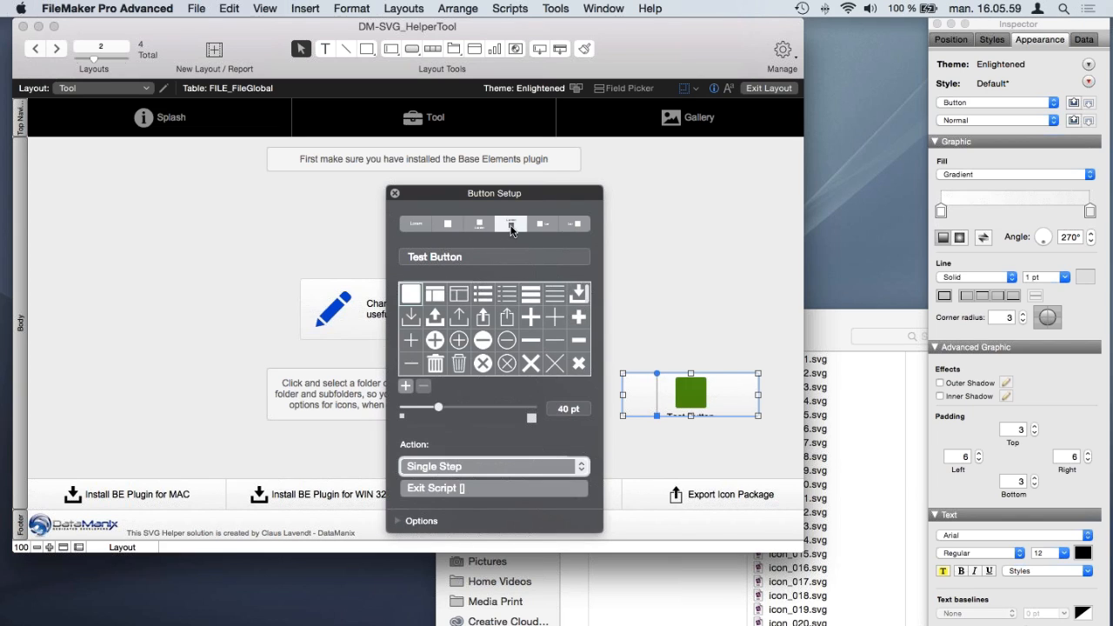
click(511, 224)
click(540, 225)
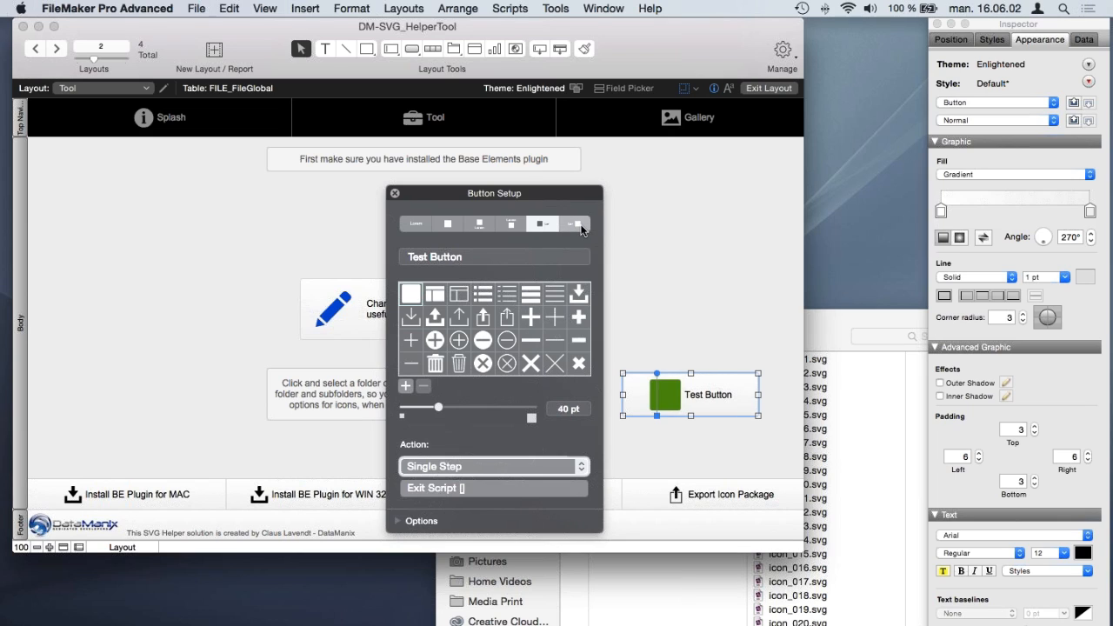
click(582, 225)
click(540, 225)
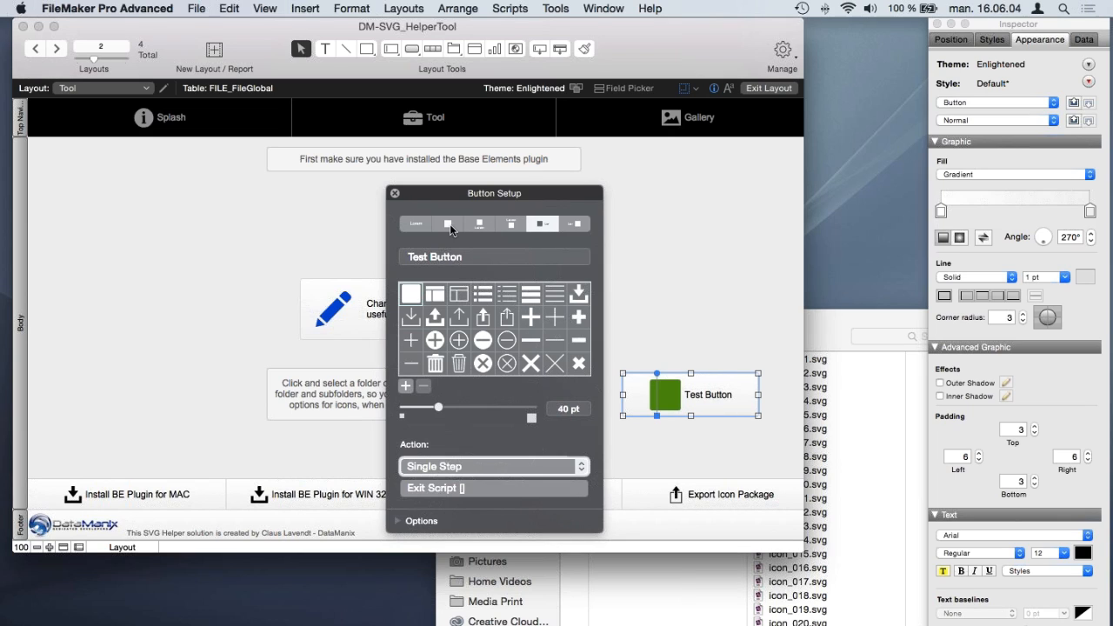
Step: Assign the filled picture icon from the built-in icon set to the Test Button
click(437, 296)
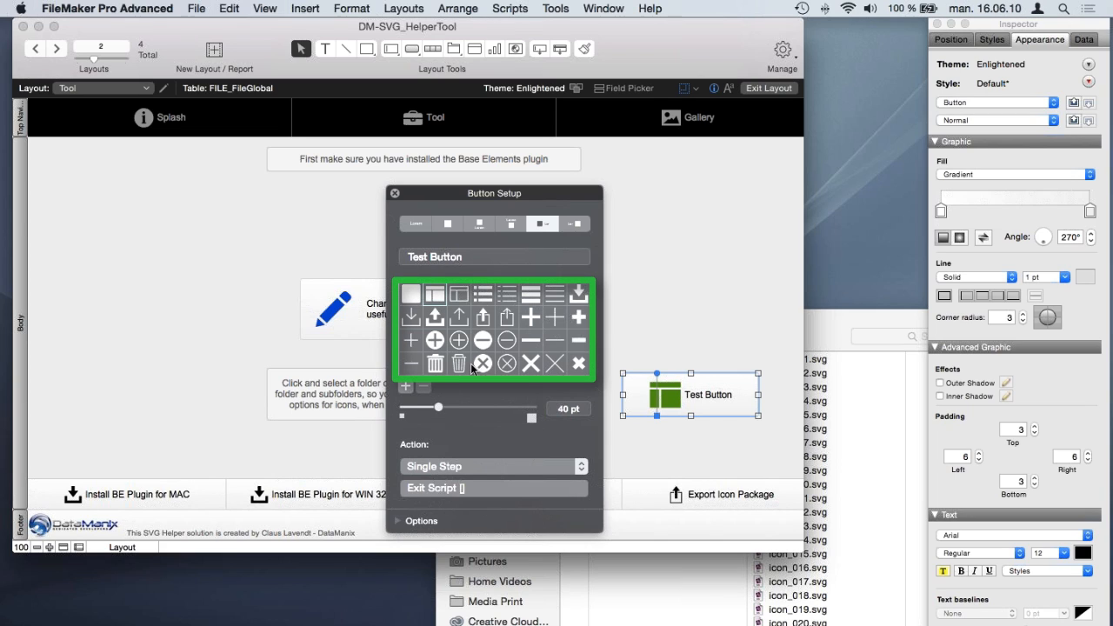
scroll(450, 316, down, 1)
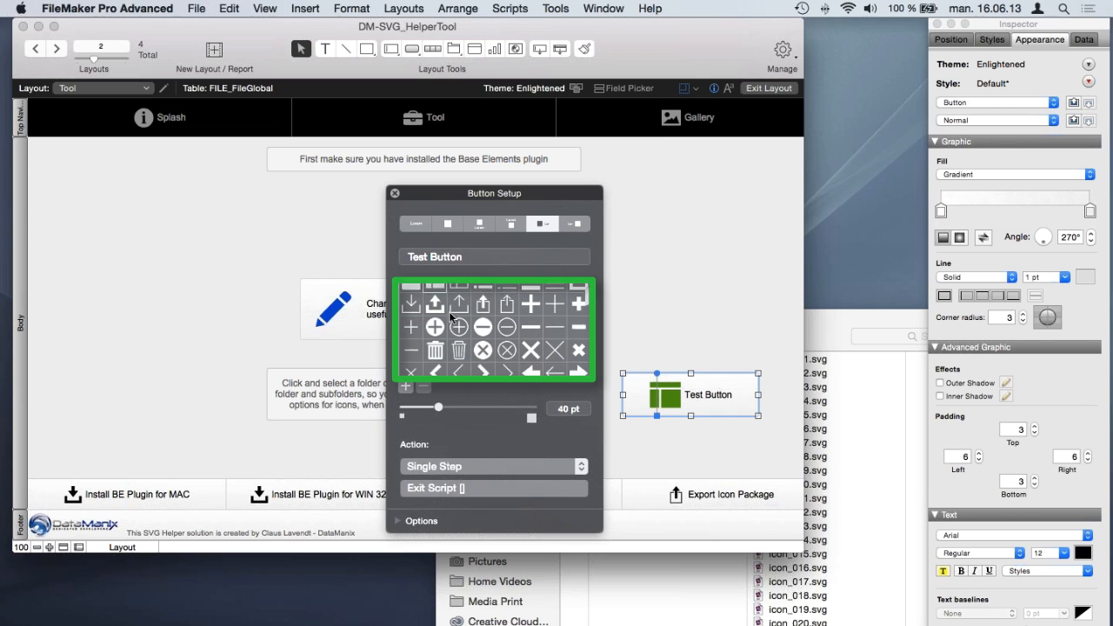
scroll(449, 311, down, 10)
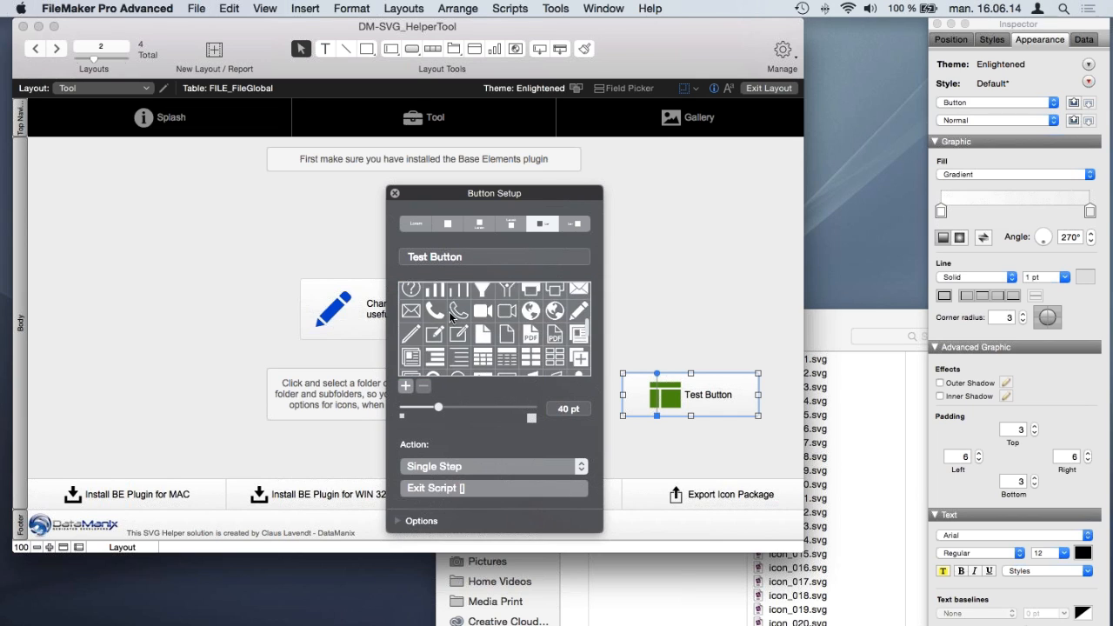
scroll(449, 312, down, 4)
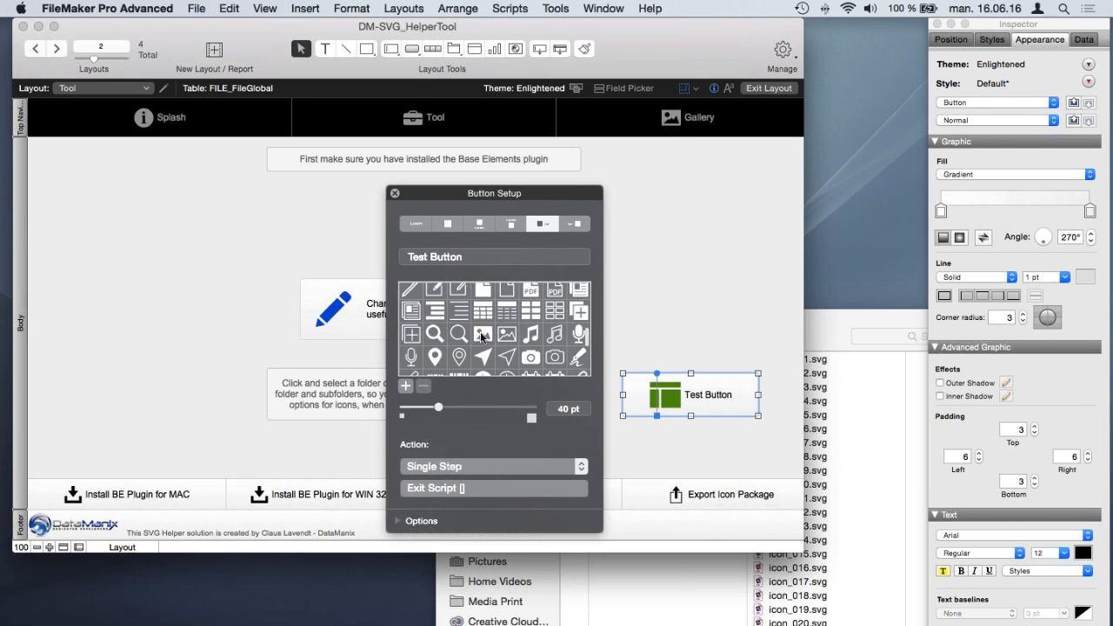
click(480, 331)
click(508, 336)
click(483, 338)
Step: Enlarge the Test Button to cover much of the layout body and set its icon size to 128 pt
drag(486, 199, 272, 176)
drag(751, 409, 758, 459)
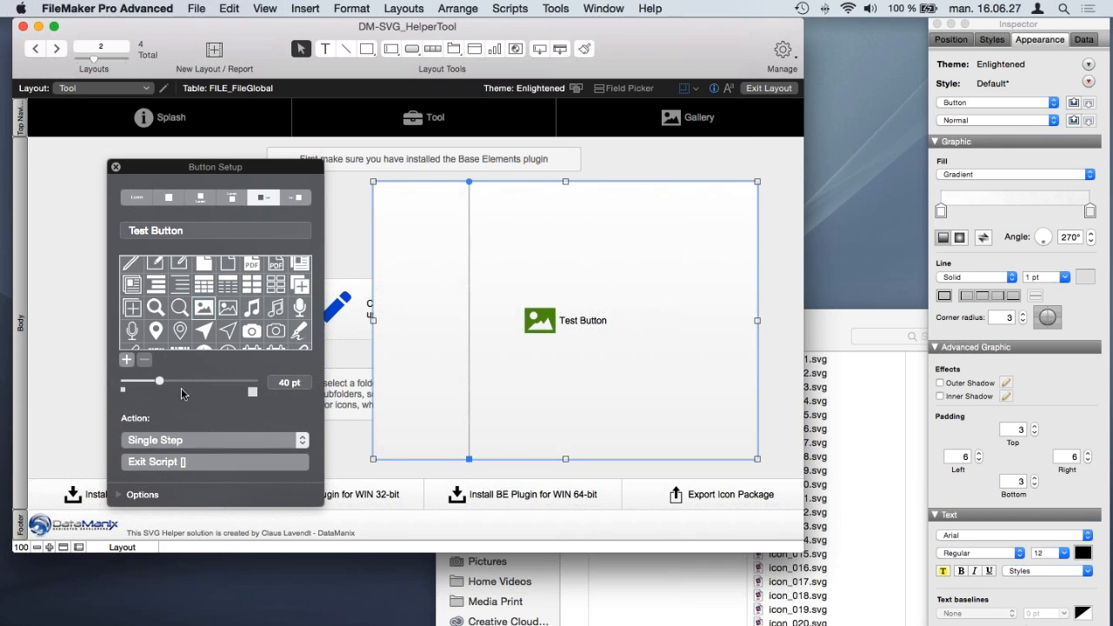
drag(160, 381, 255, 385)
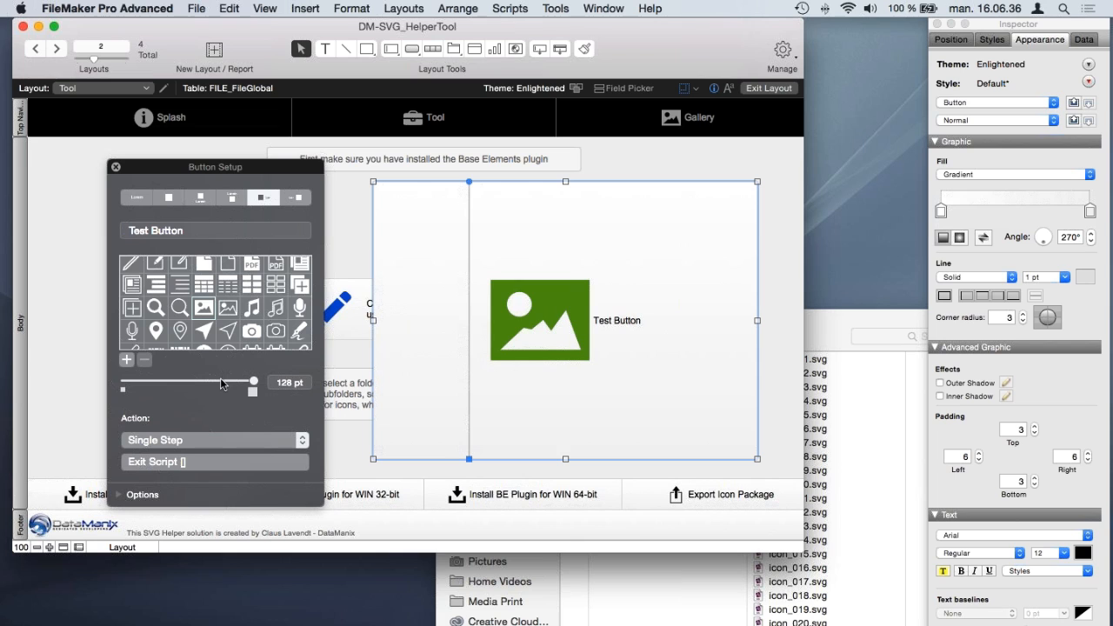
Step: Vary the picture icon between 42 and 122 pt, settle on 39 pt, and shrink the Test Button to fit around its content
click(163, 381)
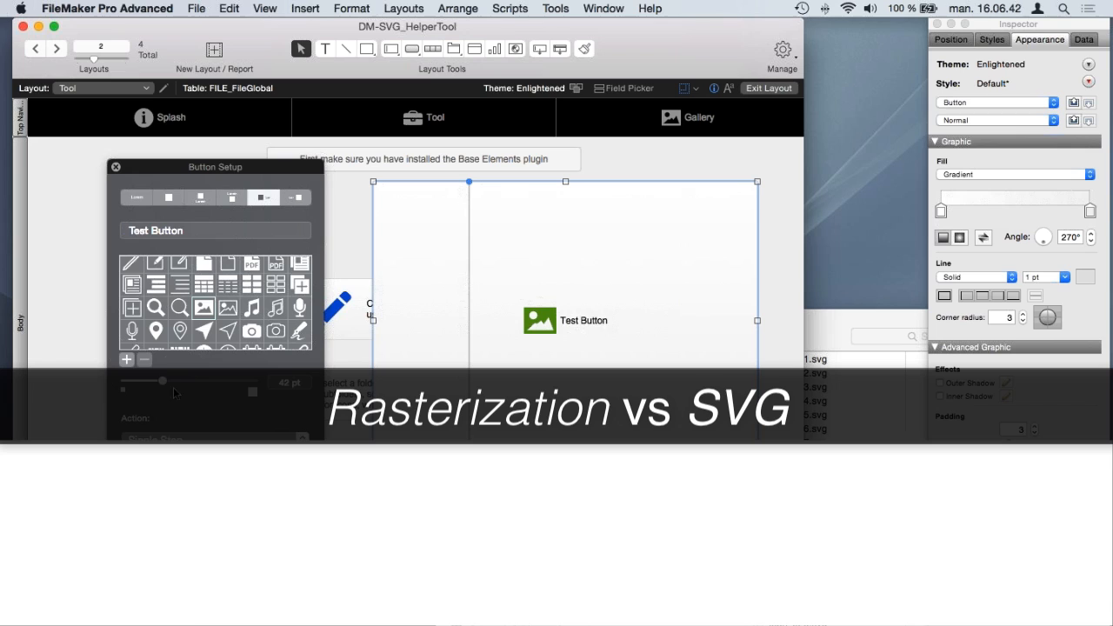
drag(163, 383, 251, 389)
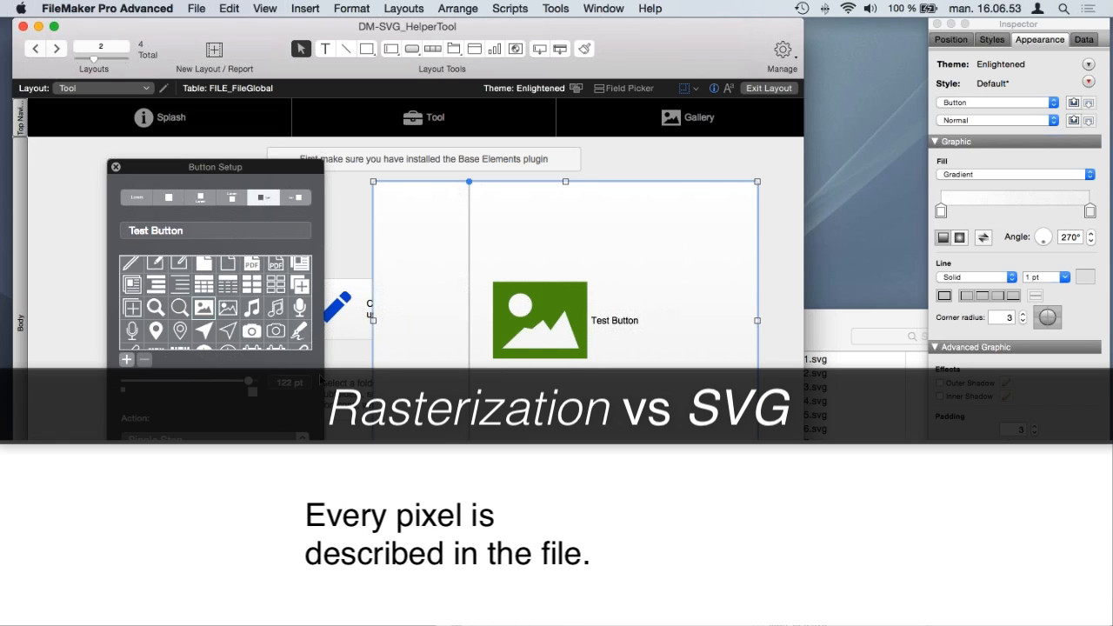
drag(248, 381, 160, 384)
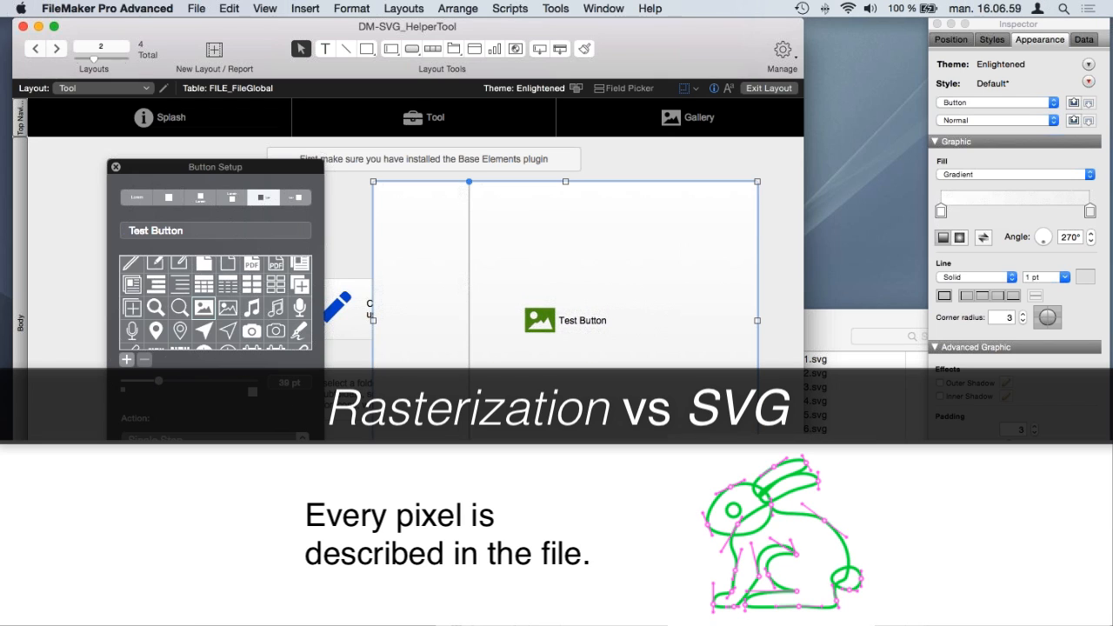
drag(757, 460, 715, 399)
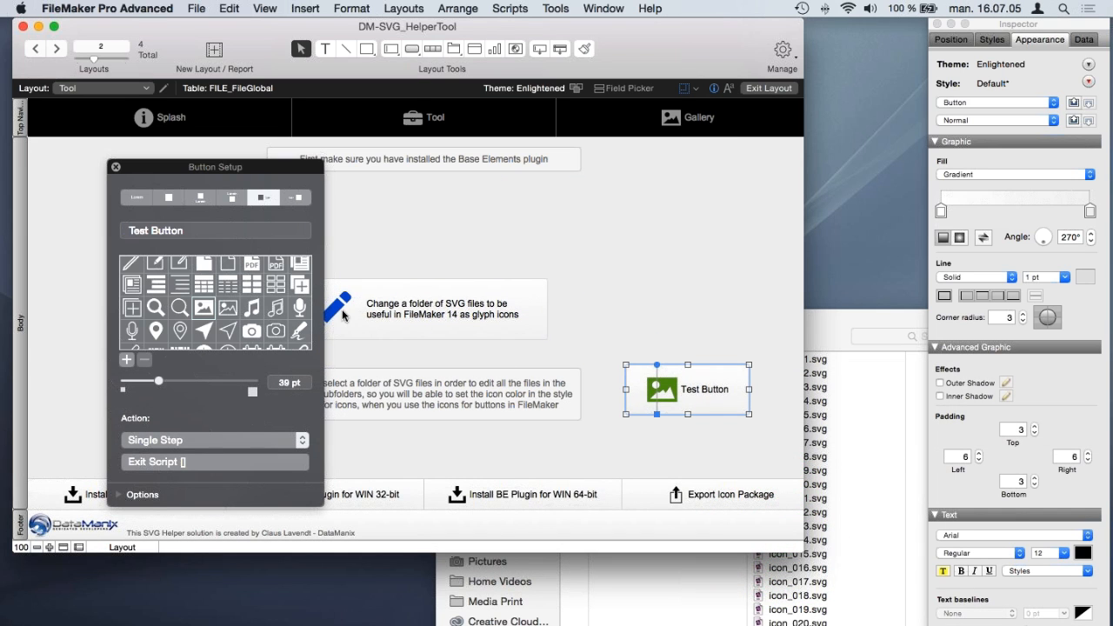
Step: Finish the Test Button's setup and close its settings window
drag(217, 179, 500, 180)
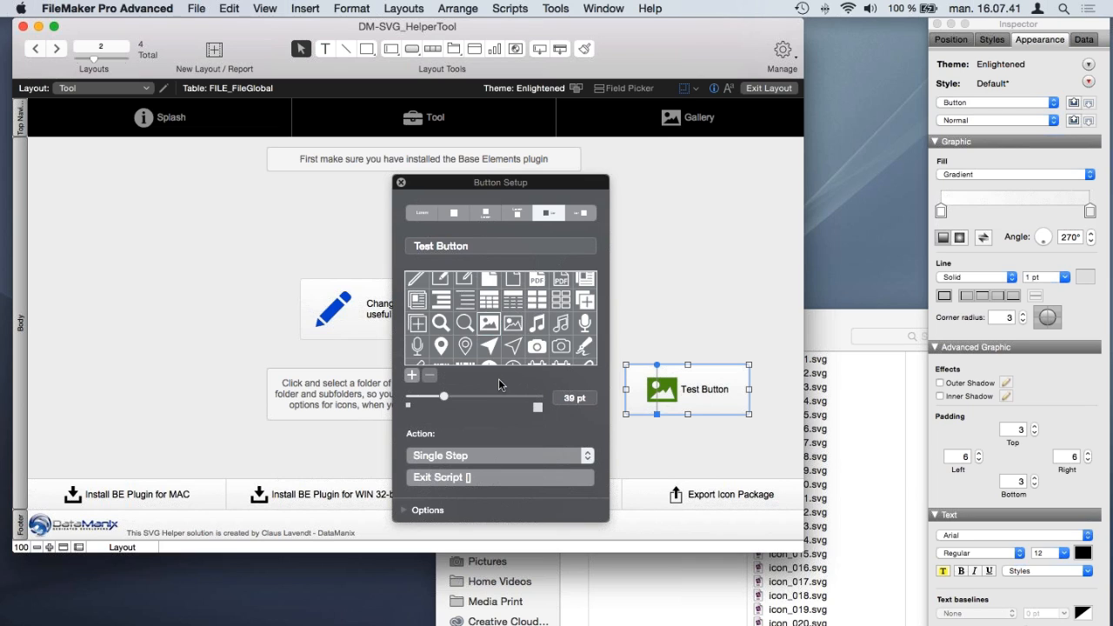
drag(551, 182, 538, 185)
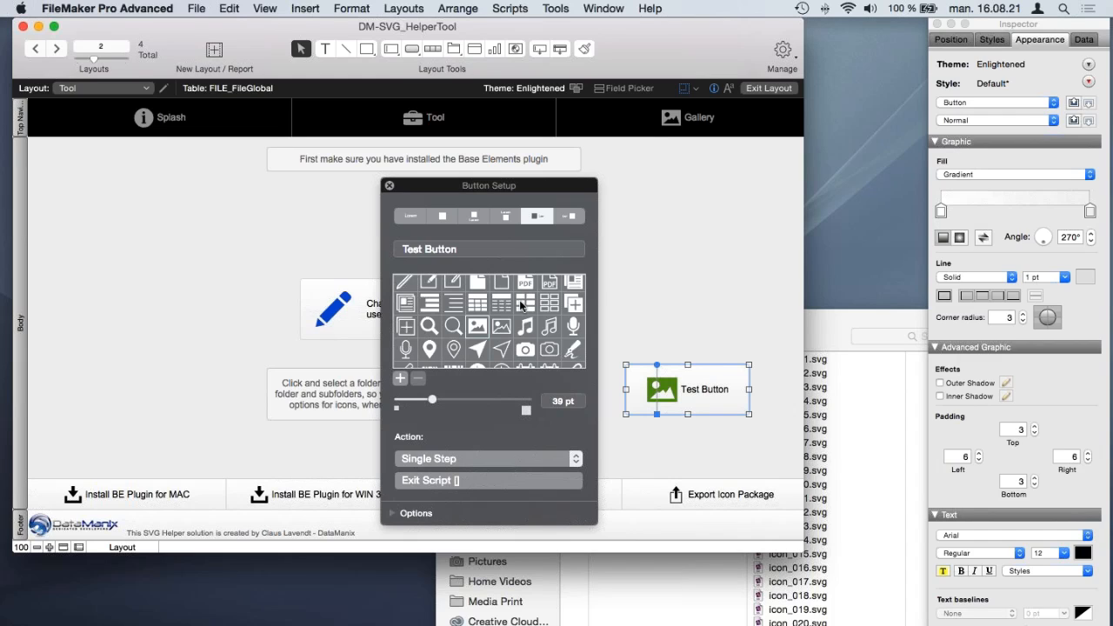
mouse_move(530, 181)
mouse_down()
mouse_move(513, 193)
mouse_move(533, 180)
mouse_up()
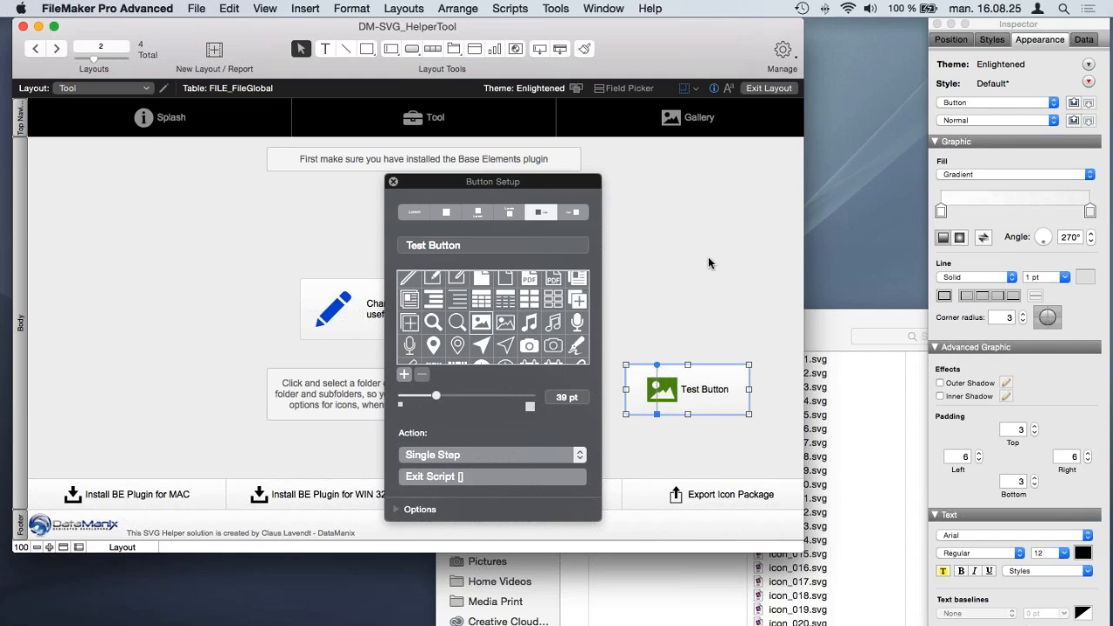
click(393, 181)
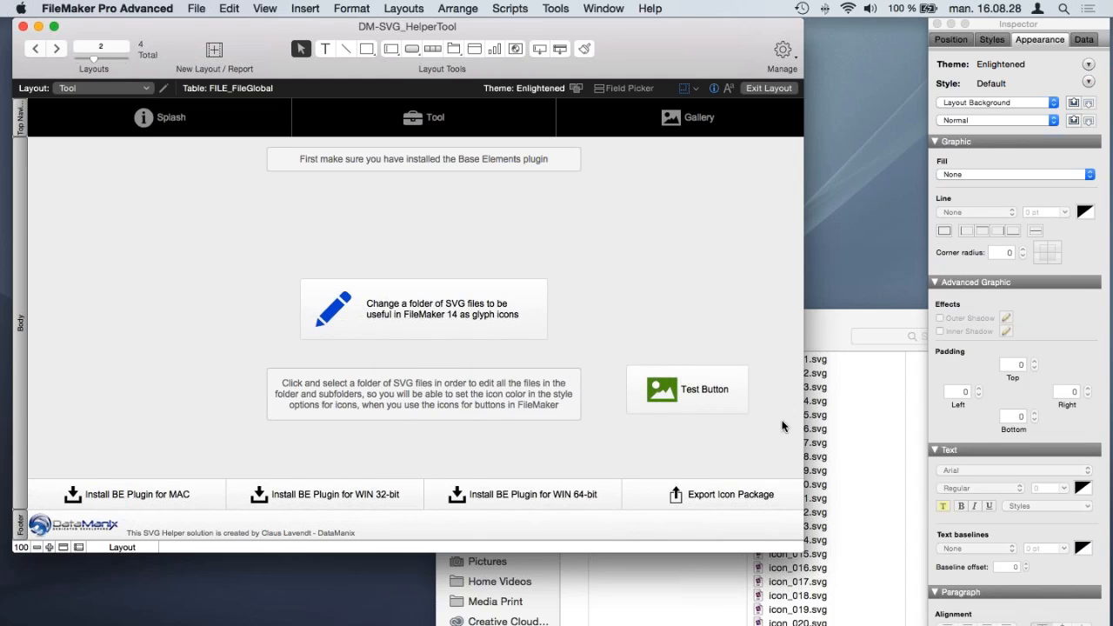
Step: Switch to Finder and open icon_001.svg from the SVG folder in TextMate
click(825, 315)
drag(834, 335, 653, 320)
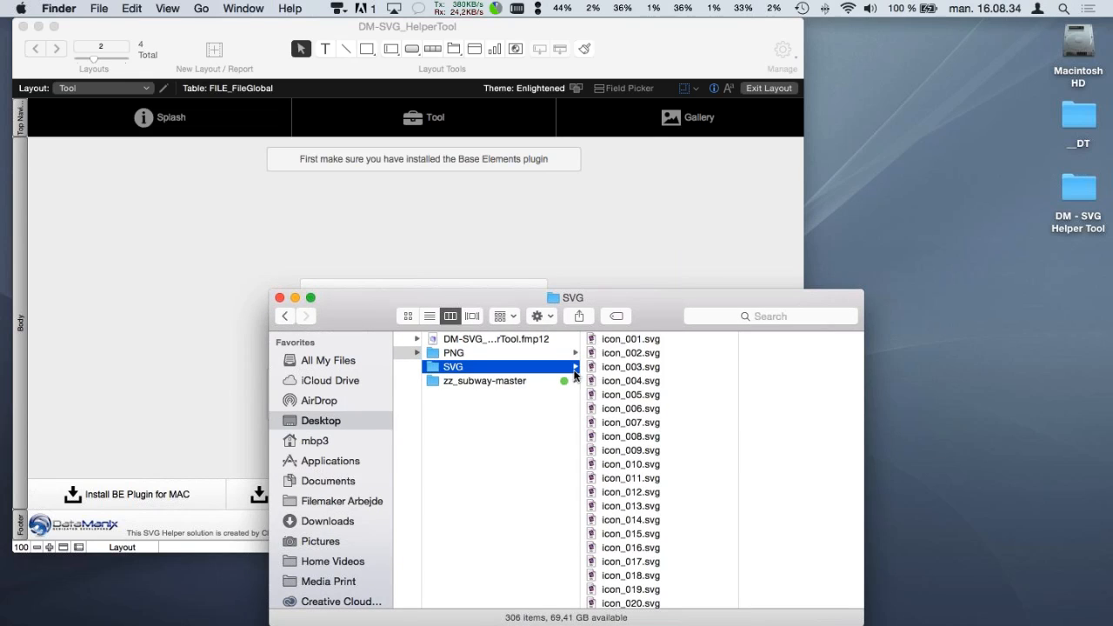
click(598, 339)
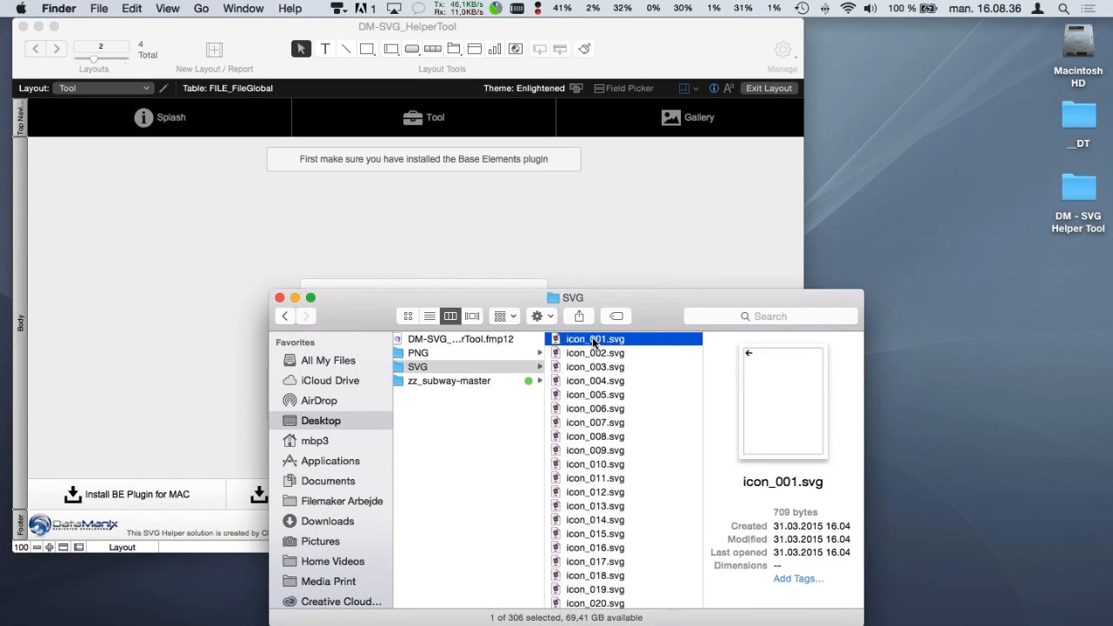
double_click(557, 345)
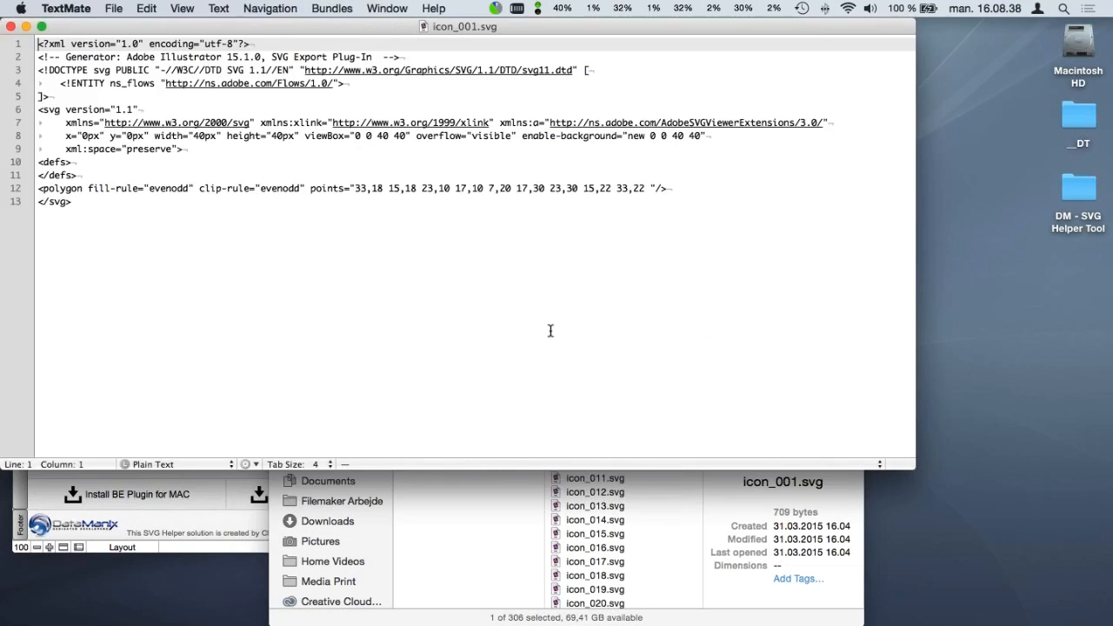
drag(326, 27, 468, 97)
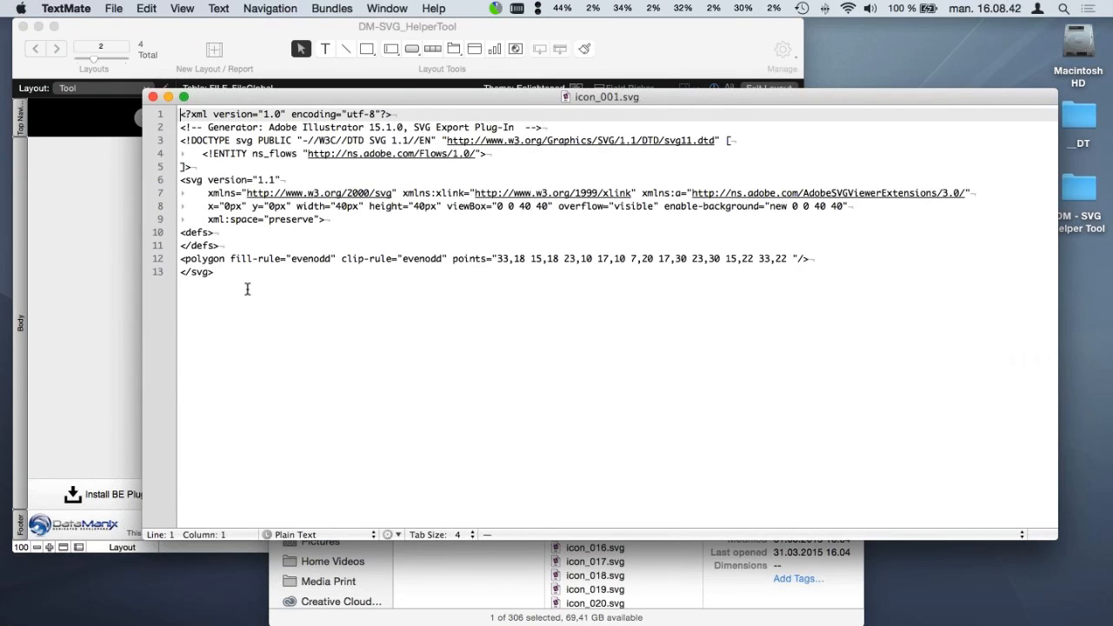
Step: Return to Finder, preview how icon_001.svg renders, and close the preview
key(super+Tab)
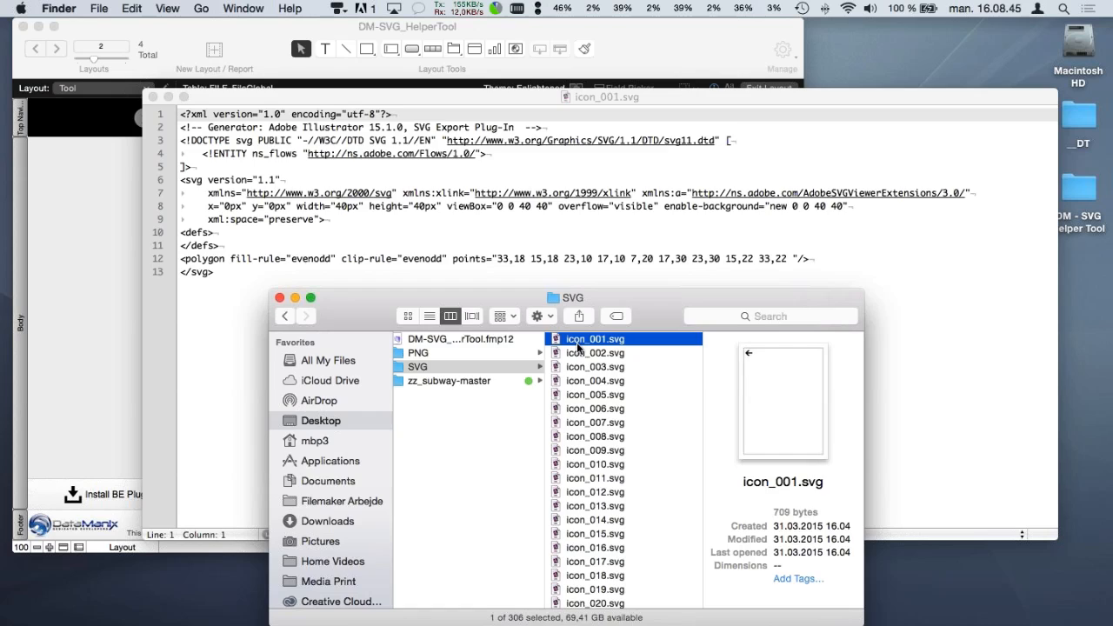
key(space)
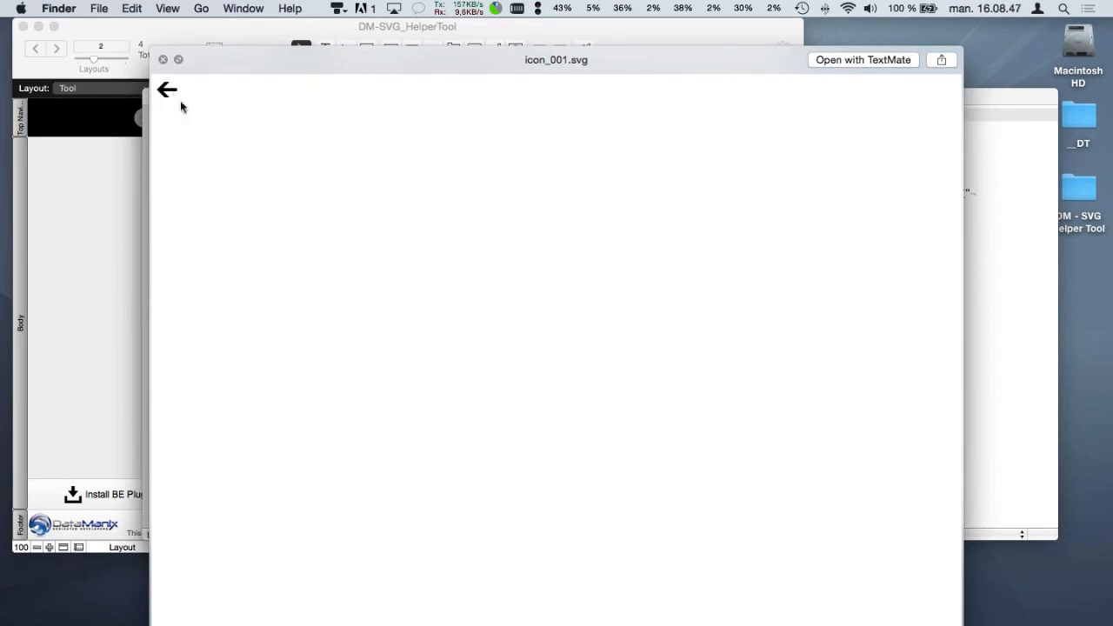
click(162, 59)
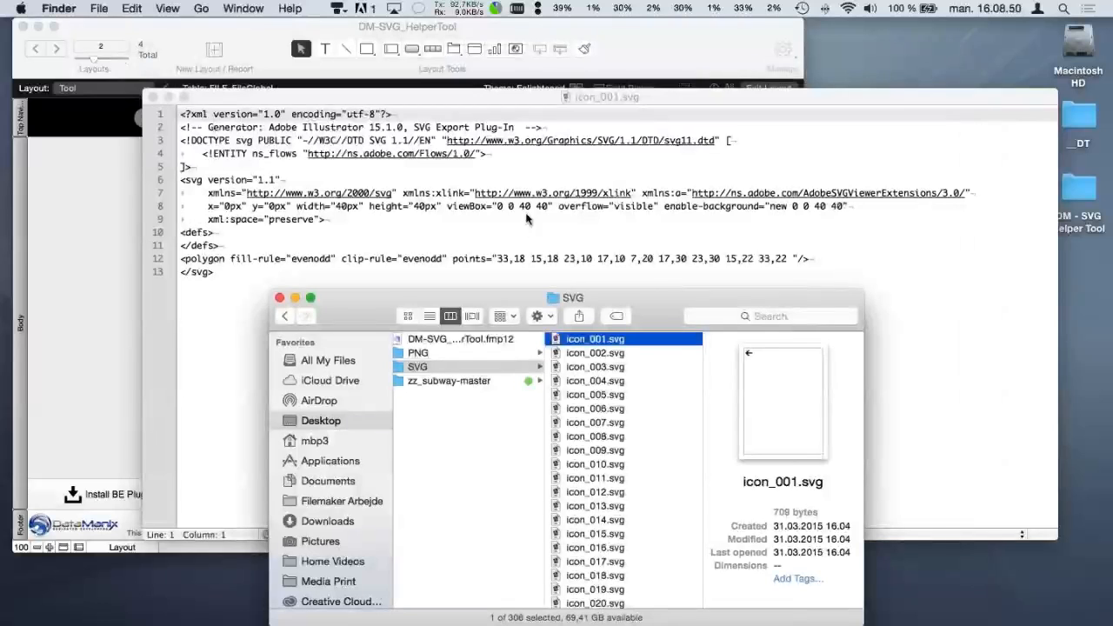
Step: Switch to TextMate and select the whole polygon element on line 12 of icon_001.svg
click(526, 217)
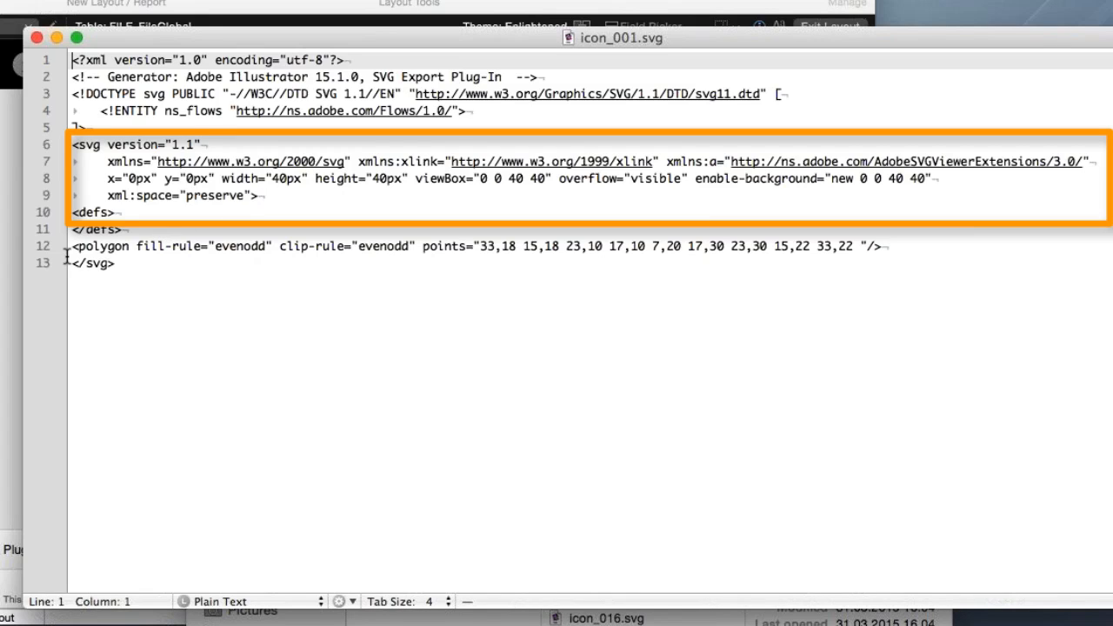
drag(71, 246, 383, 246)
drag(701, 238, 880, 248)
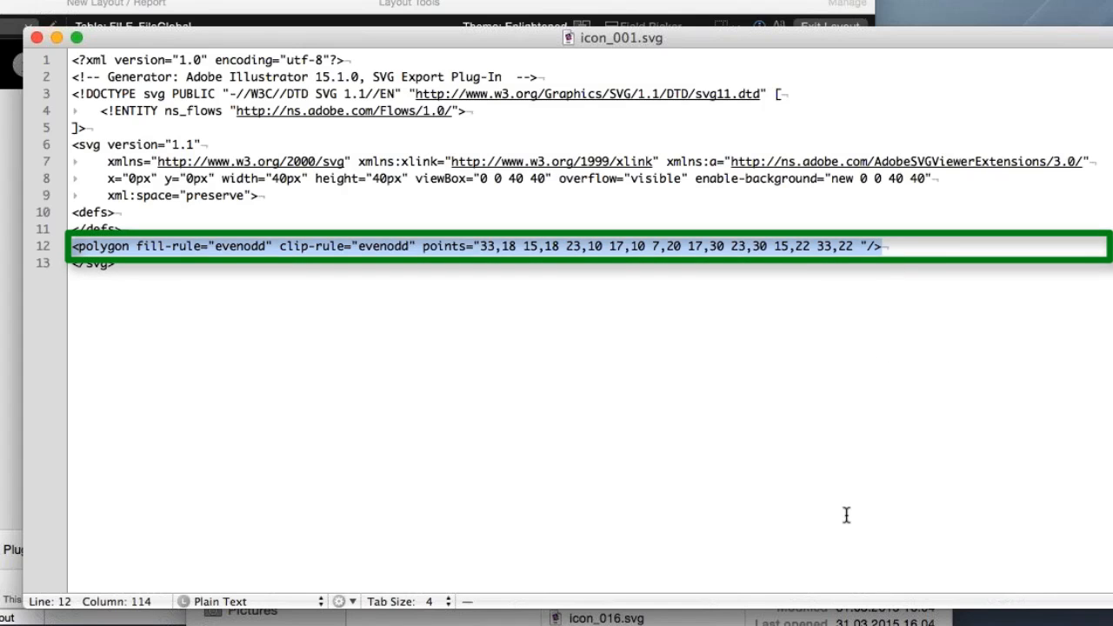
Step: Preview icon_001.svg from Finder again and move the preview aside to compare the drawing with its code
key(super+Tab)
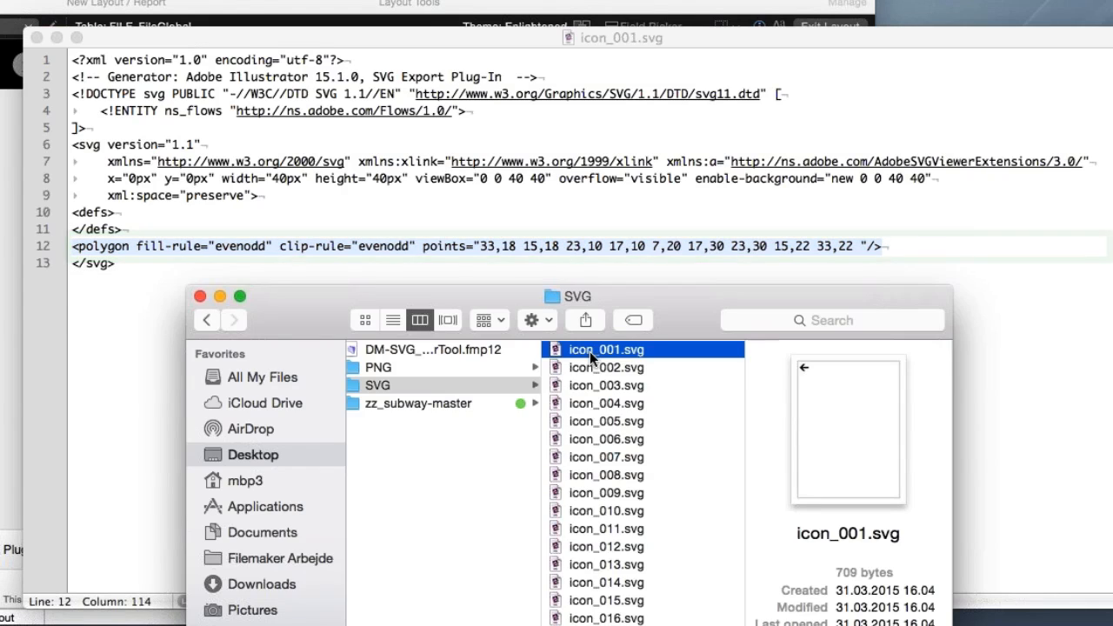
key(space)
drag(323, 8, 559, 184)
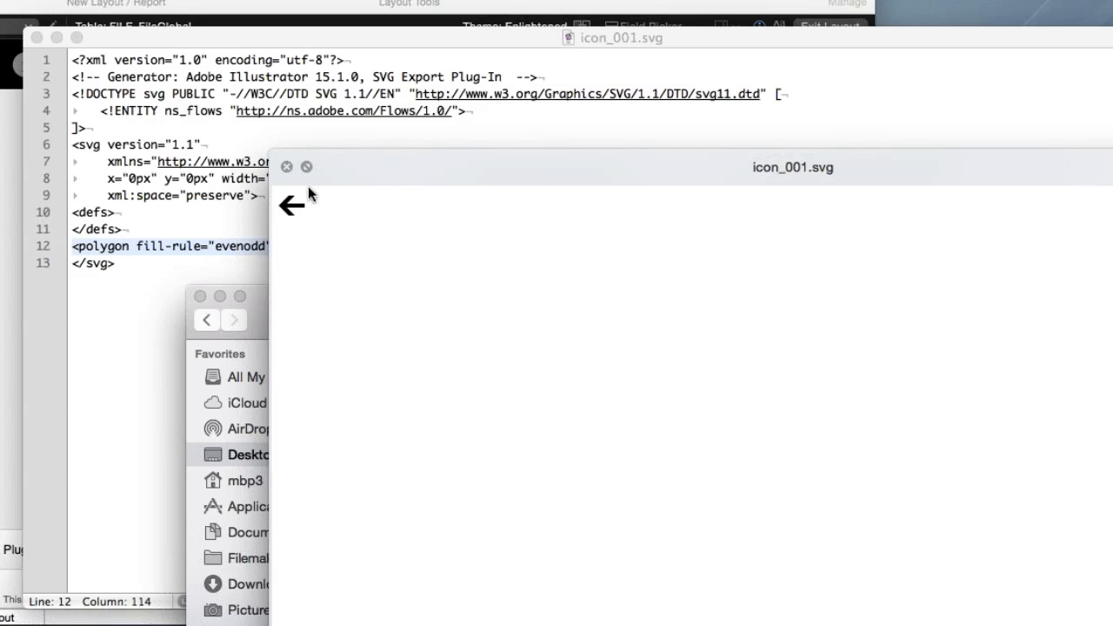
Step: Close the icon_001.svg preview and open icon_001.png from the PNG folder in TextMate
click(287, 166)
key(super+Tab)
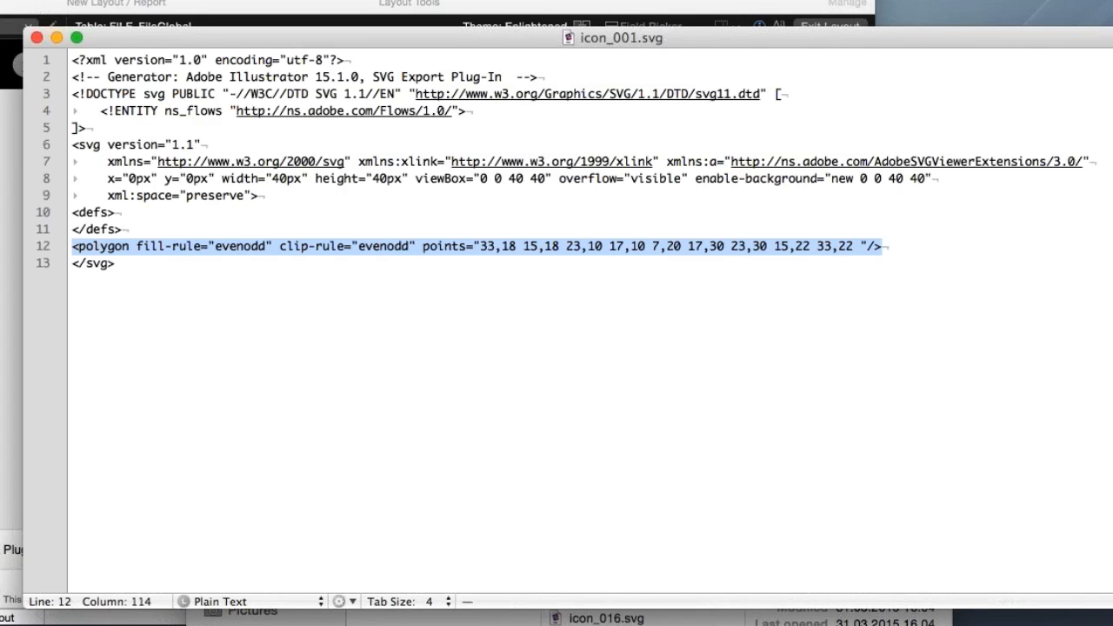
click(465, 621)
click(386, 372)
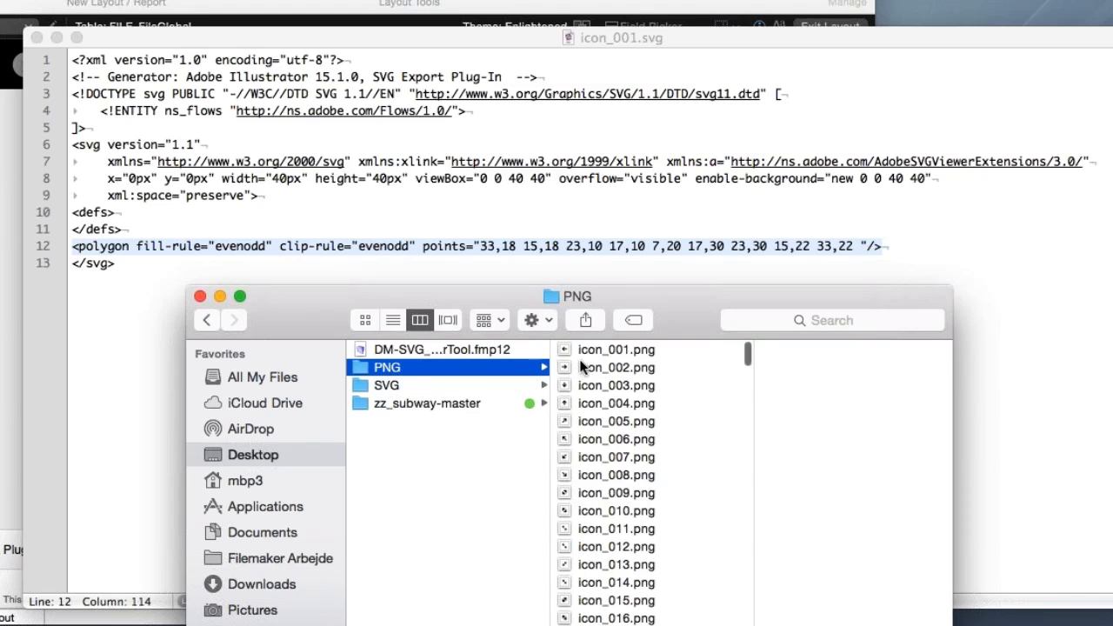
click(554, 349)
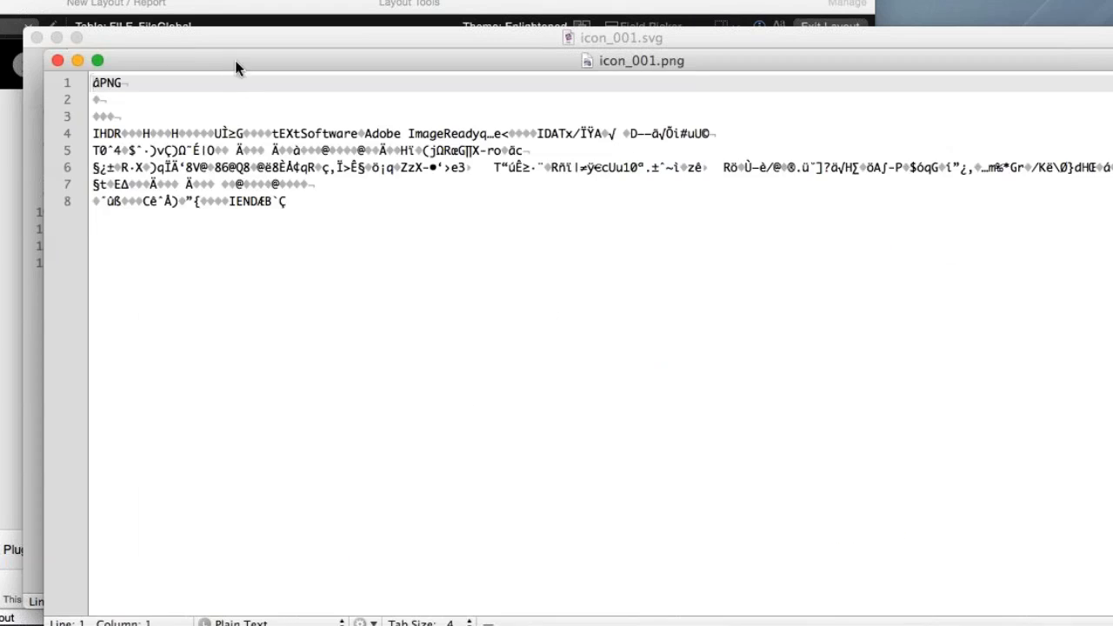
Step: Place the icon_001.png window below the top of the SVG code, highlight its entire content for comparison, and close the file
drag(234, 70, 228, 130)
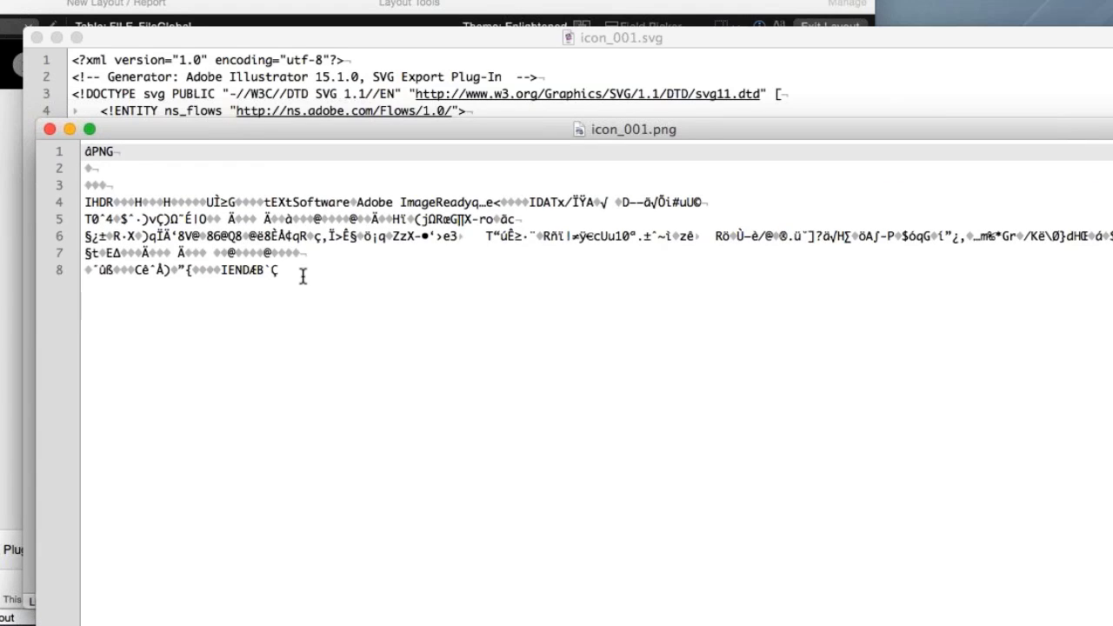
drag(301, 274, 62, 149)
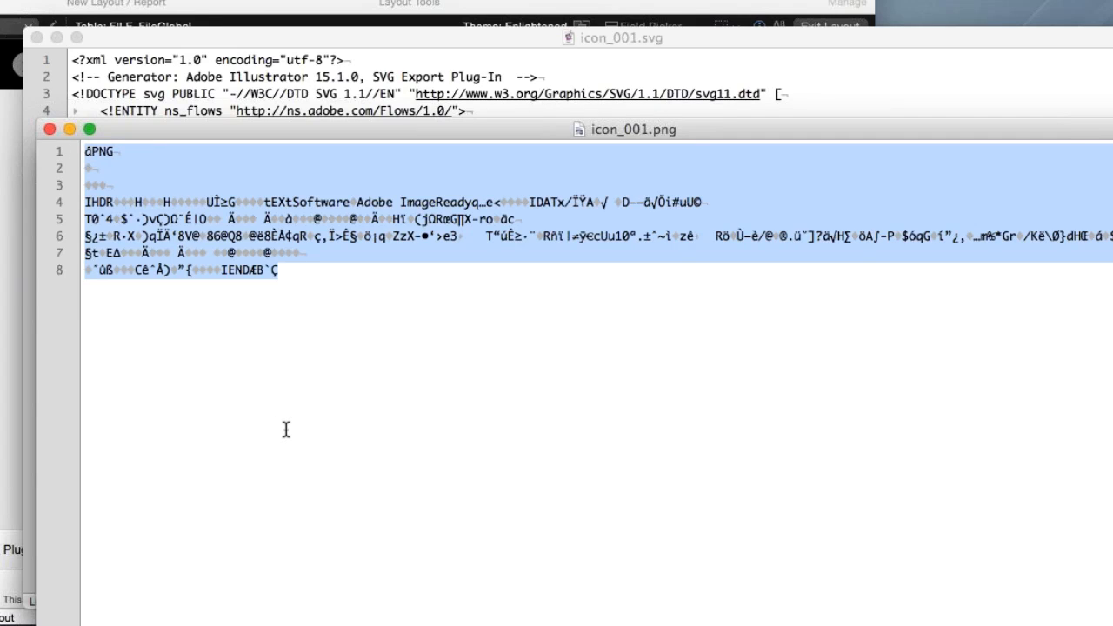
drag(347, 130, 332, 137)
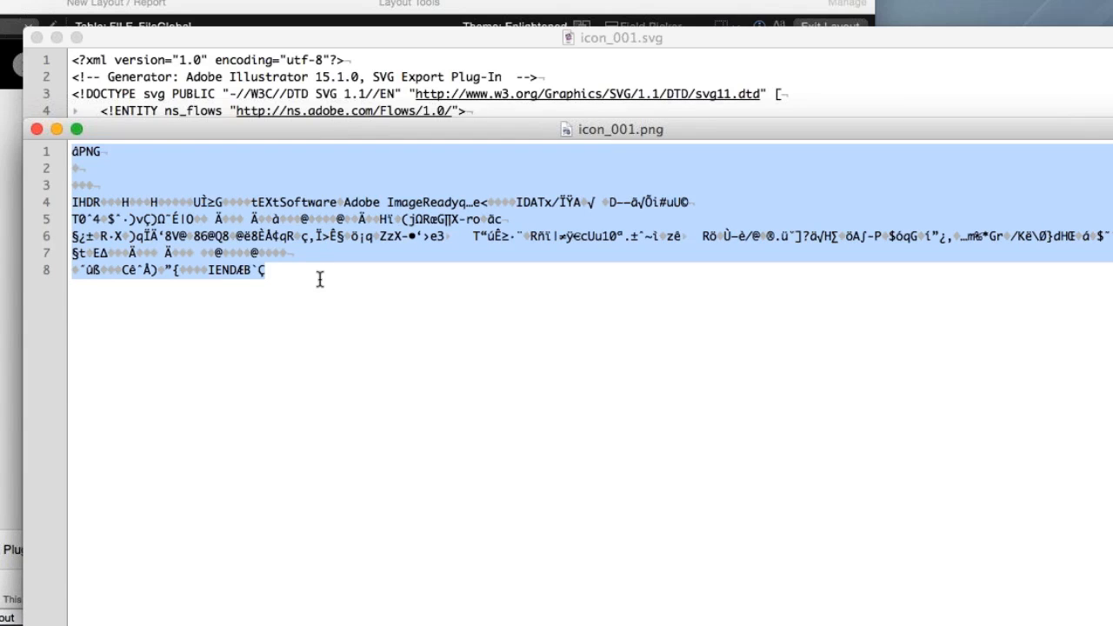
click(217, 257)
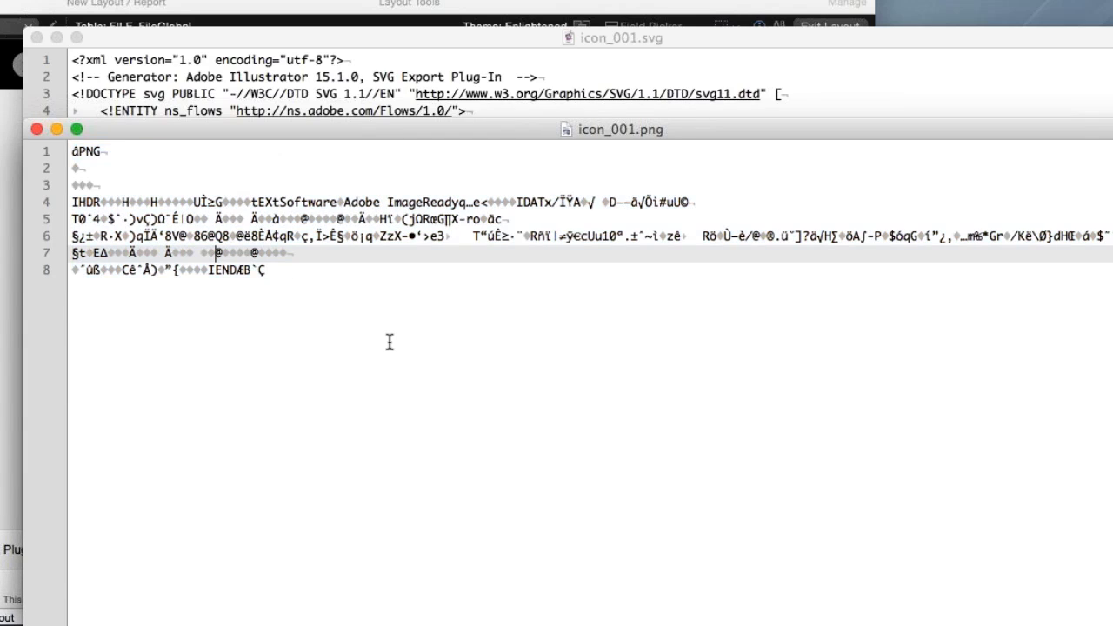
click(37, 129)
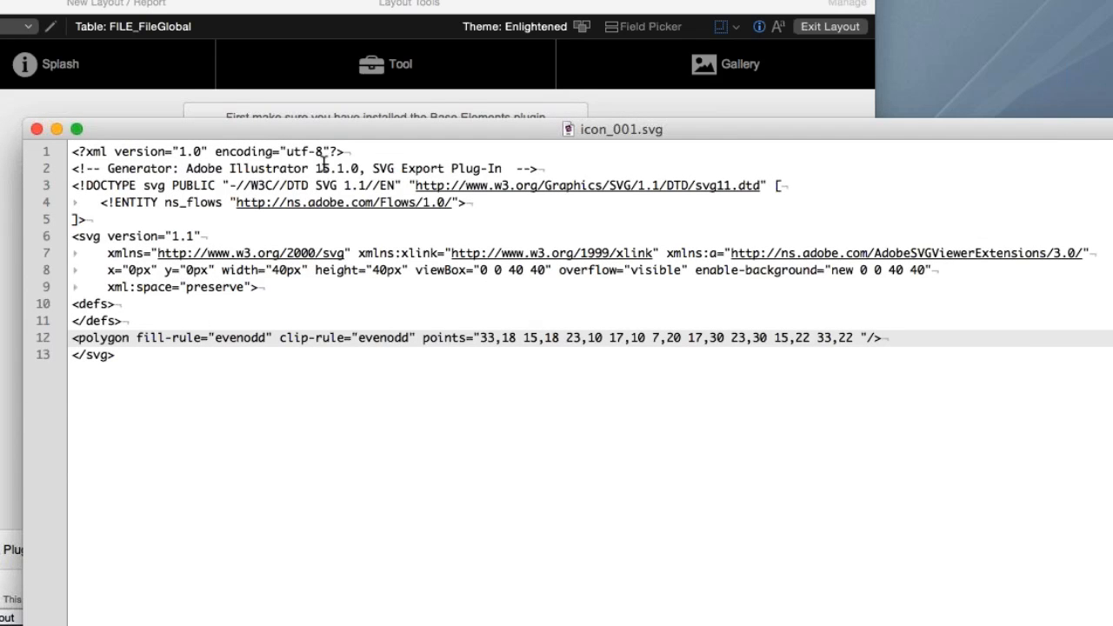
Step: Leave the SVG code, switch to FileMaker, and open Button Setup for the Test Button, moving the dialog clear of the button
click(64, 139)
click(54, 265)
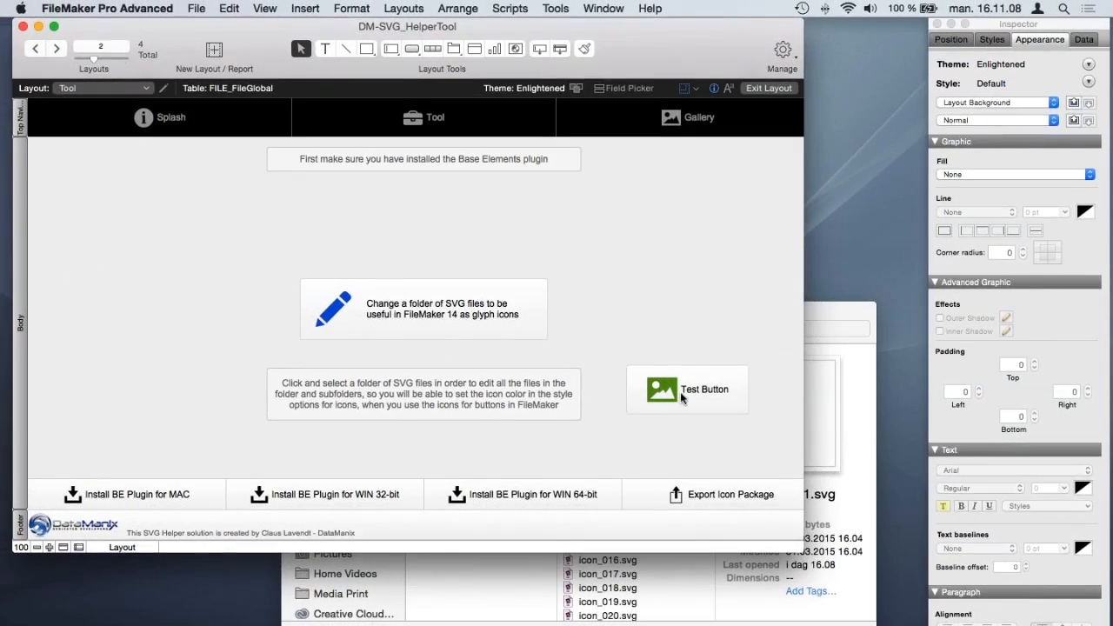
click(681, 391)
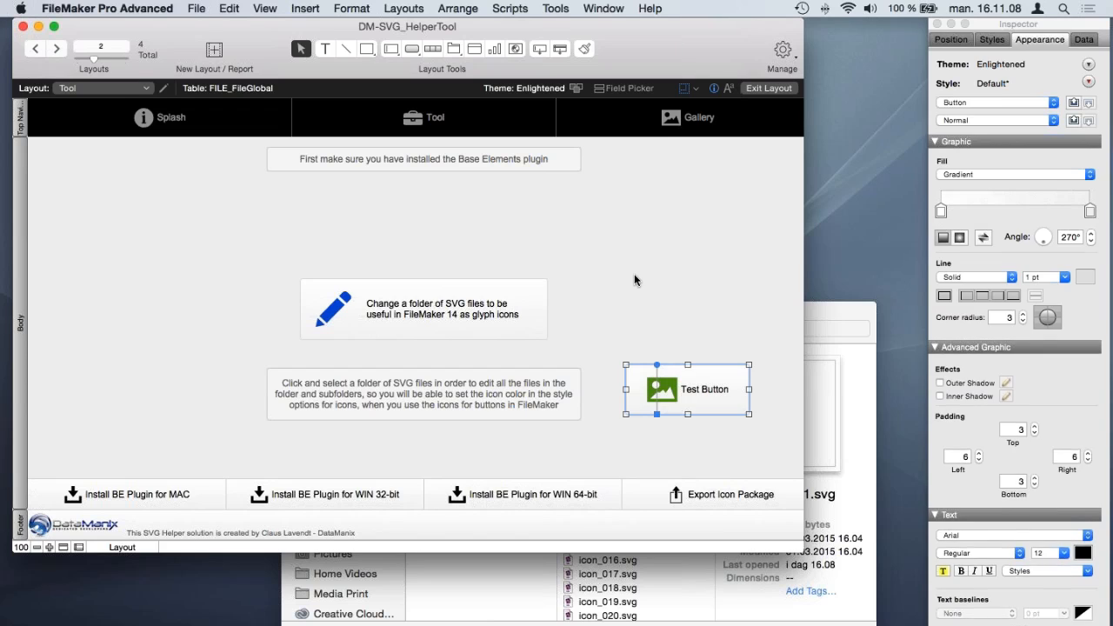
double_click(684, 390)
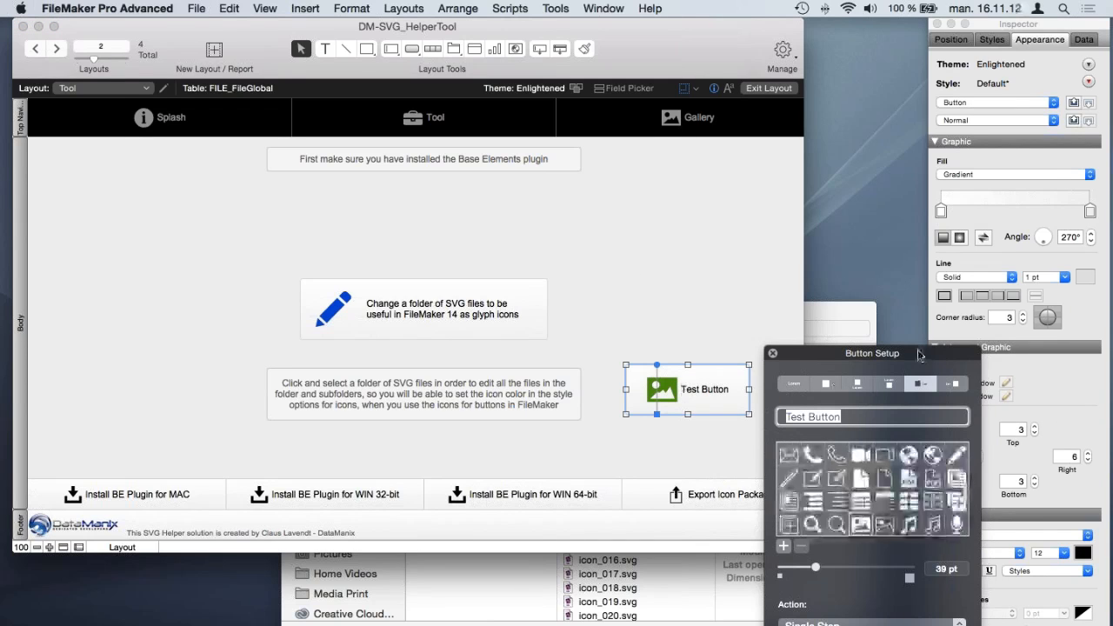
drag(920, 354, 457, 190)
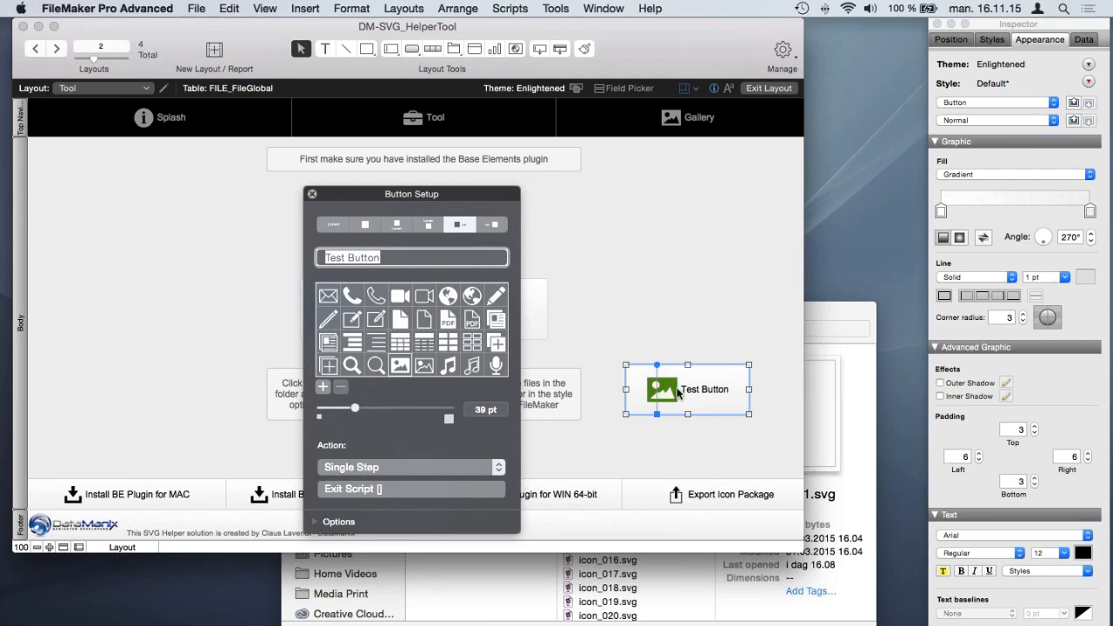
Step: Add icon_001.svg from the SVG folder in DM - SVG Helper Tool as a custom icon for the Test Button
click(322, 388)
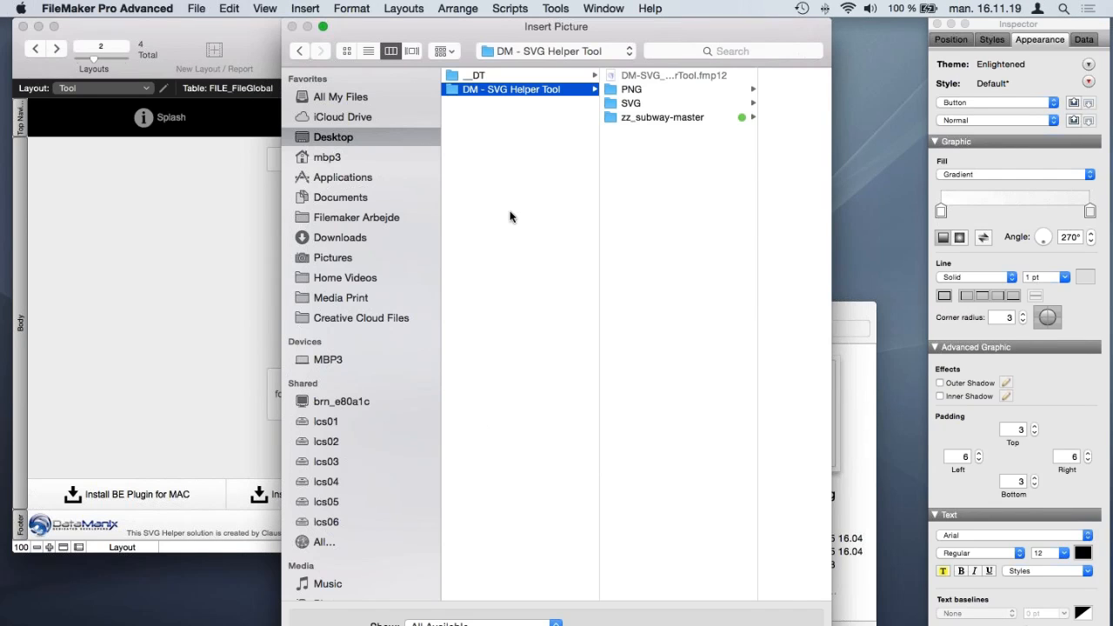
click(633, 101)
click(694, 75)
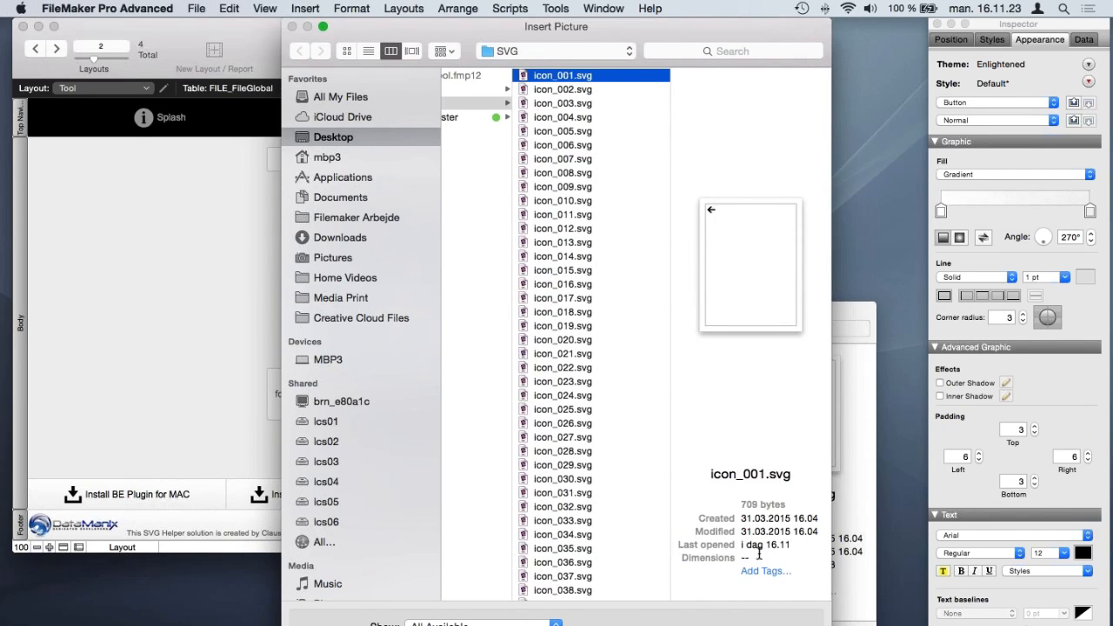
key(Return)
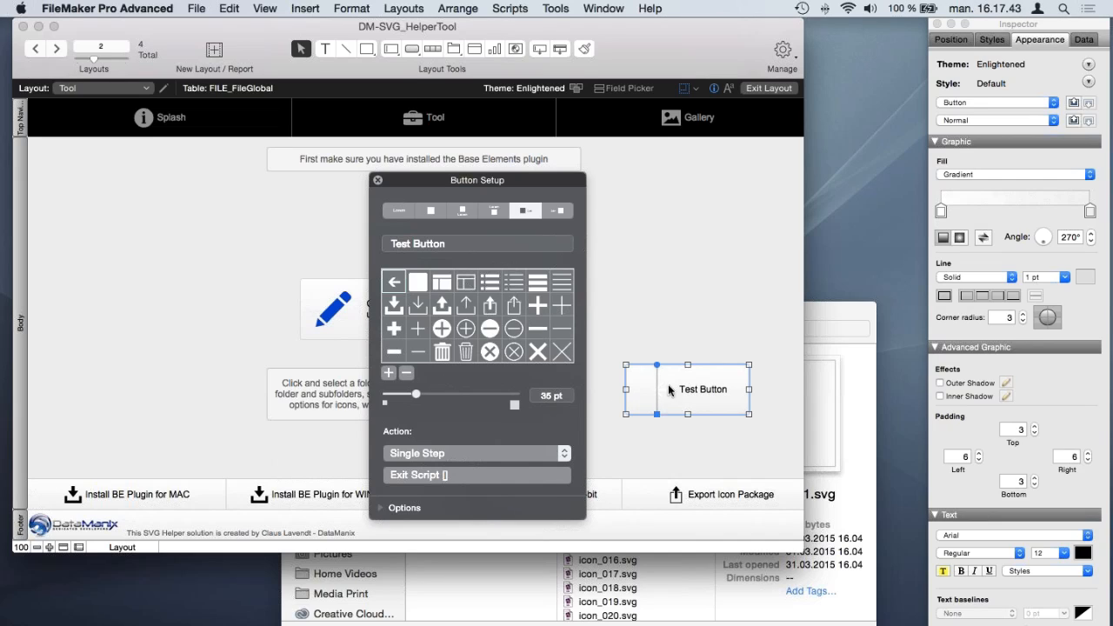
Step: Try to recolor the Test Button's icon with a solid blue fill (2982FE), dark red (7D0C25), and blue again, and deselect the button
click(975, 101)
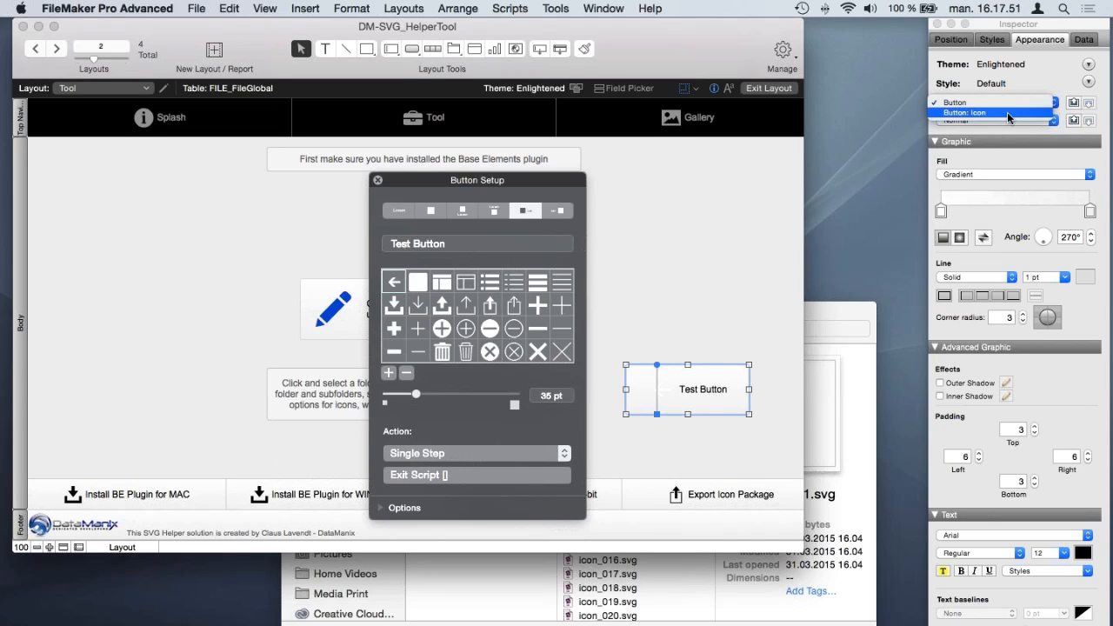
click(1007, 112)
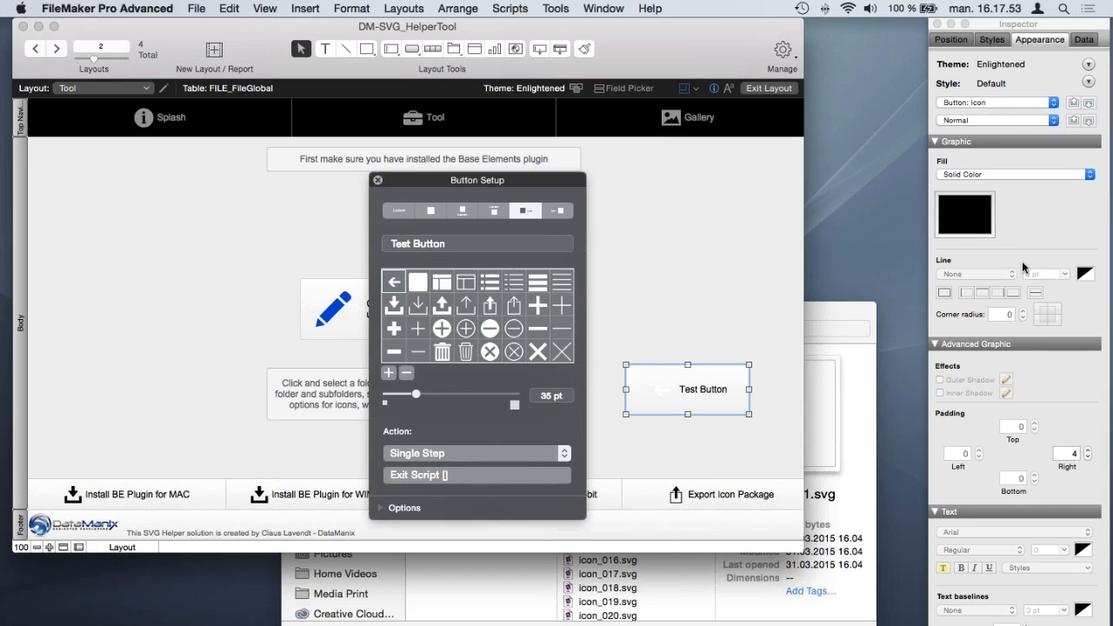
click(963, 221)
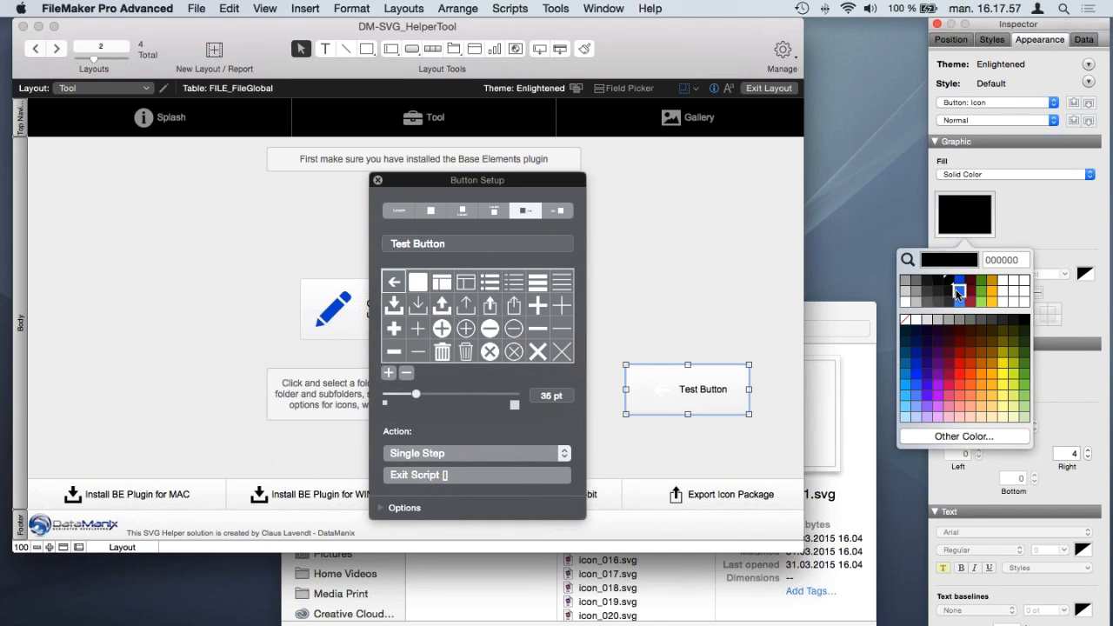
click(958, 291)
click(964, 227)
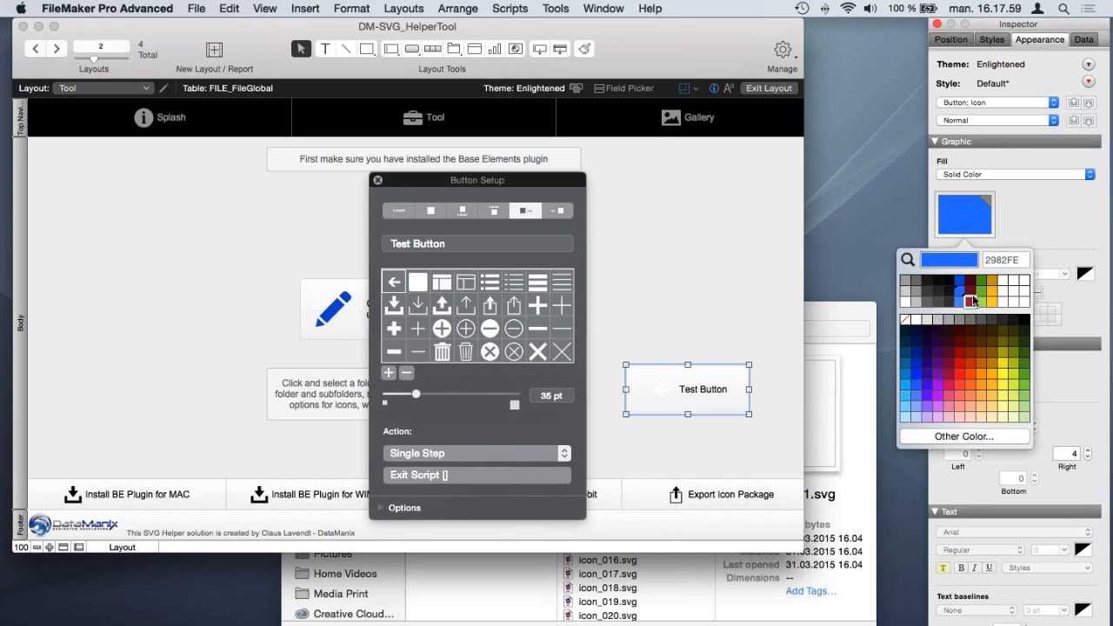
click(973, 300)
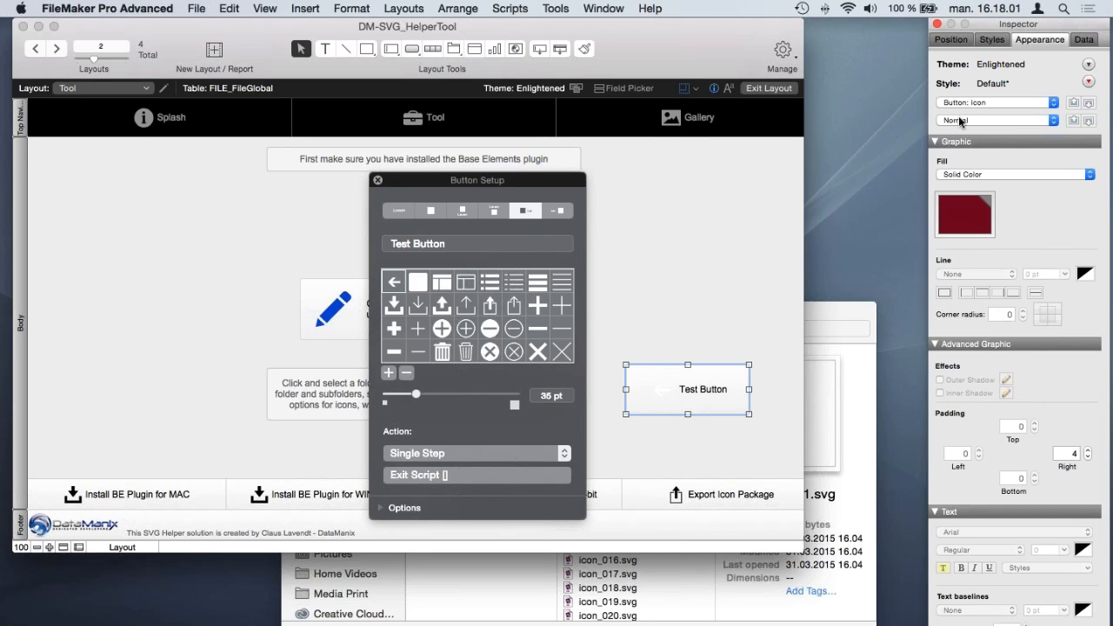
click(967, 224)
click(961, 292)
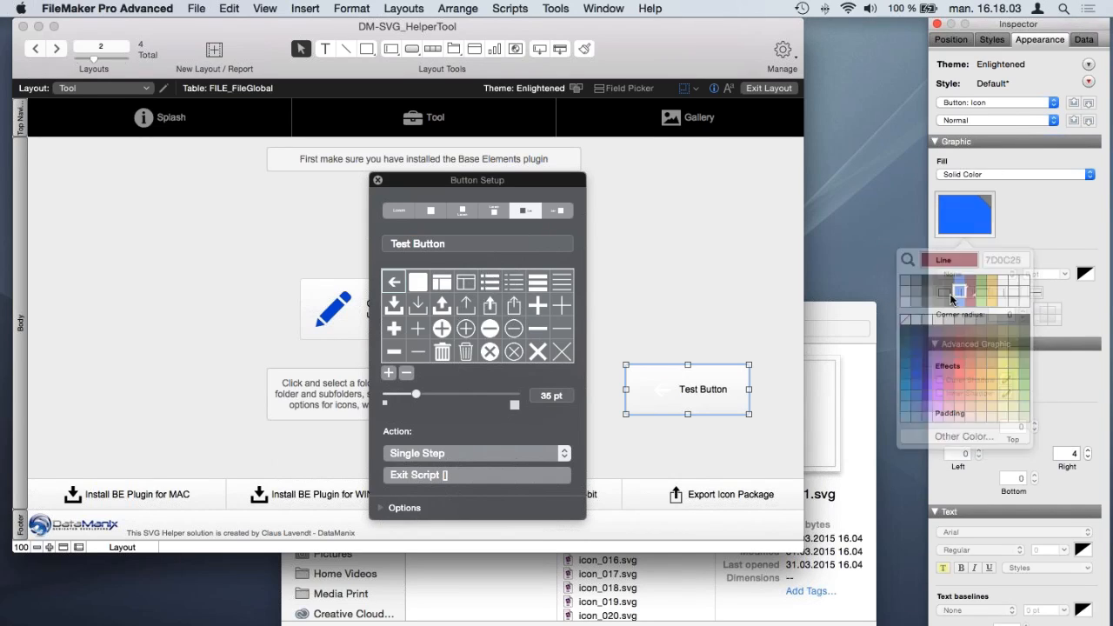
click(642, 306)
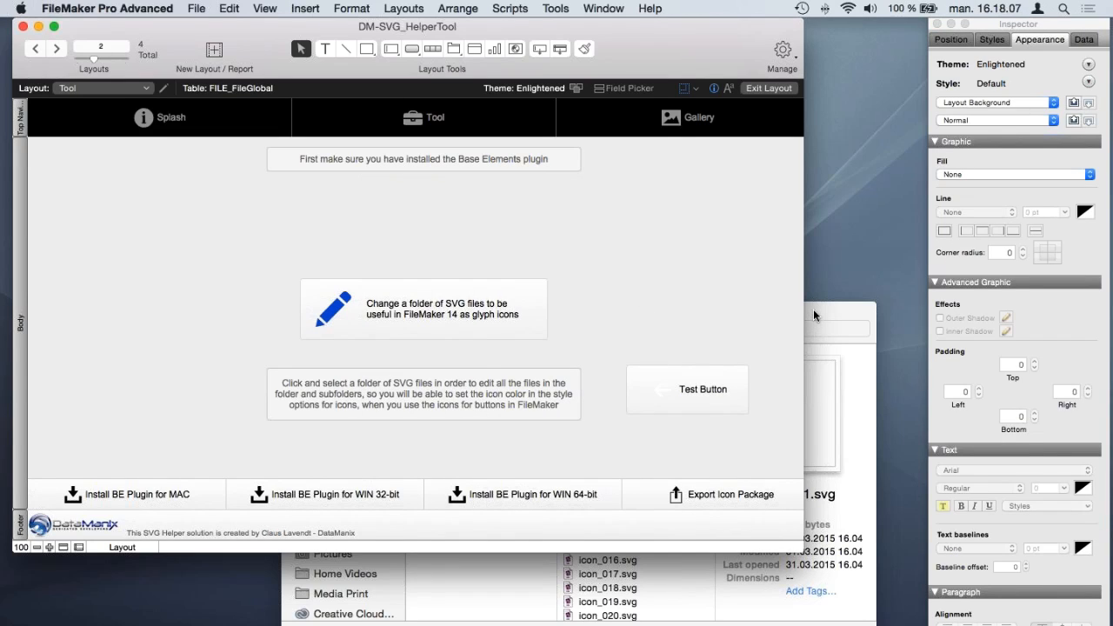
Step: Reopen Button Setup for the Test Button and move the dialog beside the button to compare the icon settings
click(666, 379)
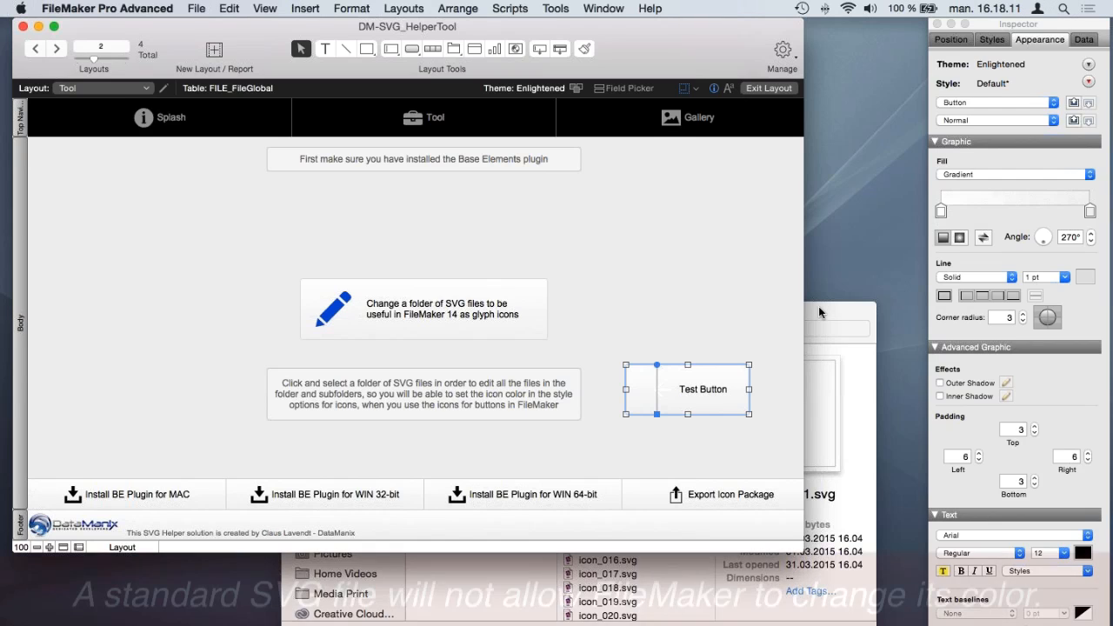
double_click(687, 380)
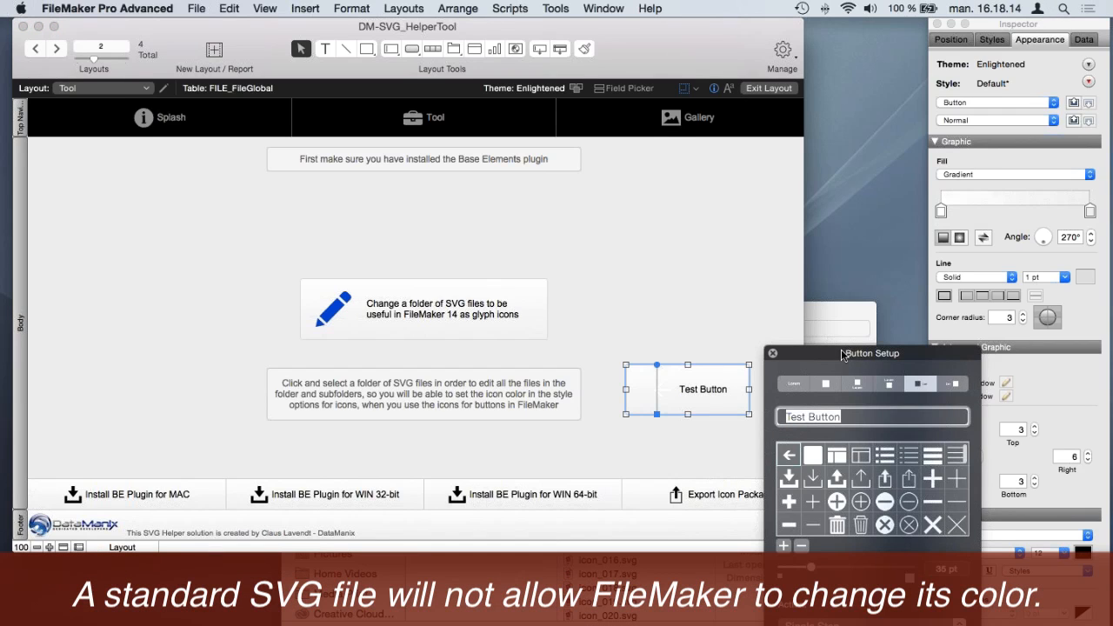
drag(841, 349, 452, 176)
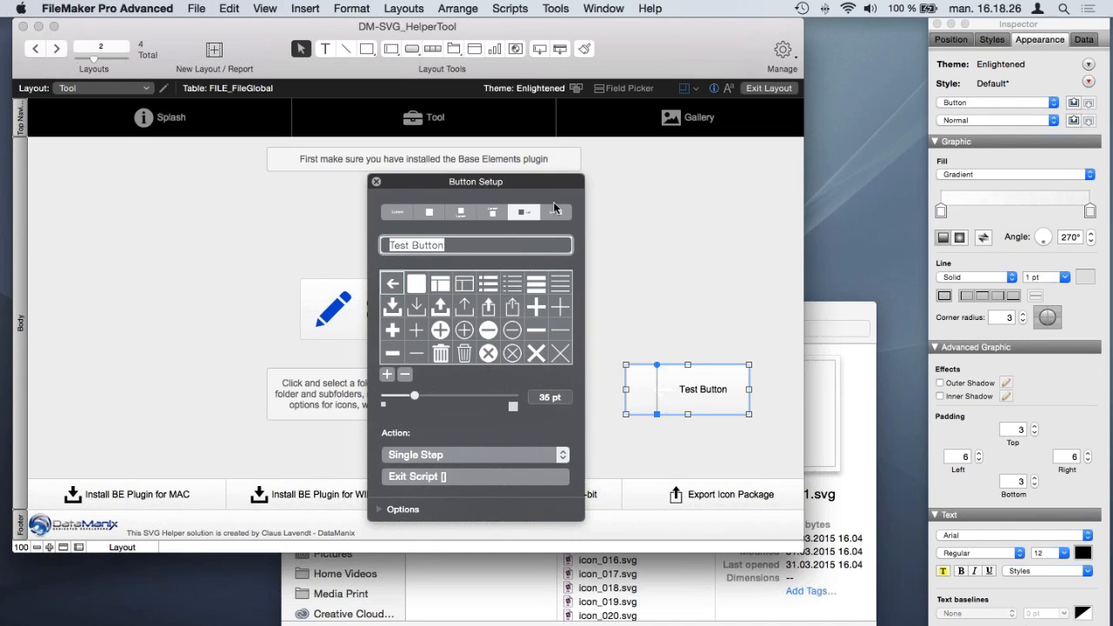
mouse_move(536, 182)
mouse_down()
mouse_move(498, 181)
mouse_move(545, 183)
mouse_up()
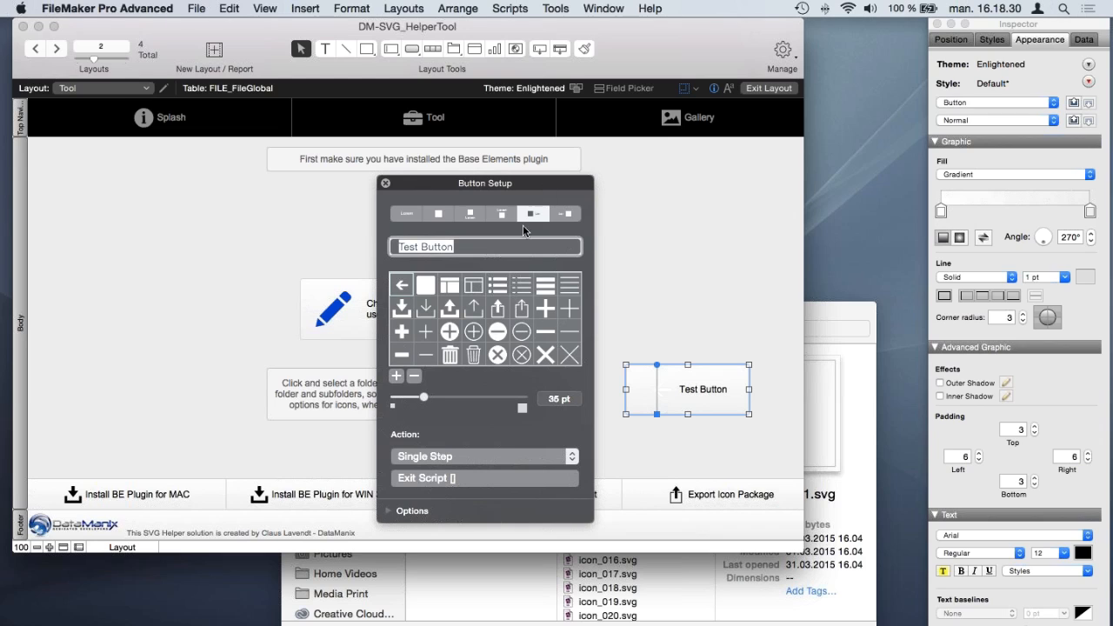
Step: Switch to Finder, open icon_001.svg from the White folder in TextMate, and reposition its window
click(818, 312)
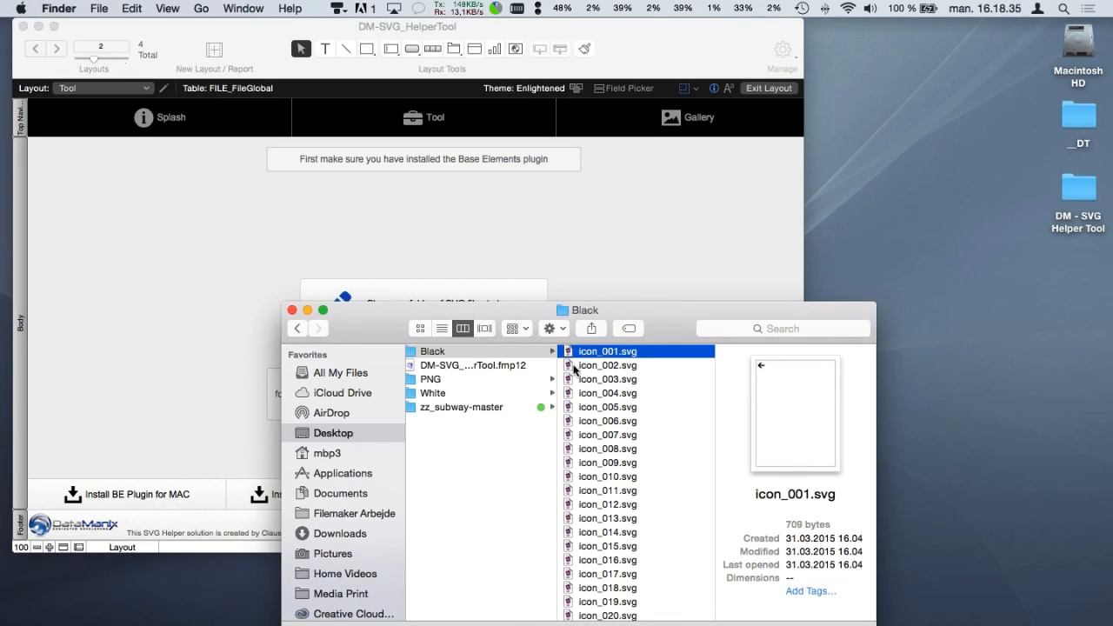
click(487, 392)
double_click(586, 353)
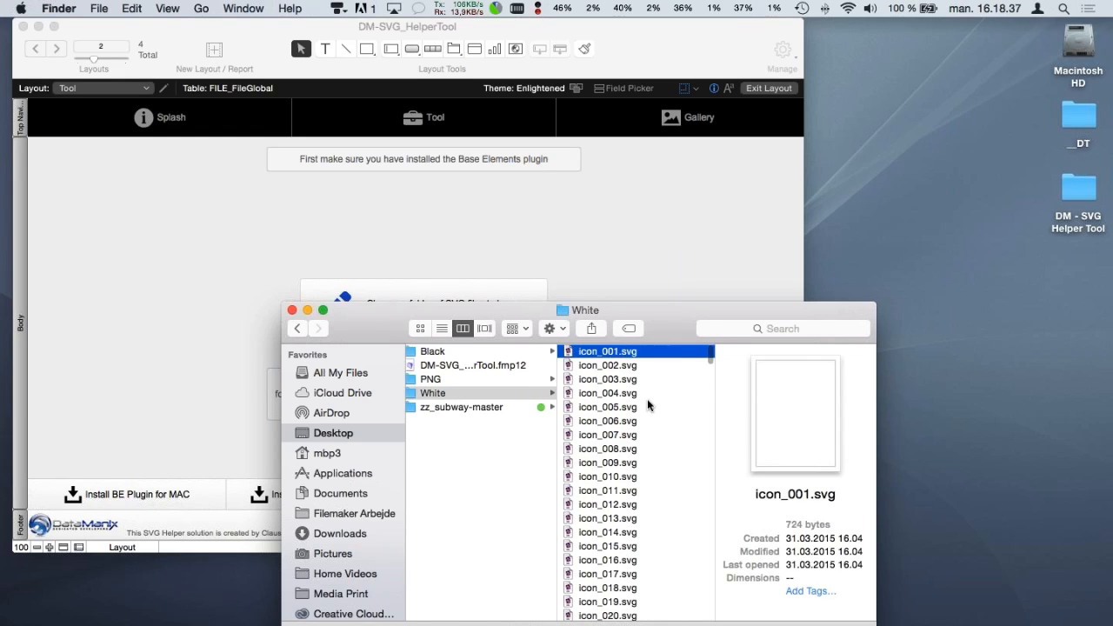
drag(456, 163, 457, 108)
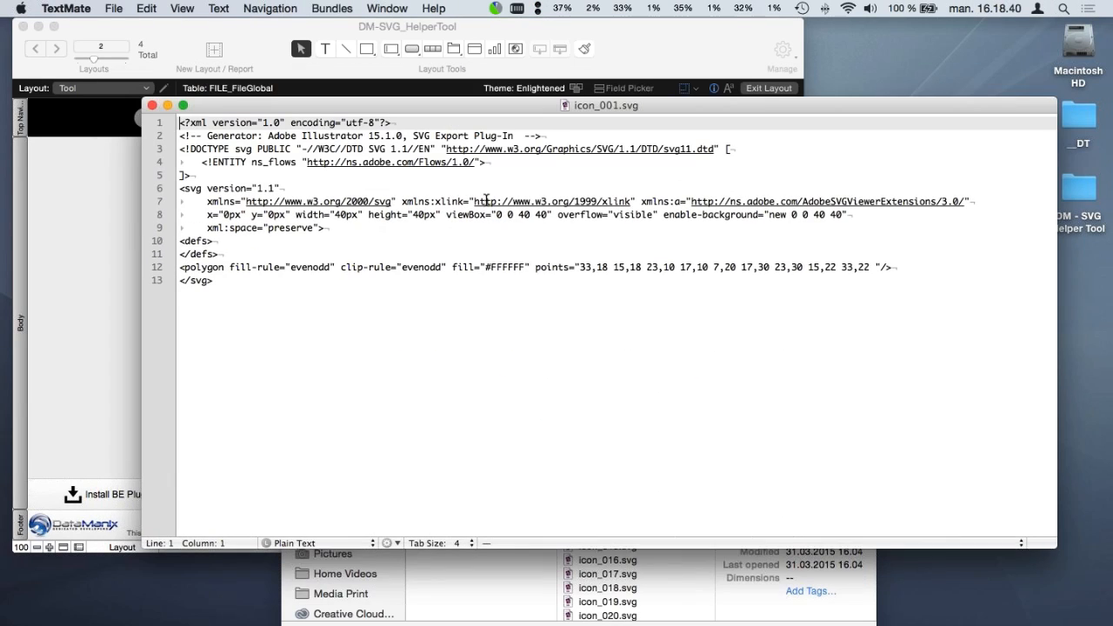
Step: Add class="fm_fill" after the fill attribute of the polygon on line 12, save and close the file, and return to FileMaker
click(531, 275)
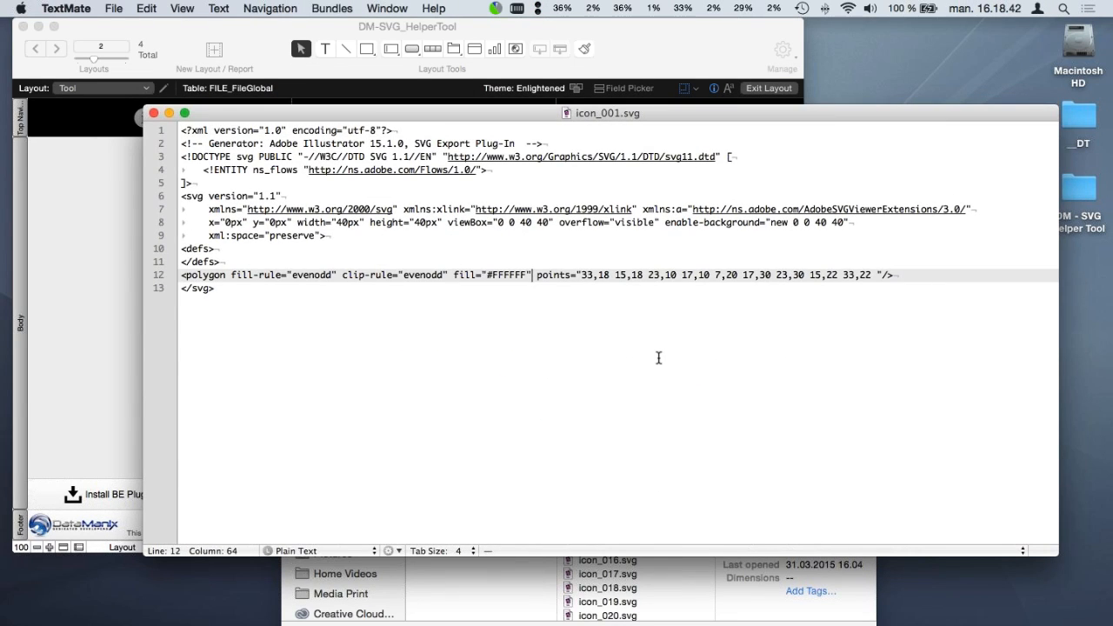
text(class)
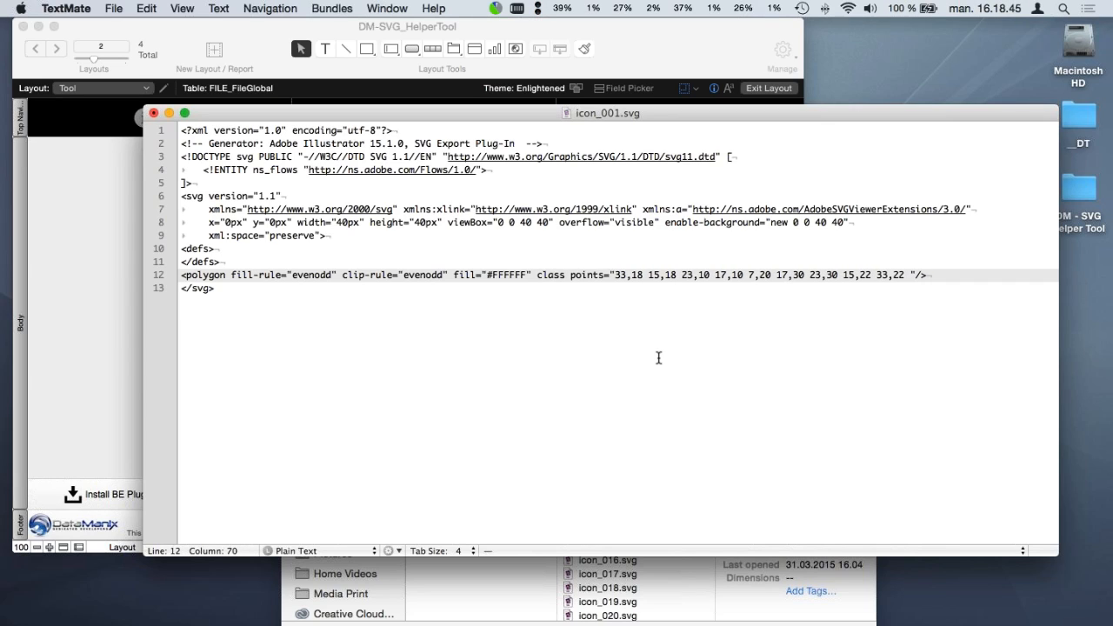
text(="fm)
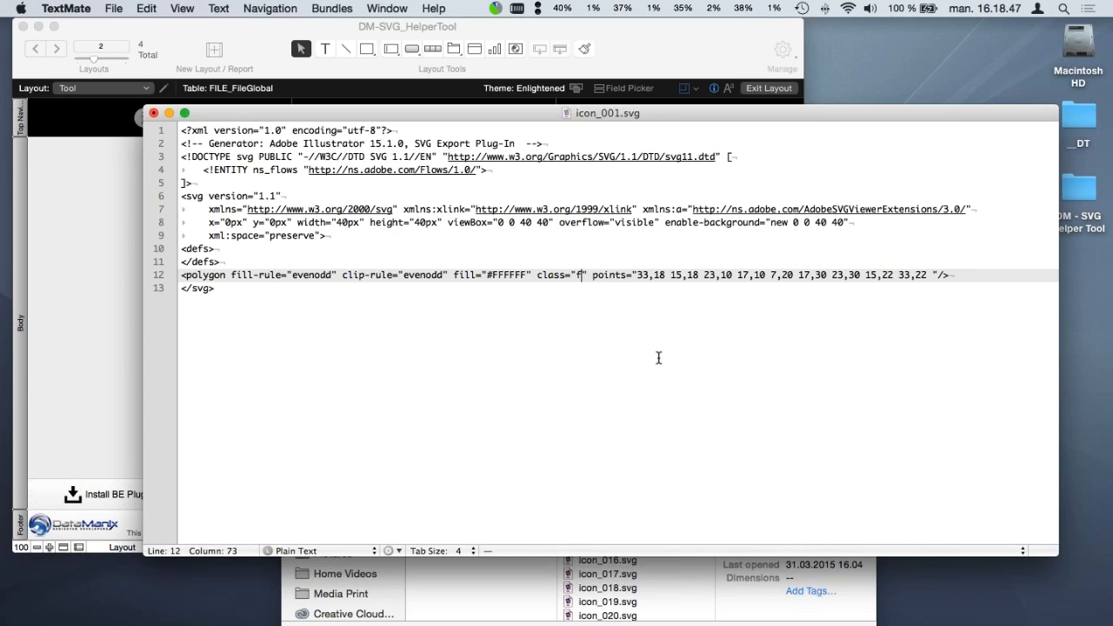
text(_fill")
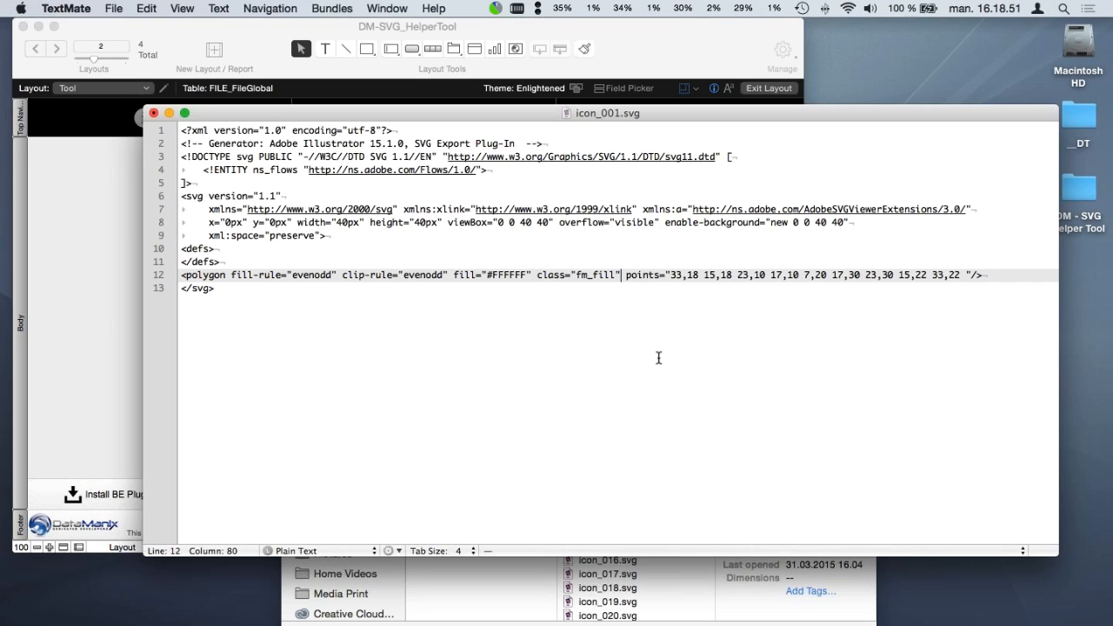
key(super+s)
key(super+w)
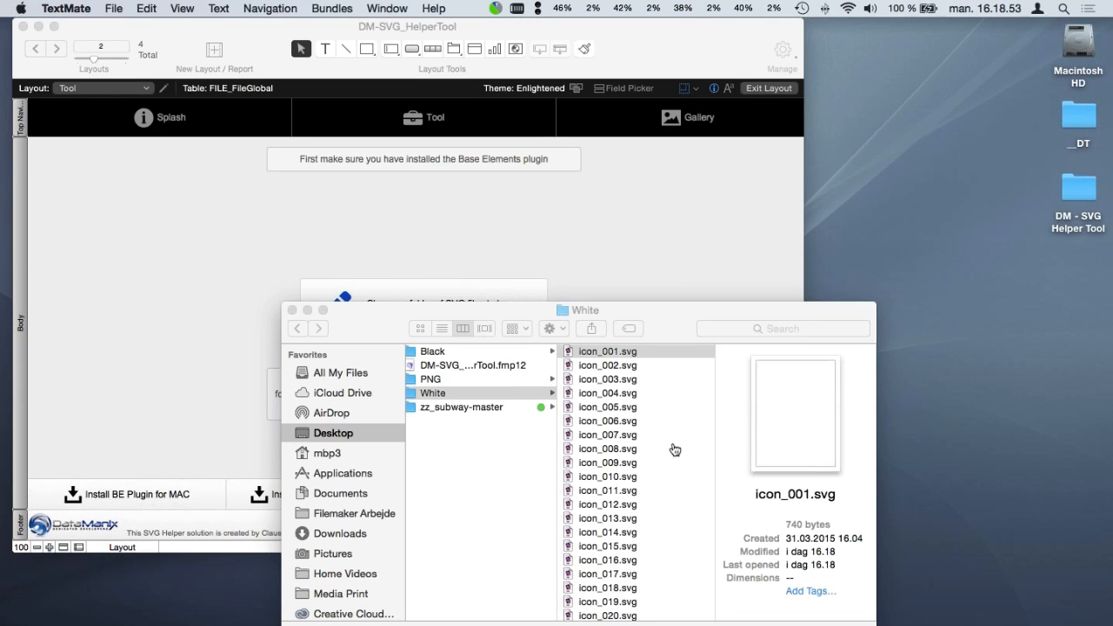
key(super+Tab)
key(super+Tab)
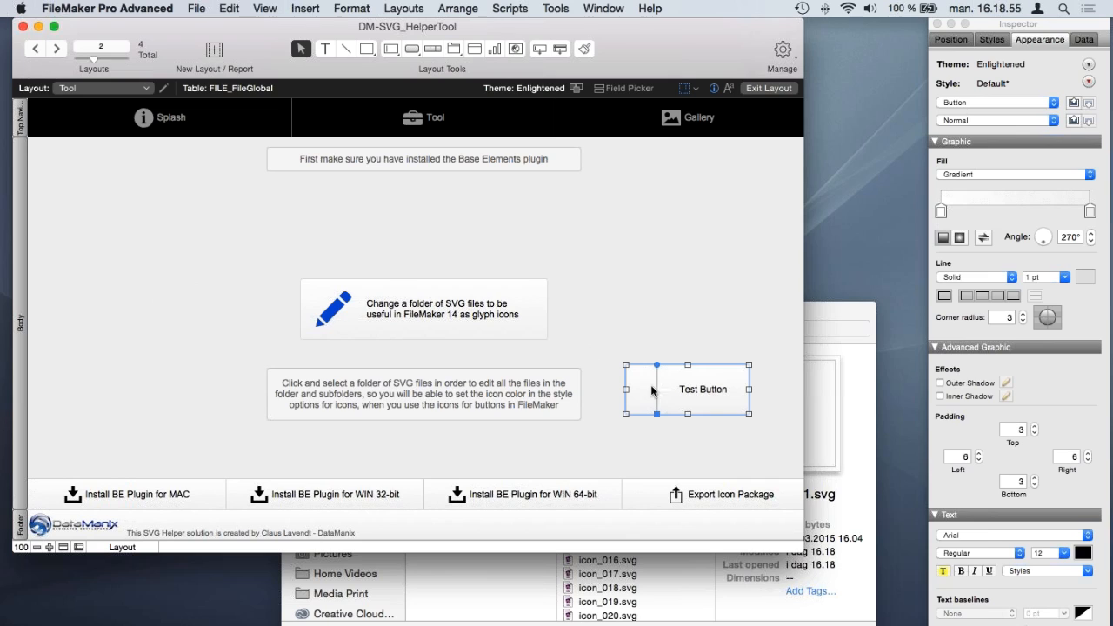
Step: In Button Setup for the Test Button, remove the old white icon and import the edited icon_001.svg from the White folder
double_click(653, 389)
drag(865, 354, 386, 202)
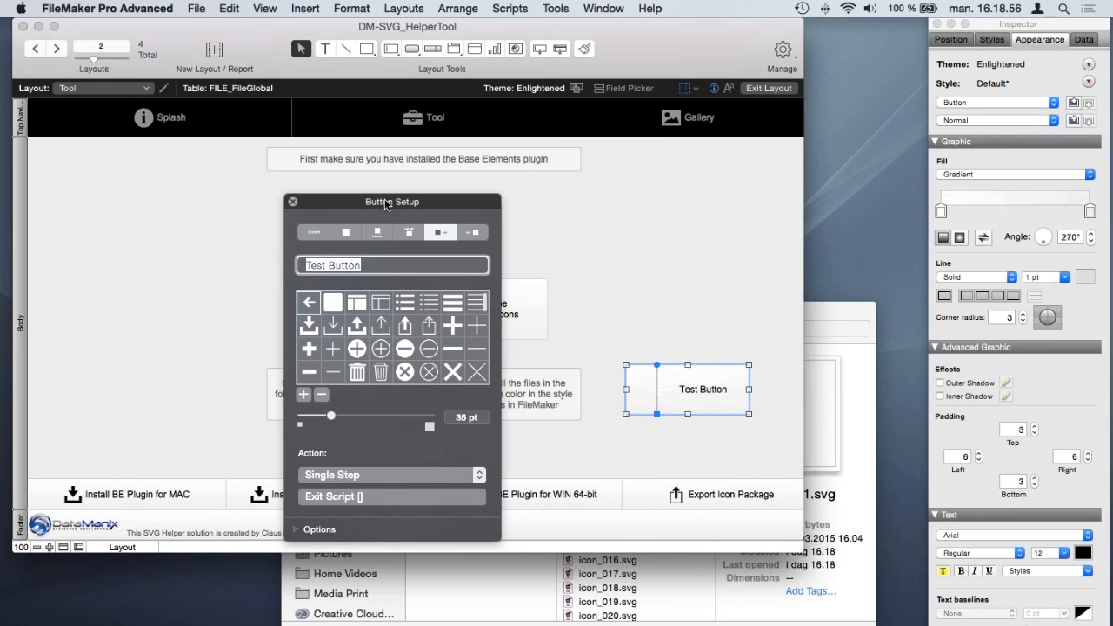
click(320, 394)
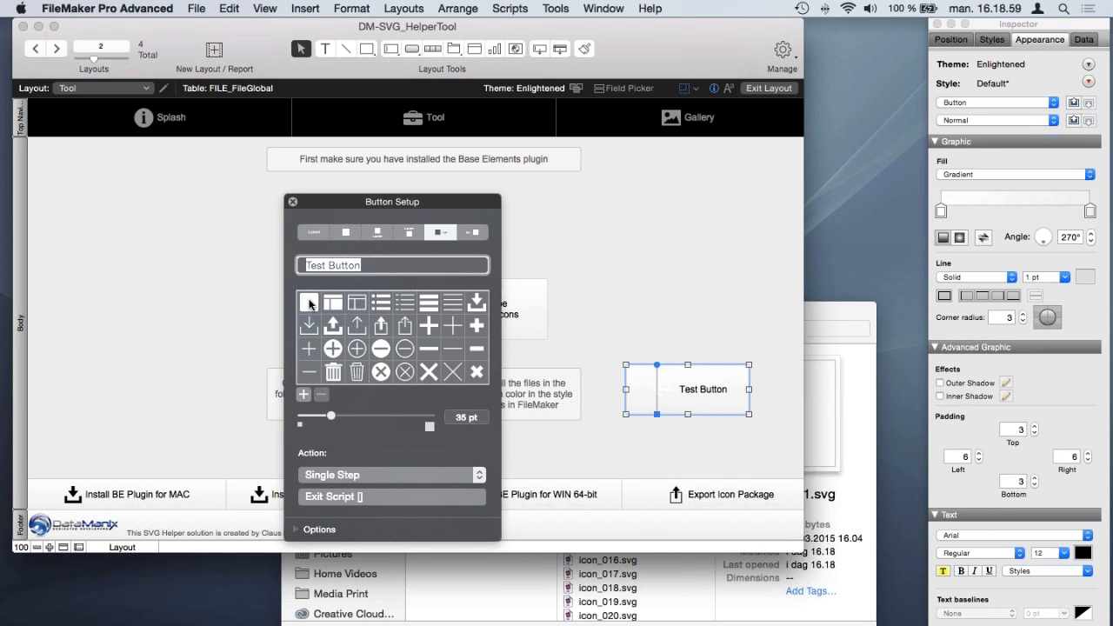
click(309, 302)
click(302, 394)
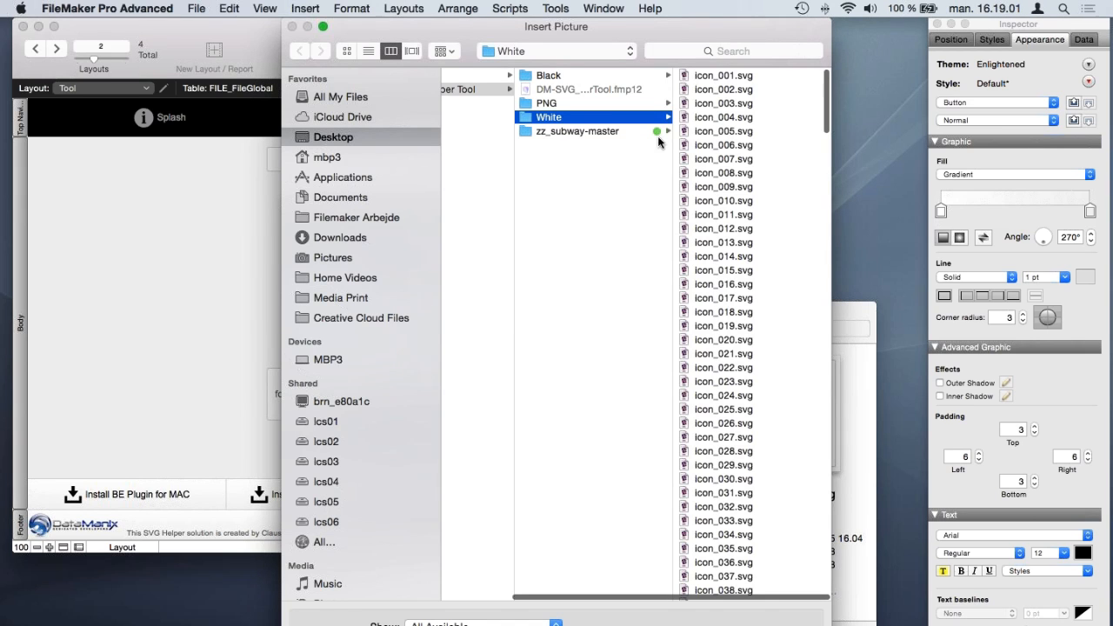
click(691, 77)
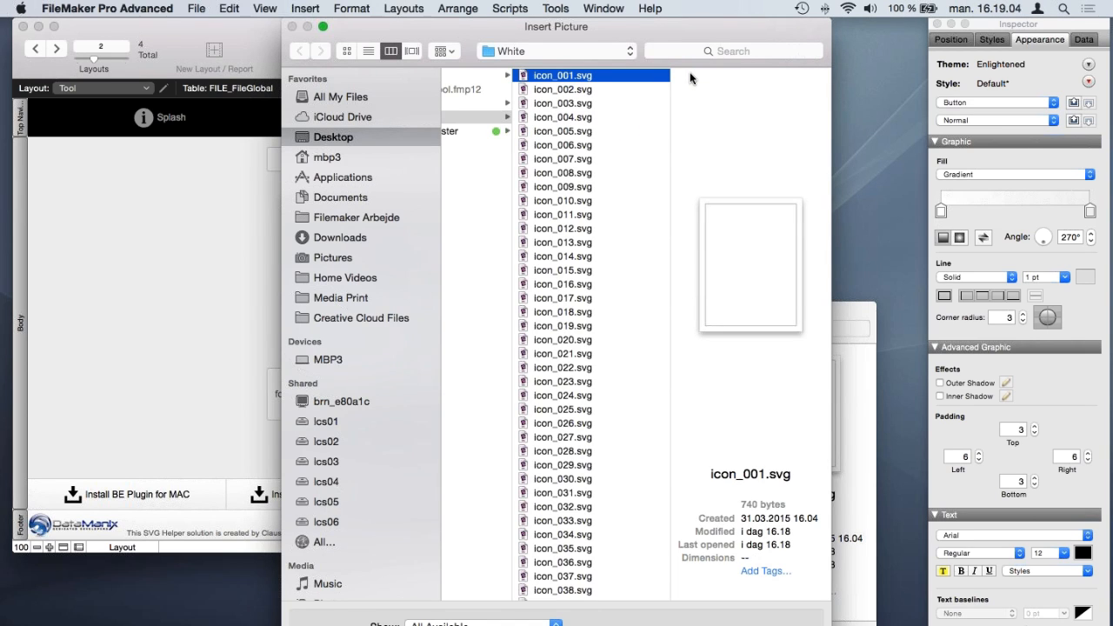
key(Return)
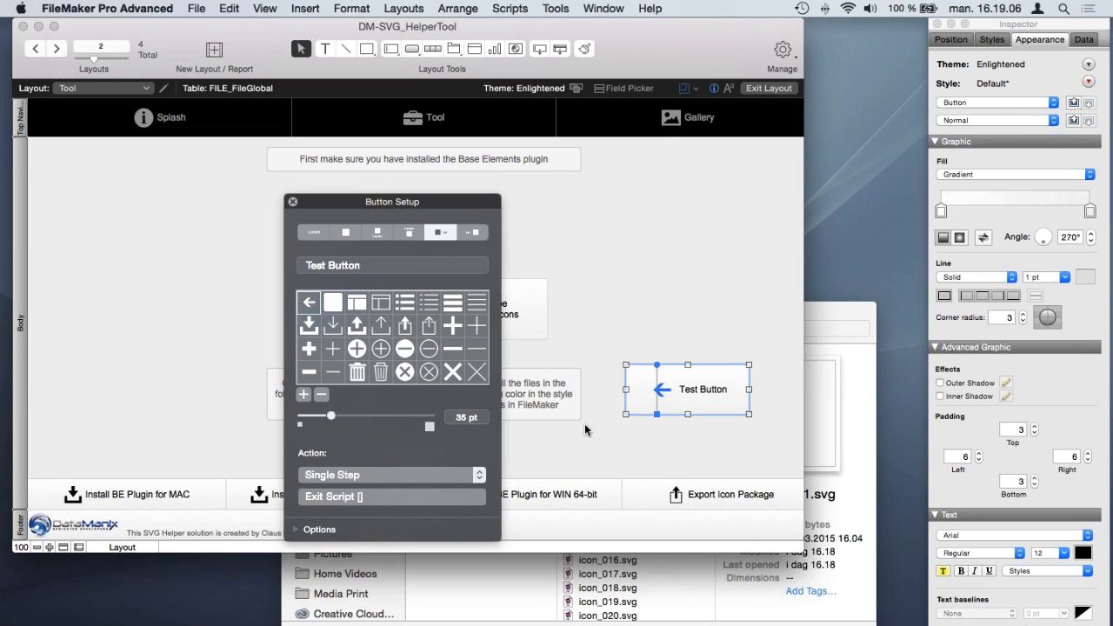
Step: Recolor the Test Button's icon with solid fills of green (81C234), dark red (7D0C25), near-black (141414) and finally blue
click(997, 102)
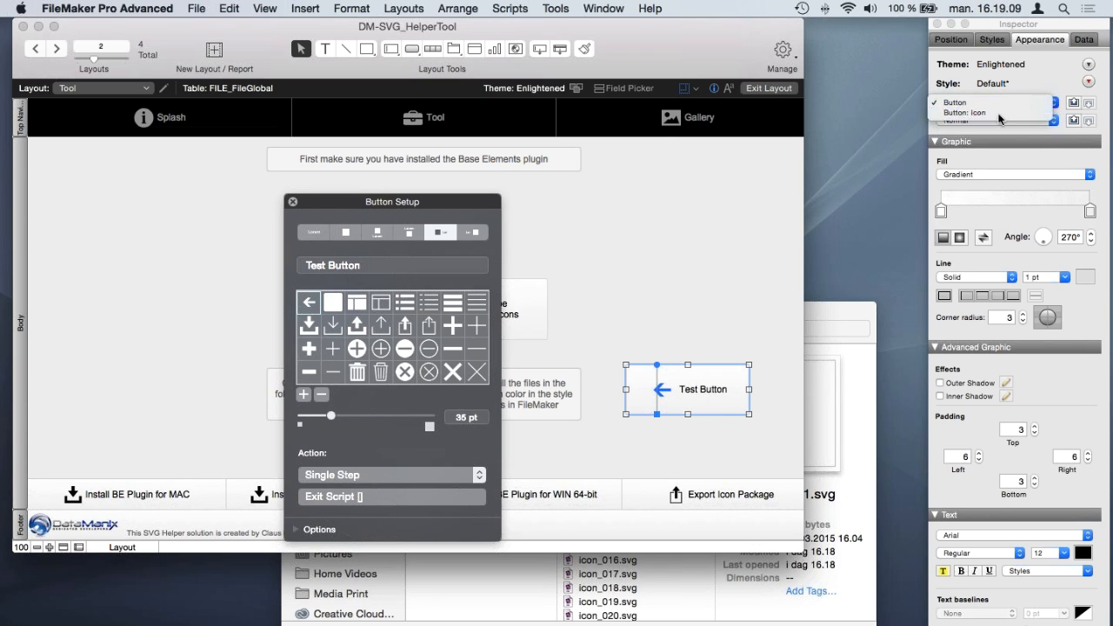
click(957, 113)
click(957, 212)
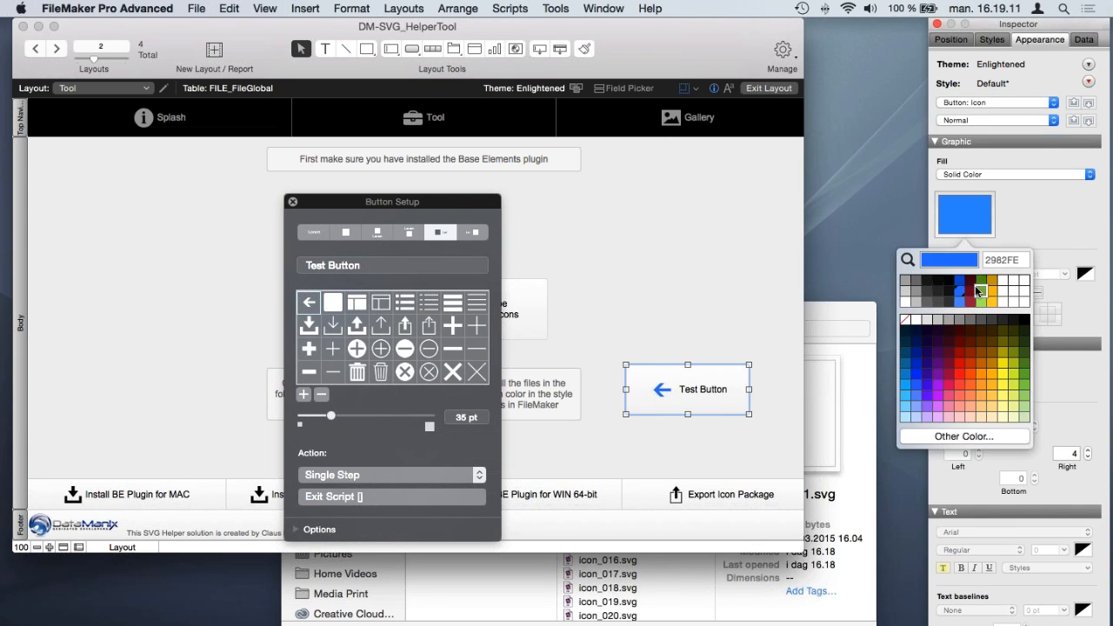
click(979, 287)
click(959, 224)
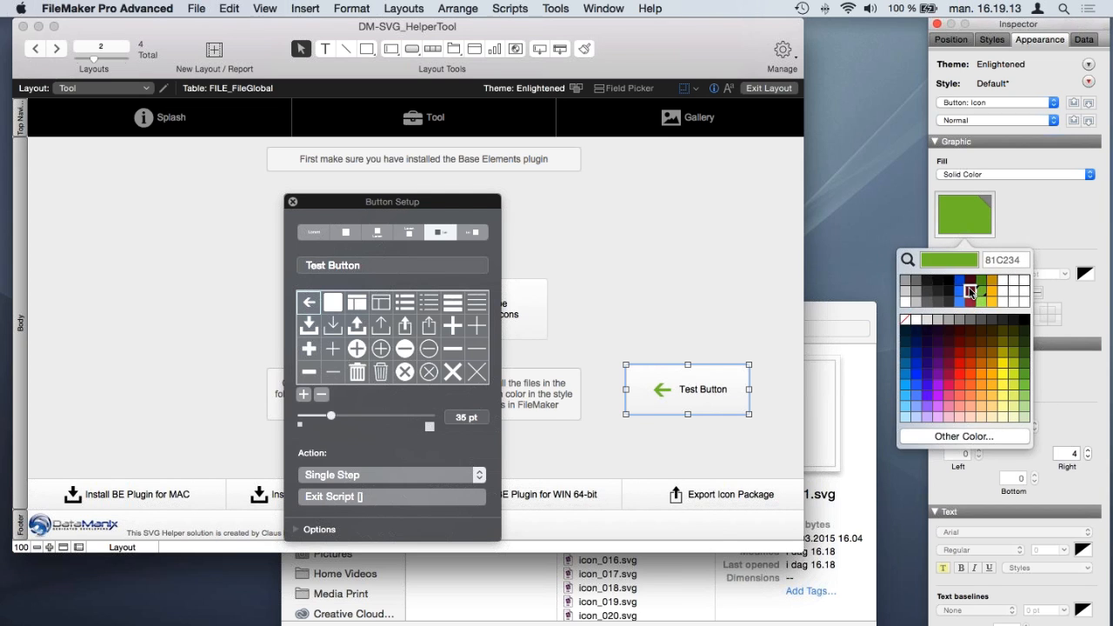
click(957, 298)
click(970, 216)
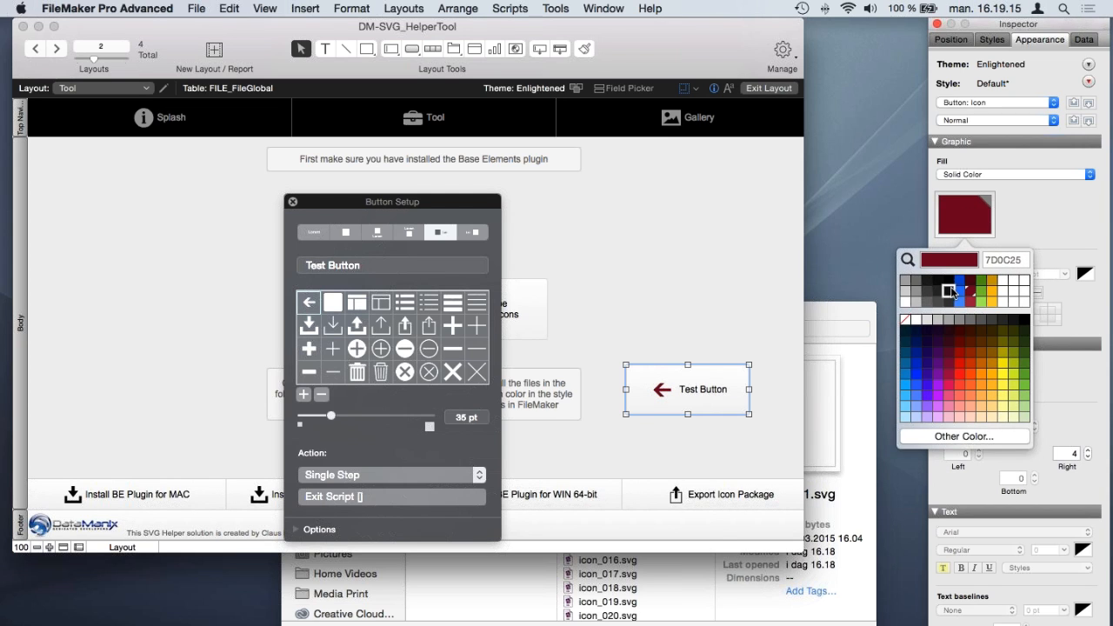
click(951, 291)
click(959, 221)
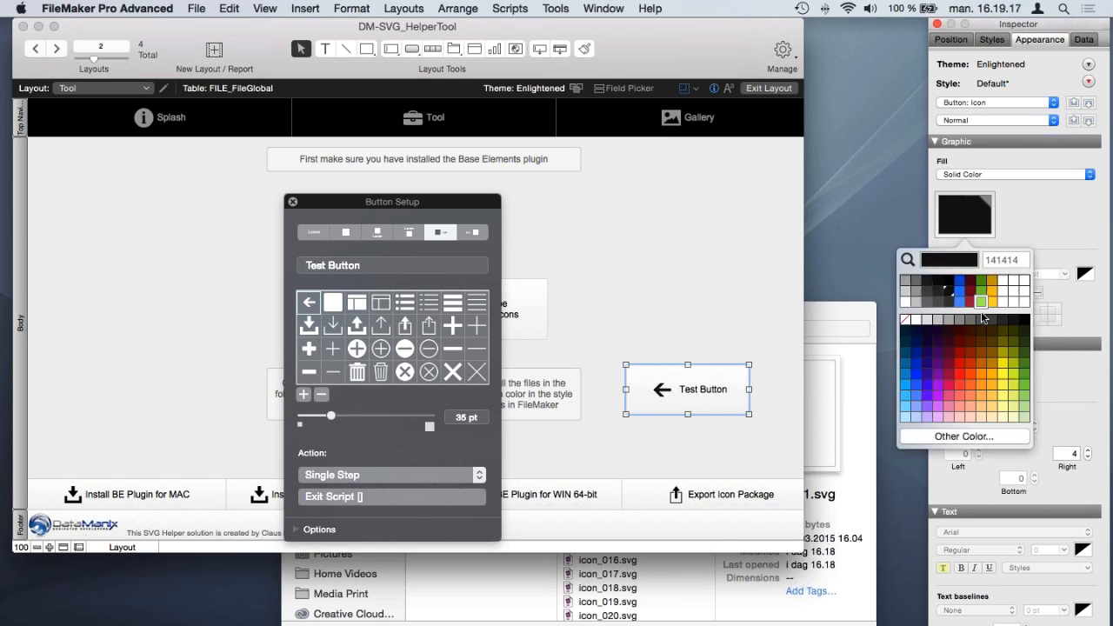
click(982, 313)
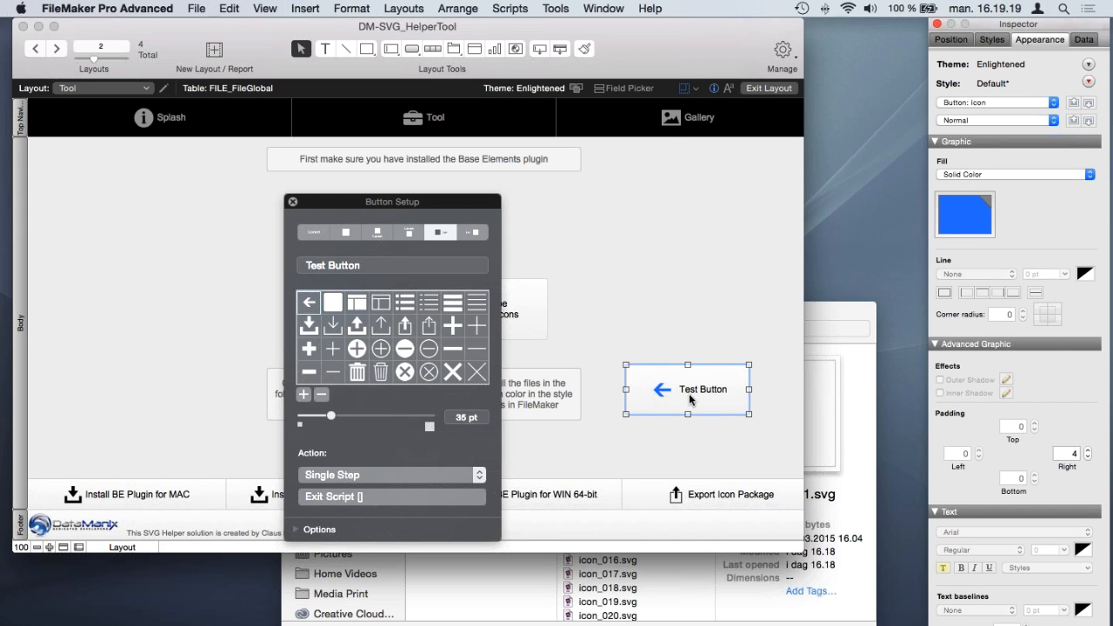
Step: Open icon_001.svg in TextMate from Finder to examine the fill and class attributes on line 12, and return to FileMaker
click(816, 308)
double_click(578, 352)
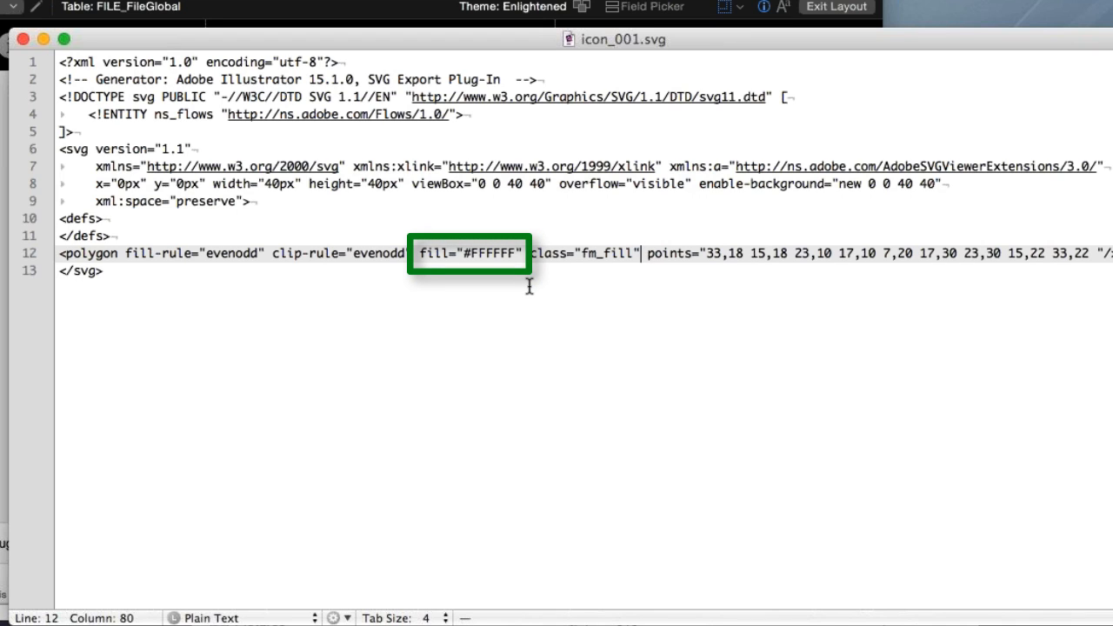
key(super+Tab)
key(super+Tab)
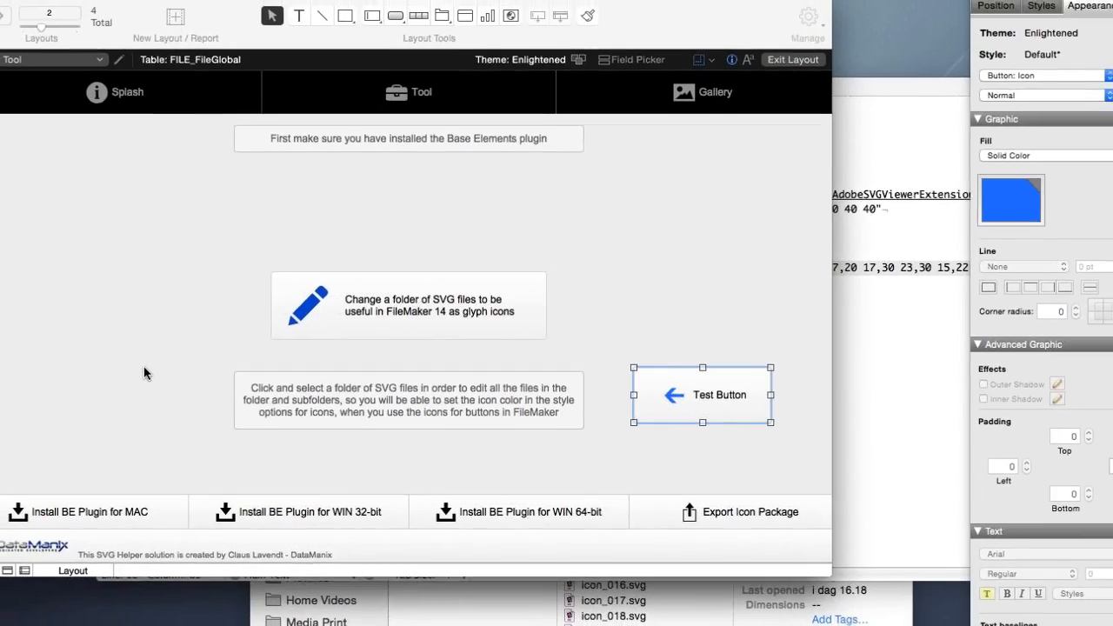
Step: Reopen Button Setup for the Test Button to review its icon, close it, and switch the layout to Browse mode
double_click(753, 407)
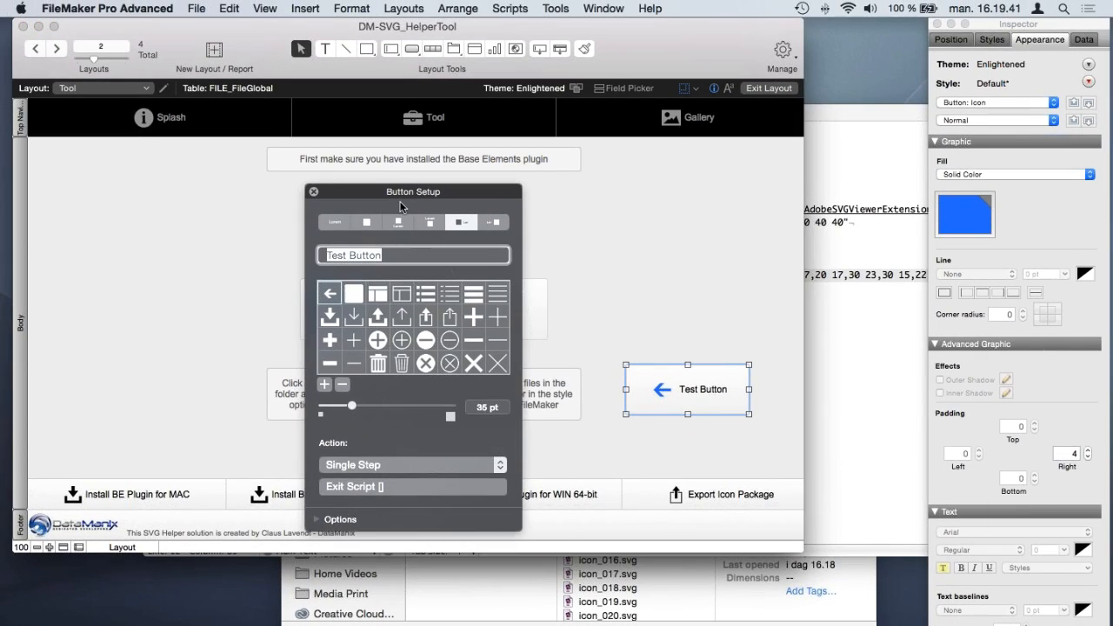
drag(400, 206, 444, 218)
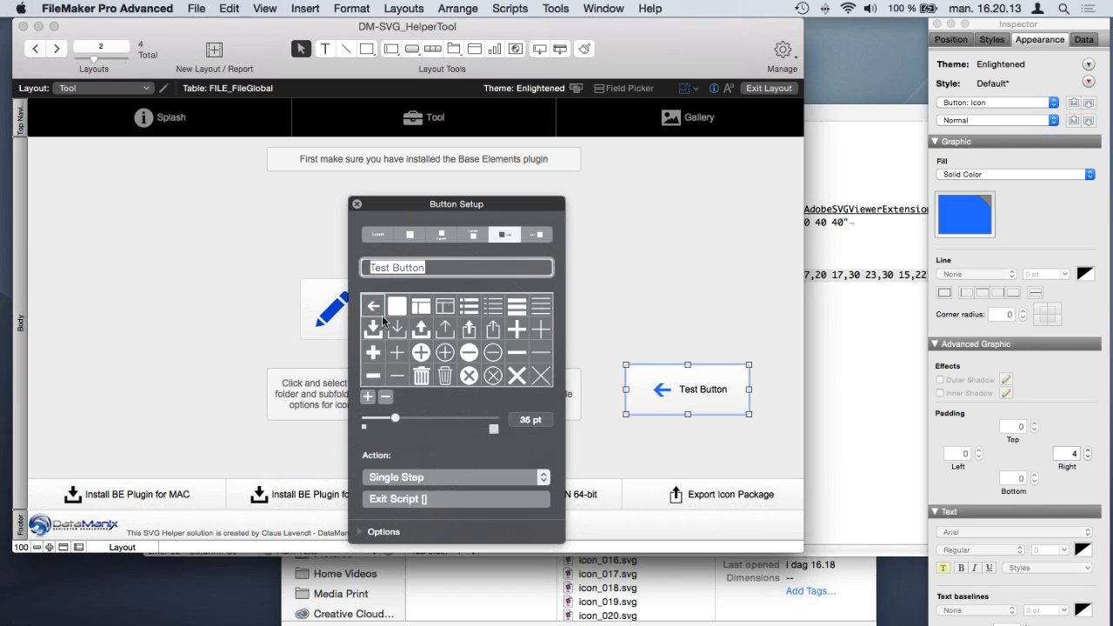
click(550, 278)
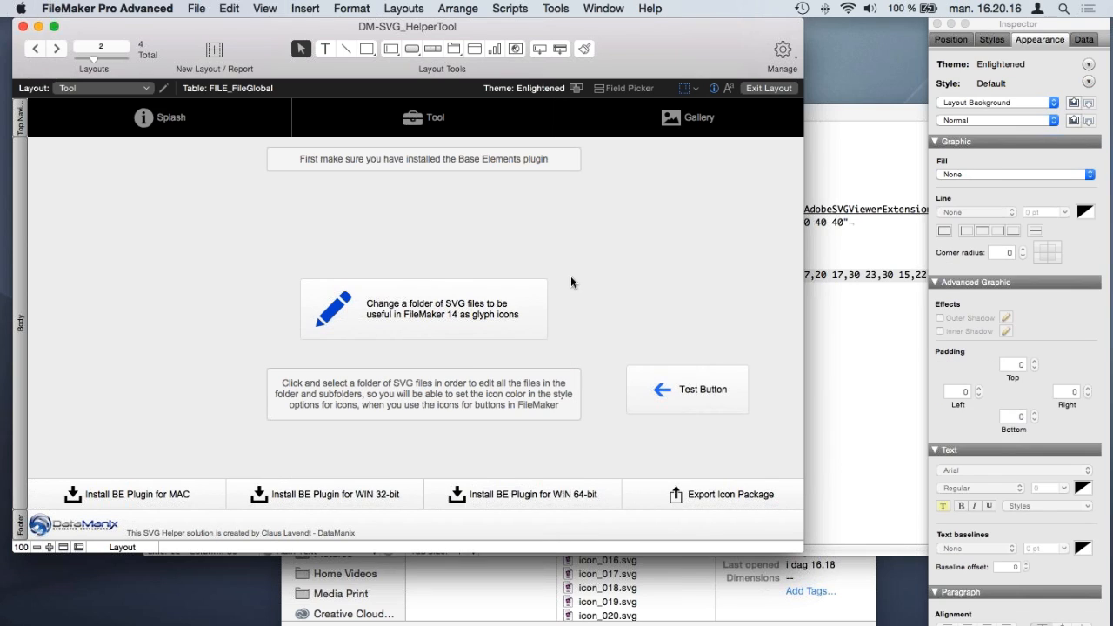
key(super+b)
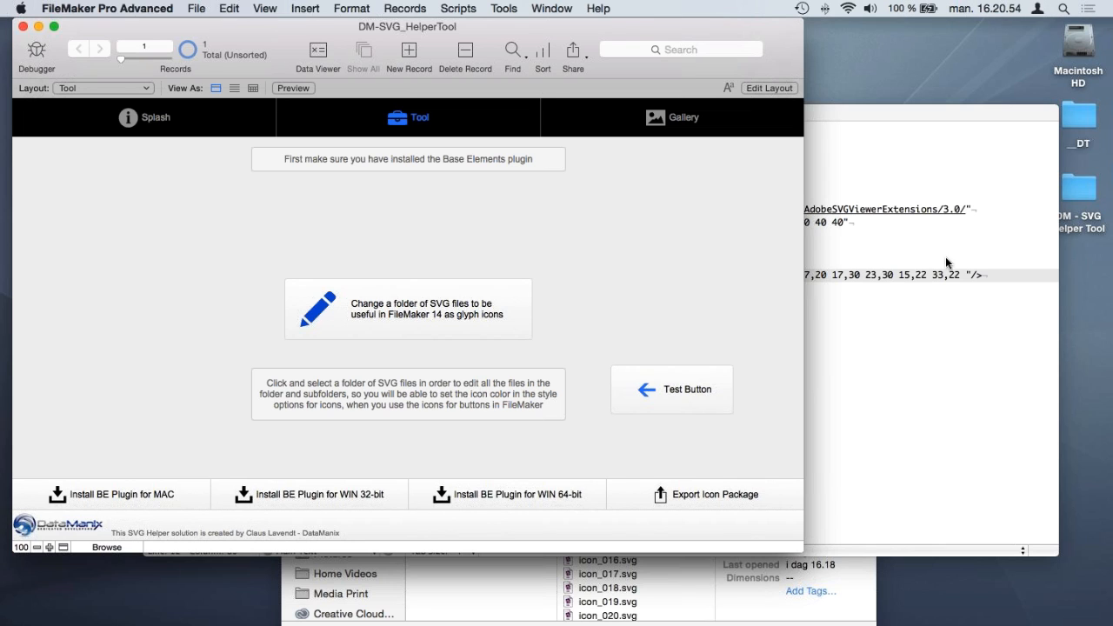
Step: Review and close icon_001.svg in TextMate, and bring the Finder window of the White folder forward and reposition it
click(852, 123)
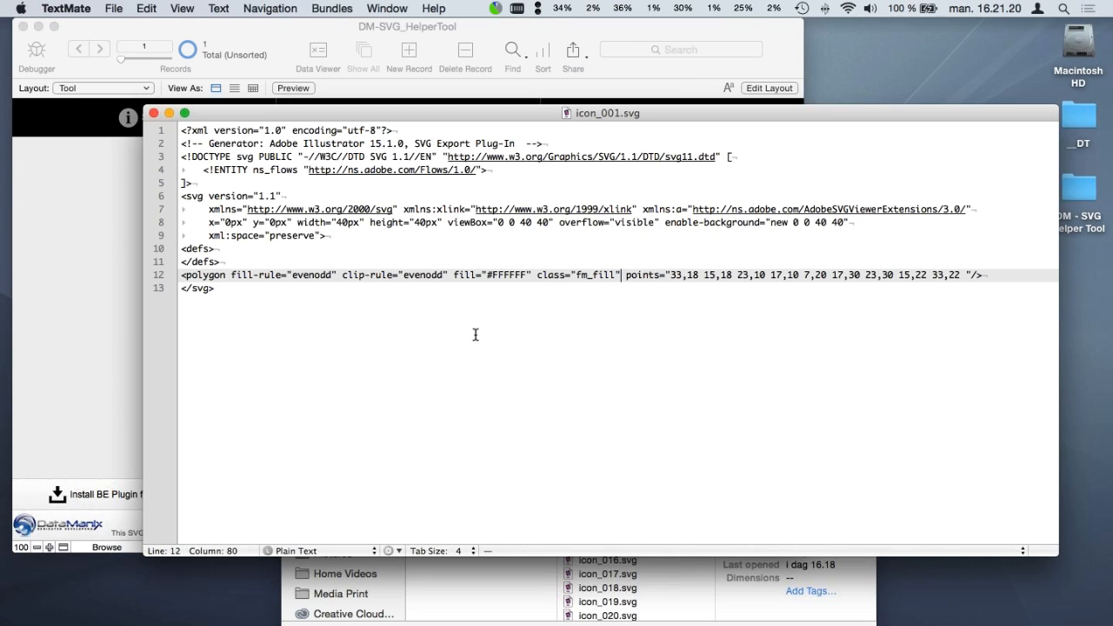
click(154, 114)
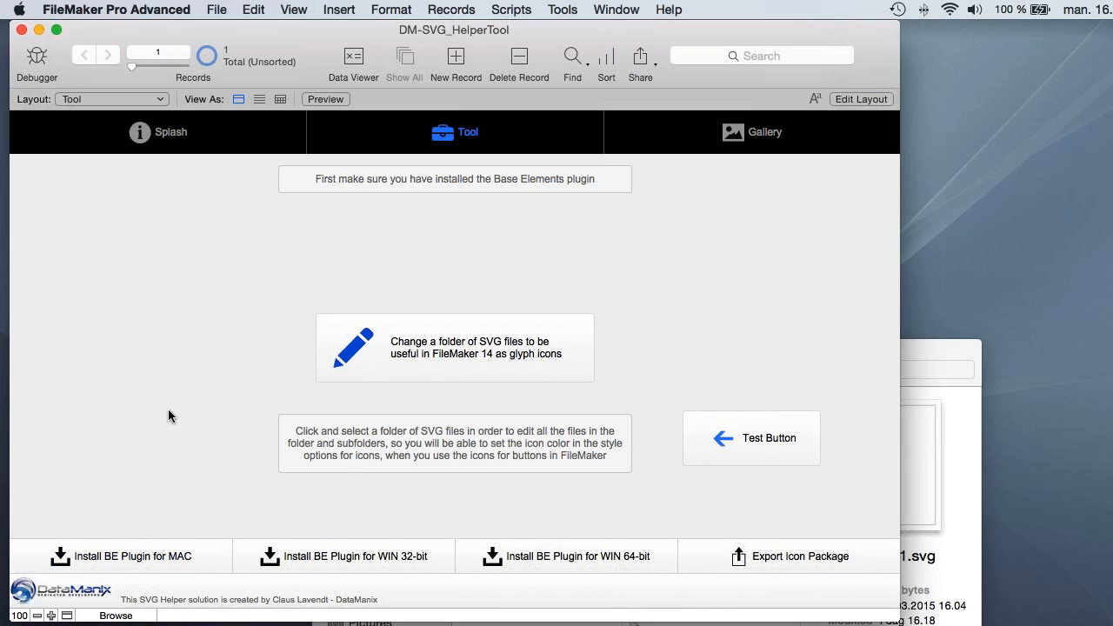
click(912, 347)
drag(1048, 288, 1076, 287)
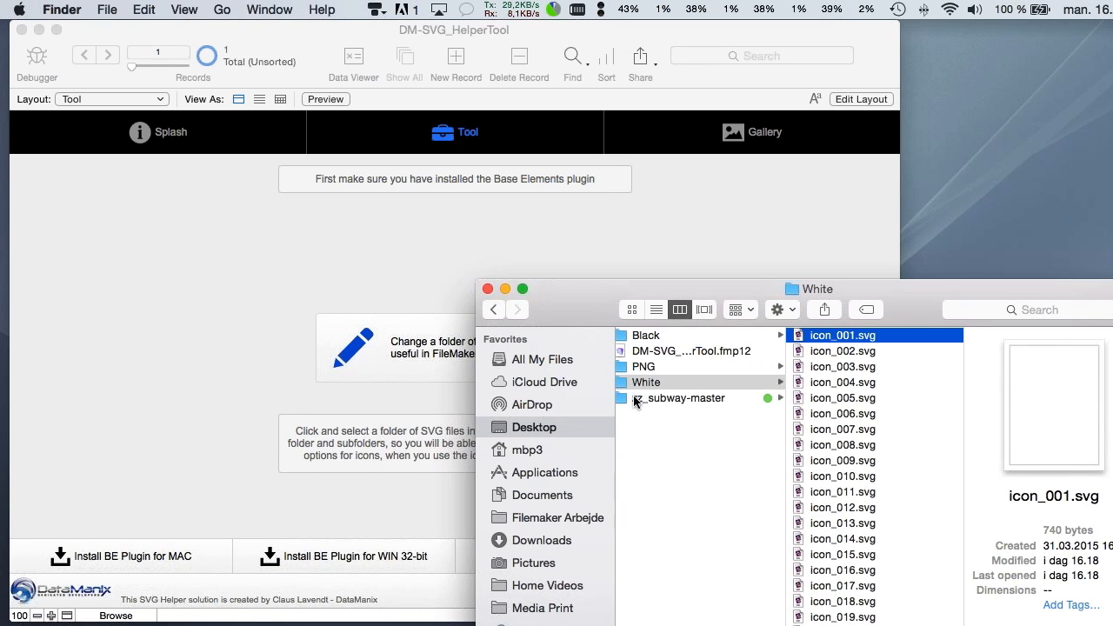
drag(616, 321, 662, 354)
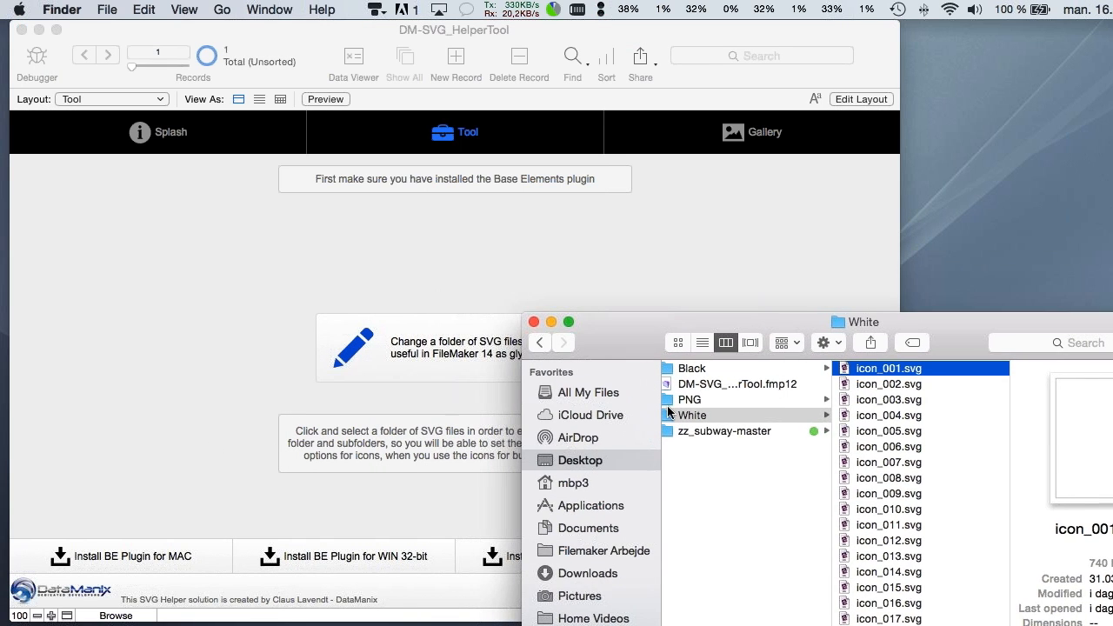
Step: Return to FileMaker, run the SVG folder conversion on the White folder, and dismiss the completion dialog
click(502, 287)
click(441, 341)
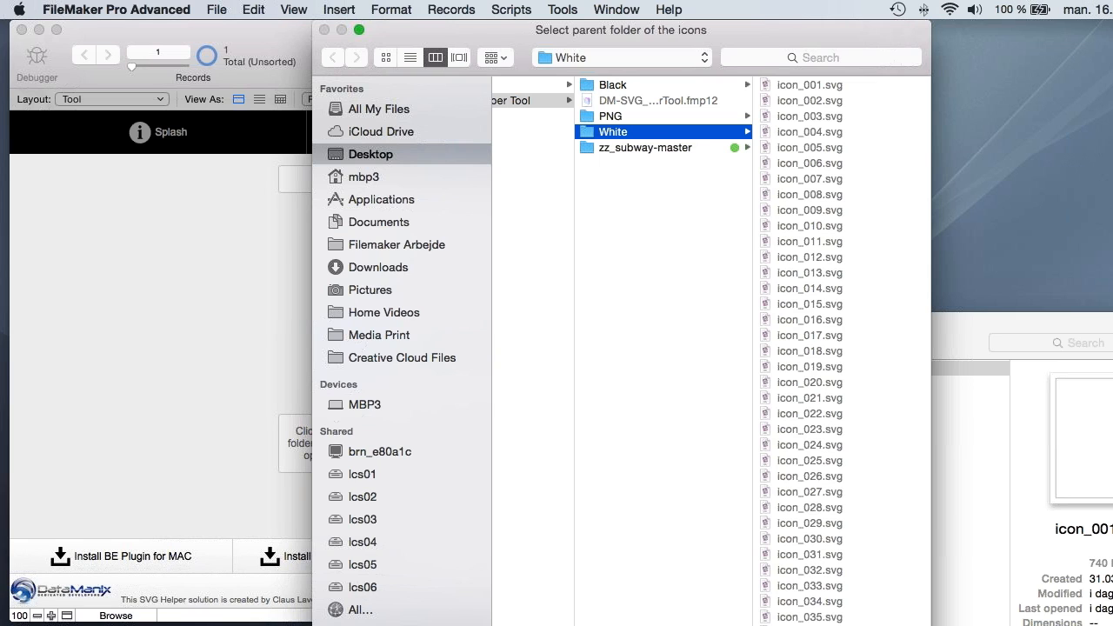
key(Return)
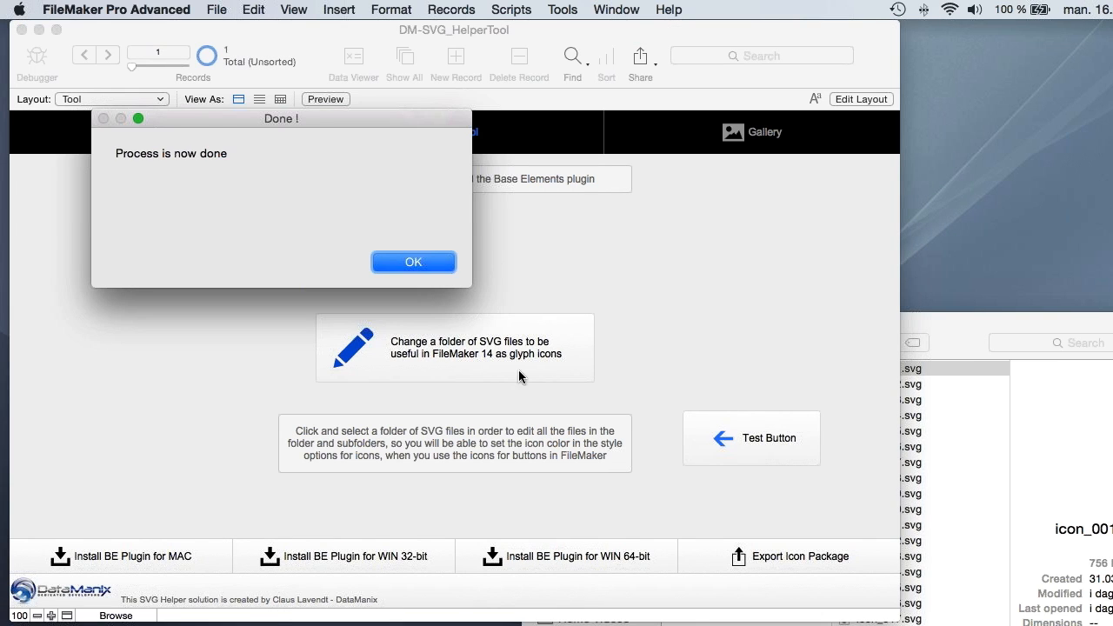
click(429, 262)
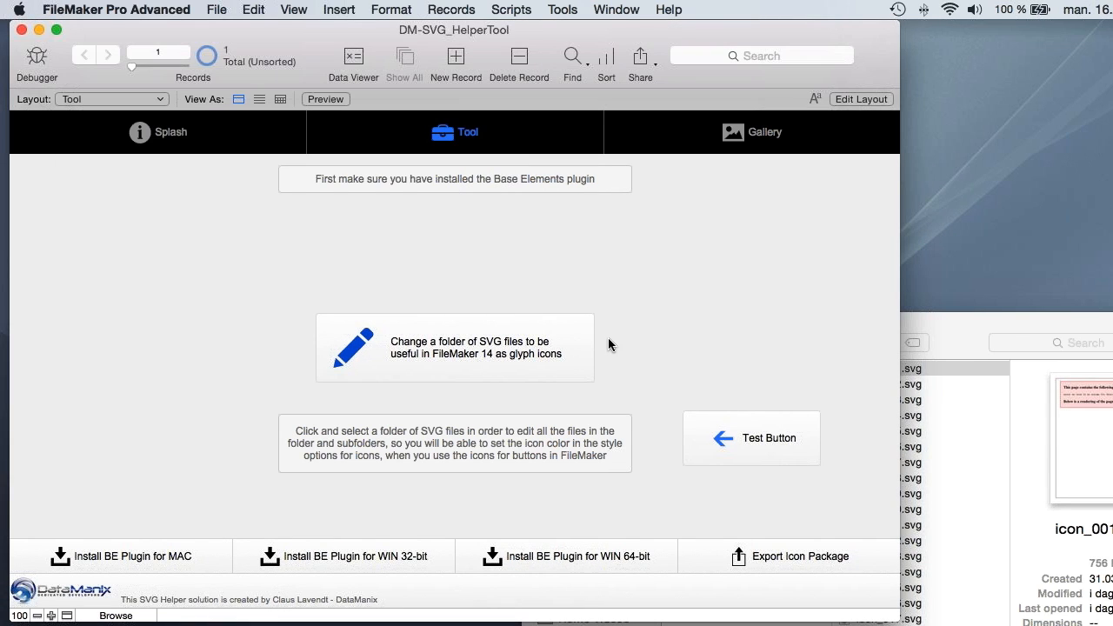
Step: Open icon_002.svg from the White folder in TextMate, check line 12 for class="fm_fill", and close the file
click(960, 328)
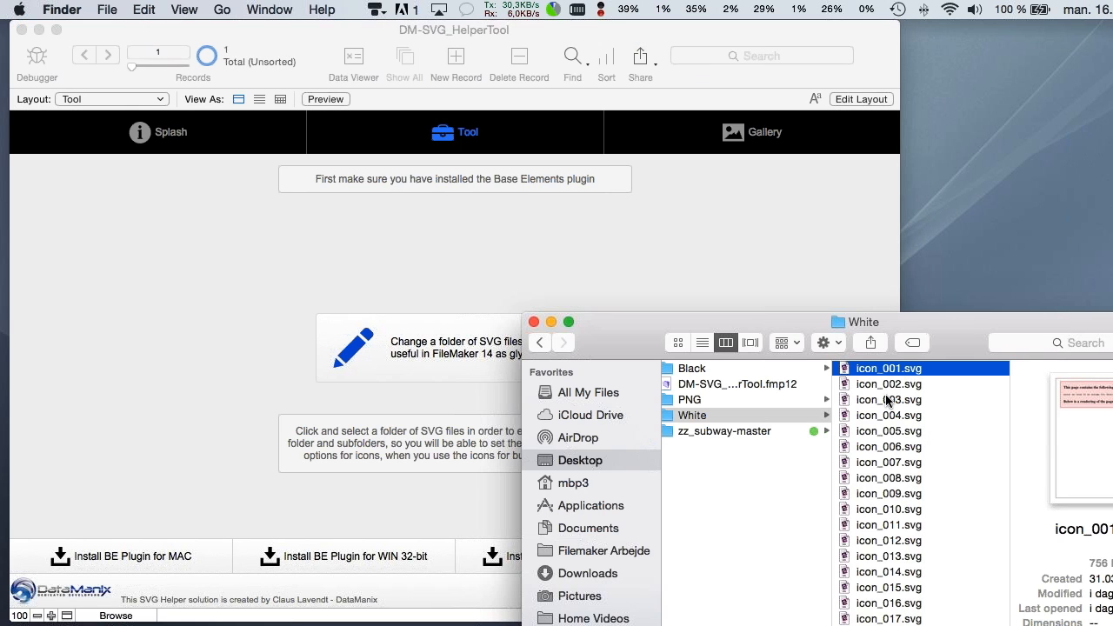
click(844, 388)
double_click(844, 388)
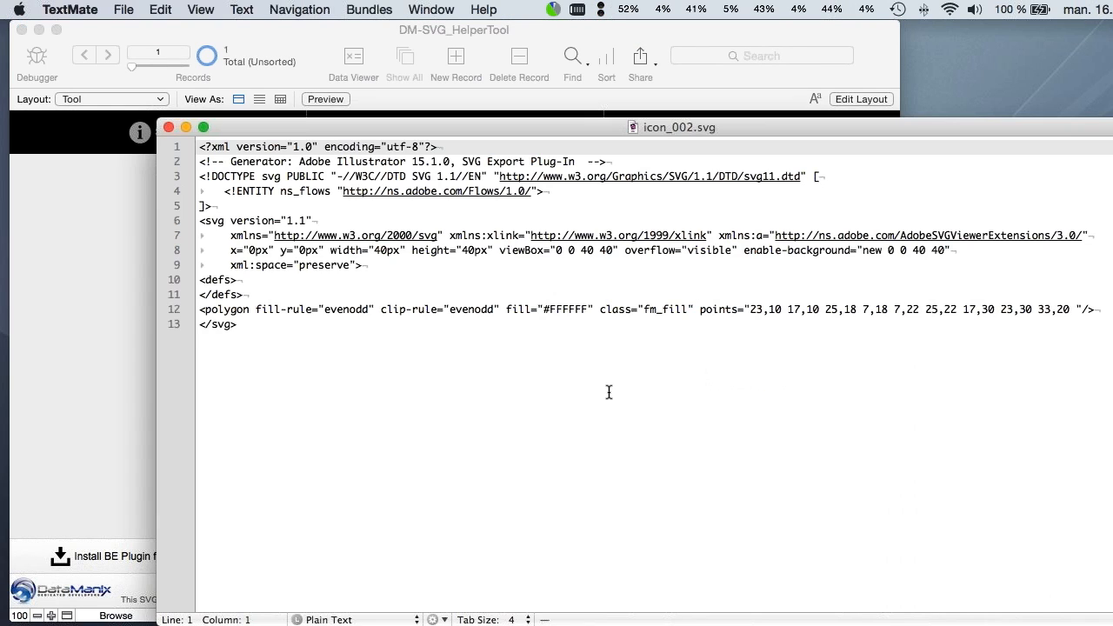
drag(600, 312, 700, 310)
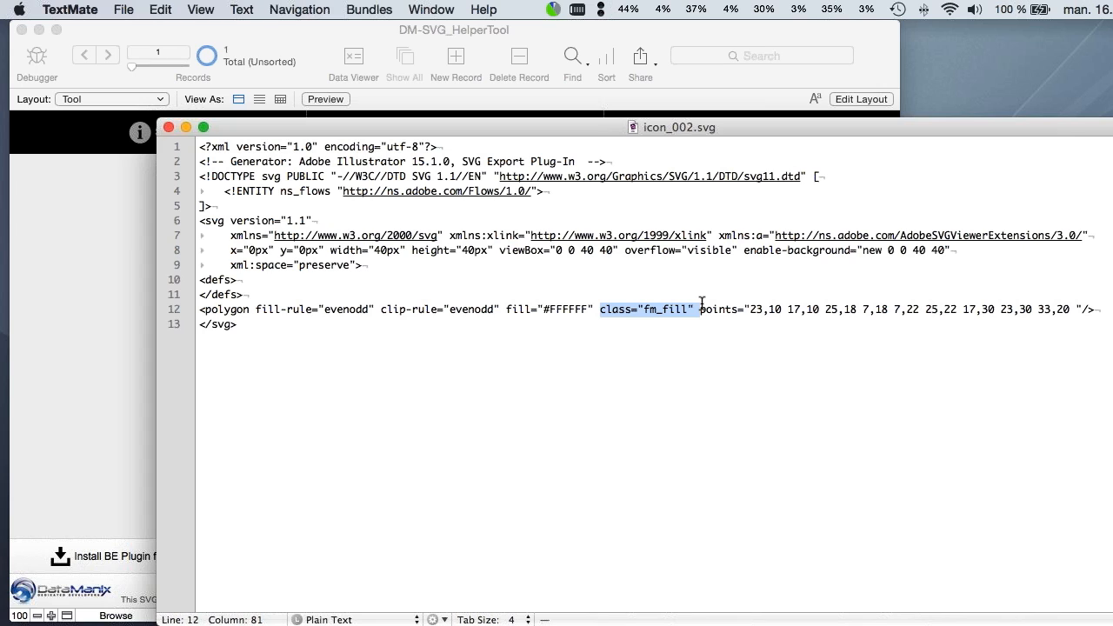
key(super+w)
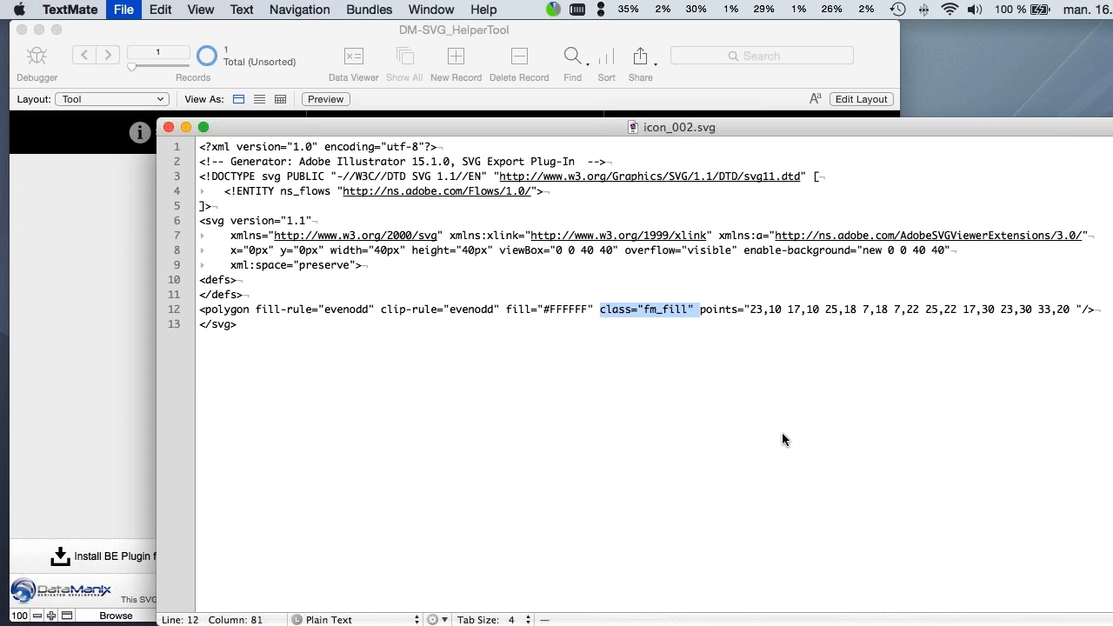
Step: Open icon_302.svg from further down the White folder, check its path element for class="fm_fill", and close the file
click(895, 536)
scroll(920, 492, down, 20)
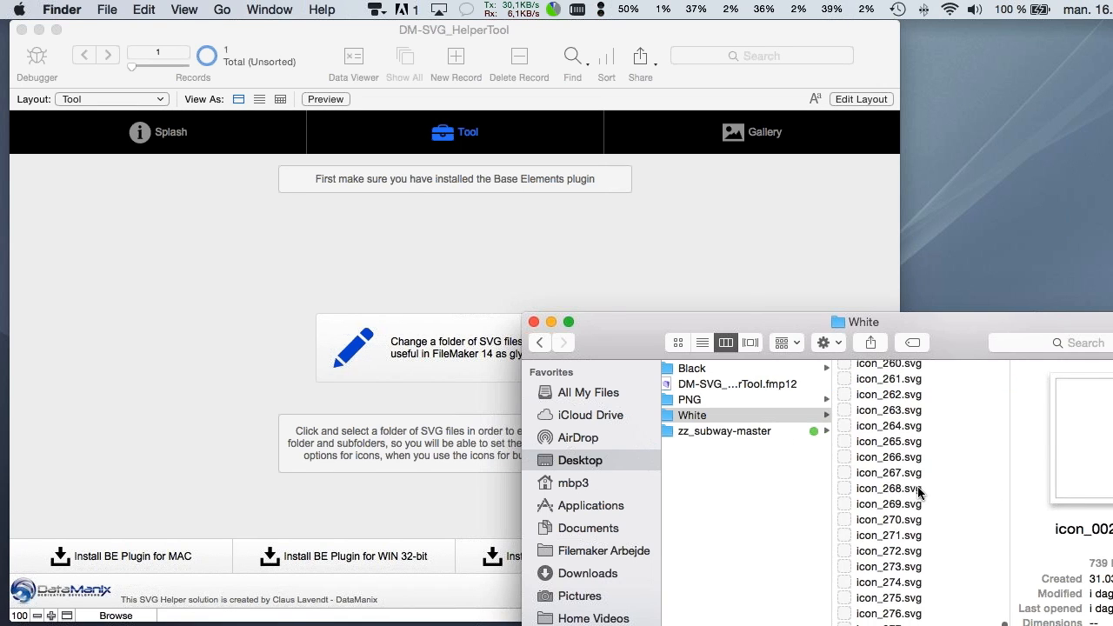
click(919, 492)
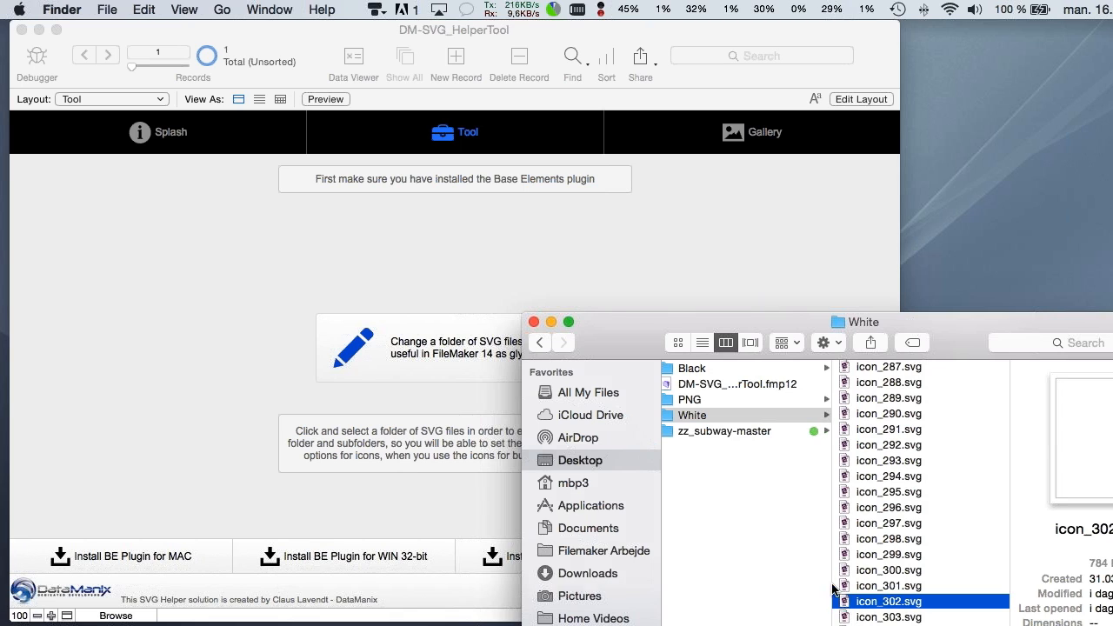
double_click(845, 602)
drag(579, 311, 675, 311)
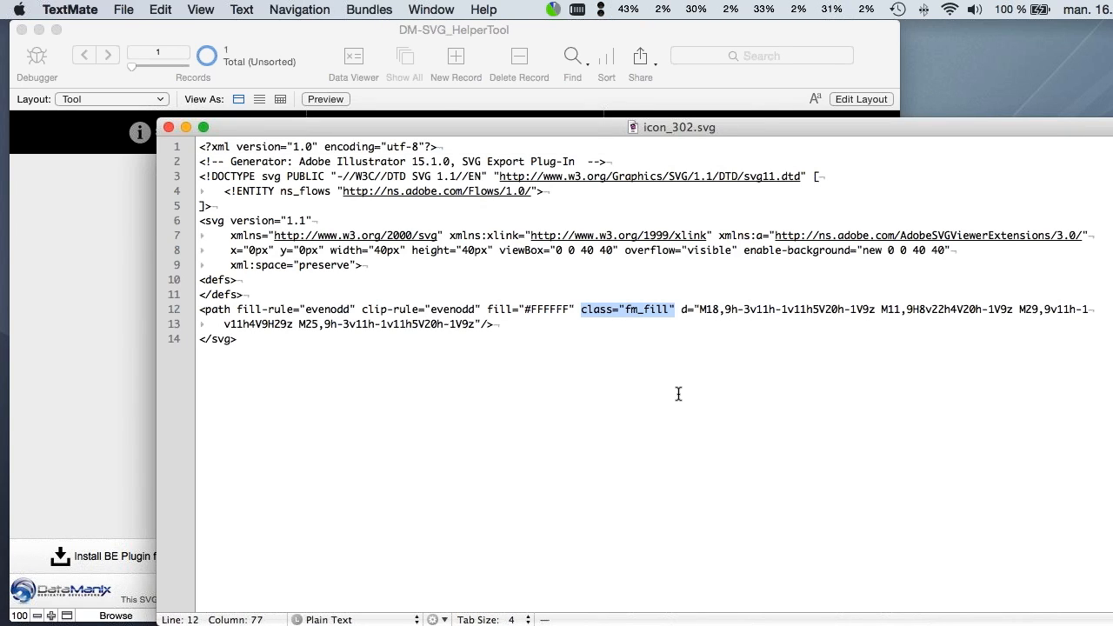
key(super+w)
Step: Switch to FileMaker, open the Script Workspace and examine the "Edit SVG files - mini icons...." script's folder selection and file loop
click(600, 269)
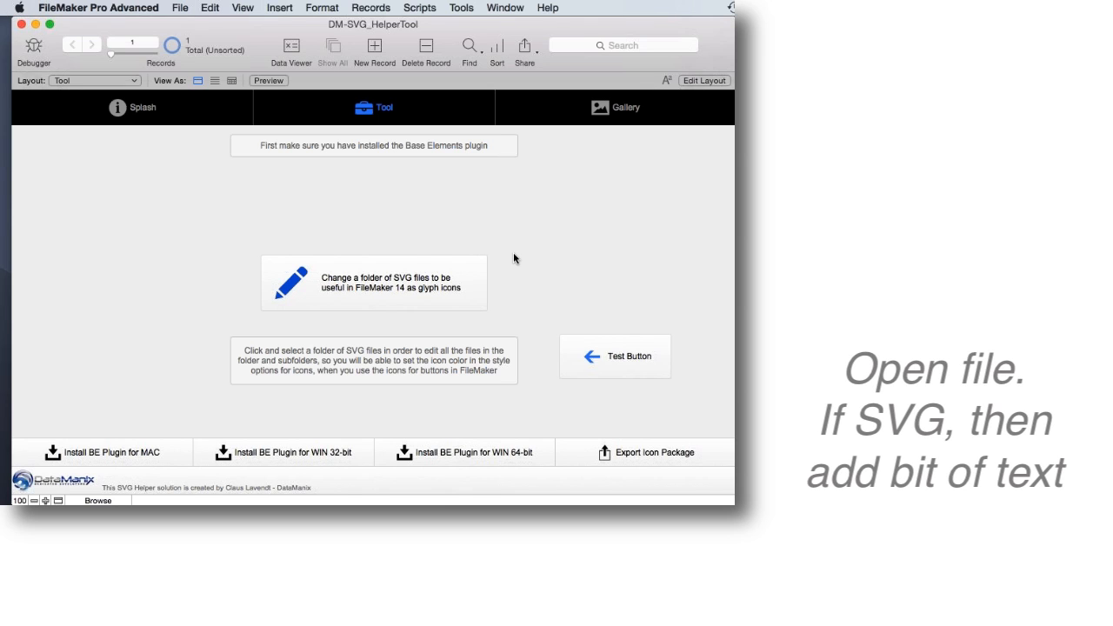
key(super+shift+s)
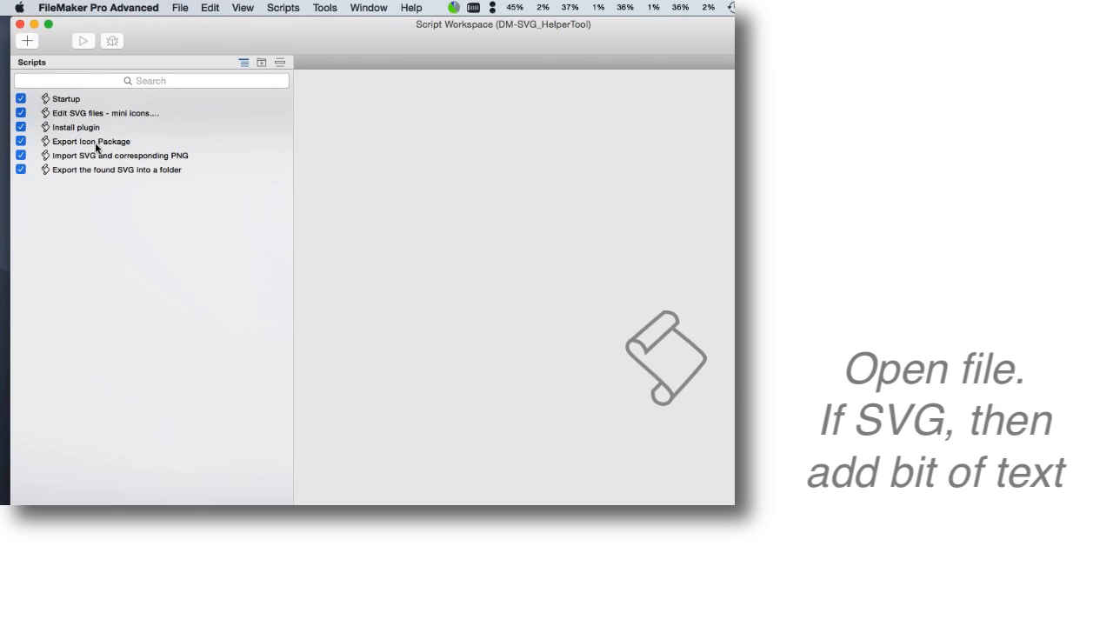
click(67, 115)
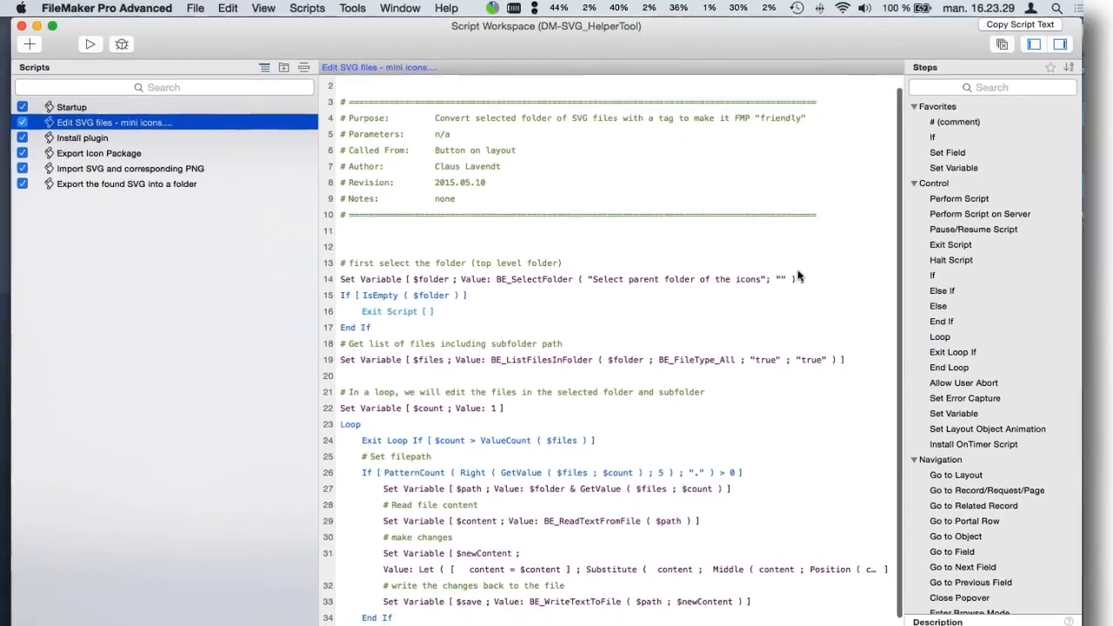
scroll(800, 270, down, 3)
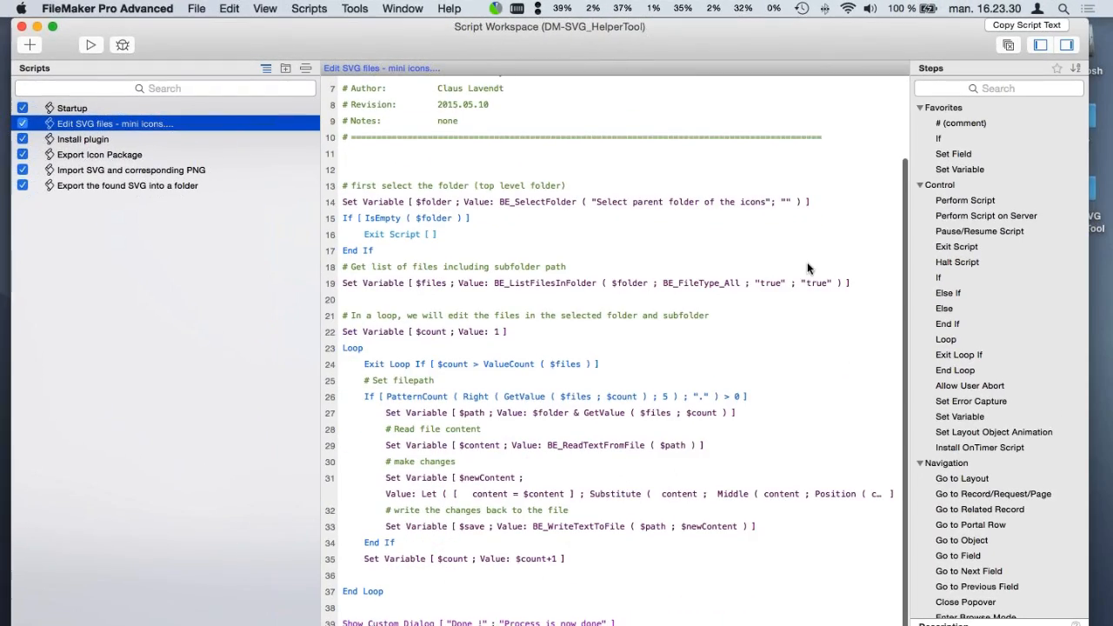
Step: Open the $newContent calculation on line 31 of the script, examine how Substitute adds class="fm_fill", and close it
click(1060, 44)
scroll(757, 316, down, 1)
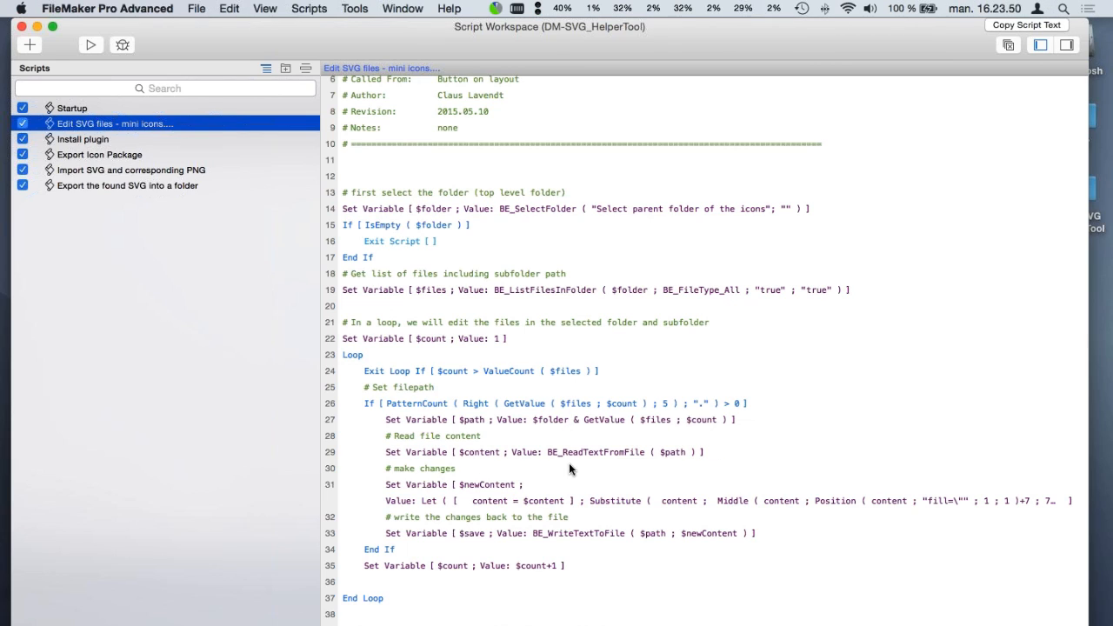
double_click(723, 502)
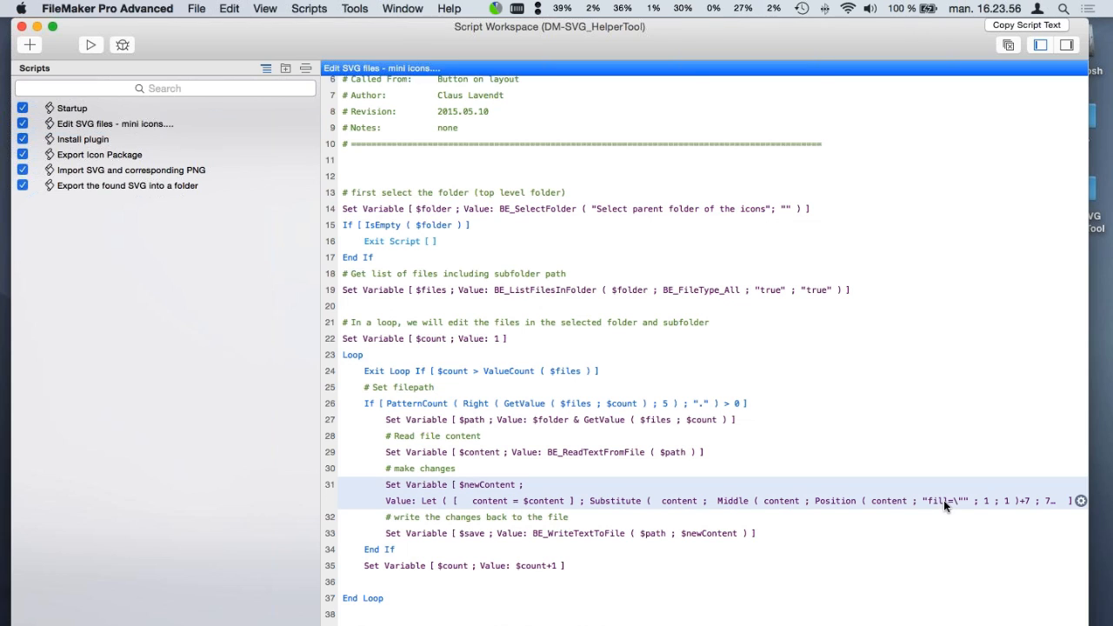
click(1057, 339)
key(super+a)
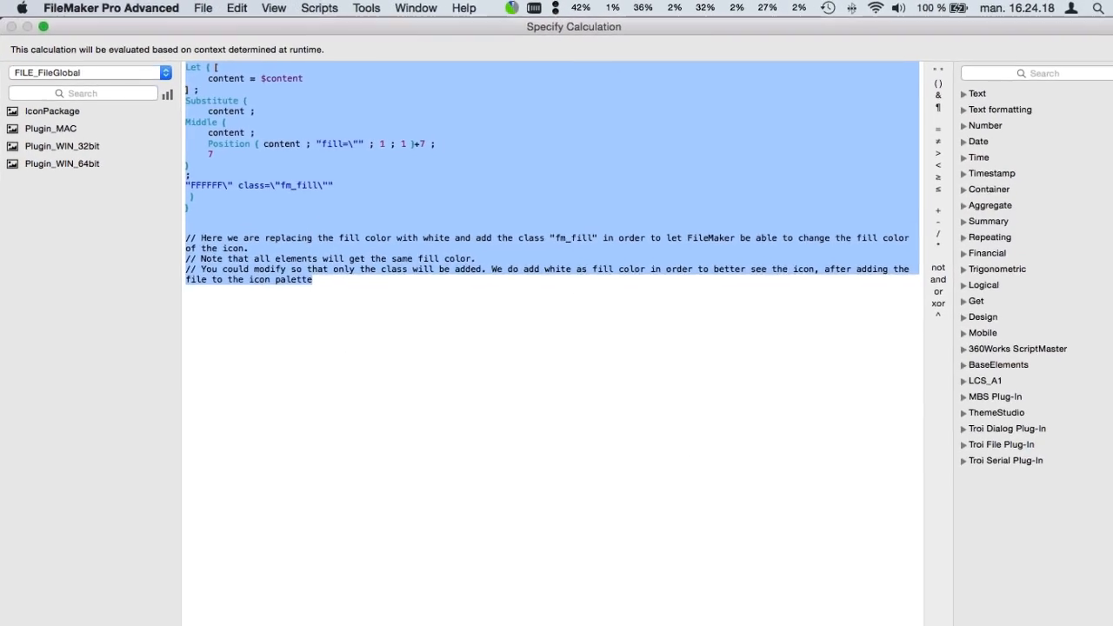
click(1013, 623)
click(994, 399)
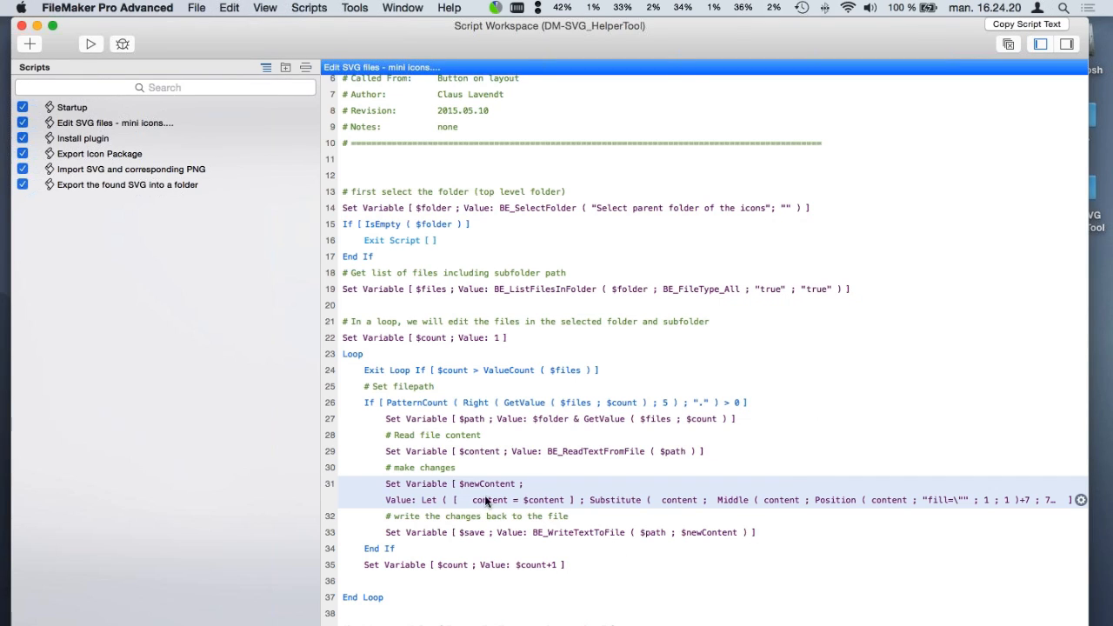
Step: Check the BE_WriteTextToFile step on line 33, and close the script and the Script Workspace
click(457, 532)
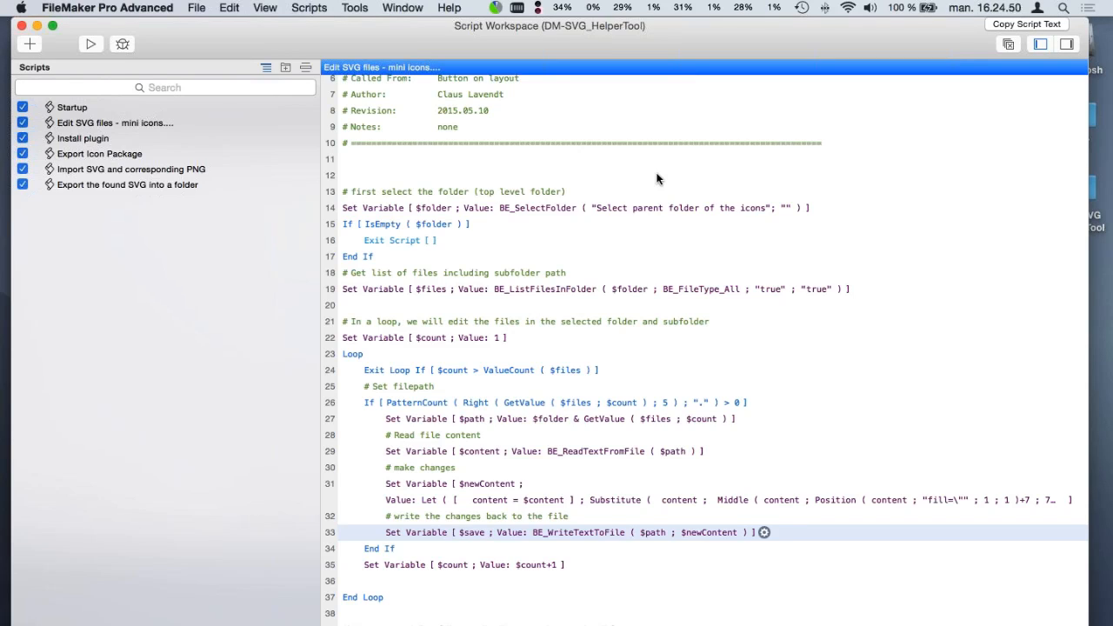
key(super+w)
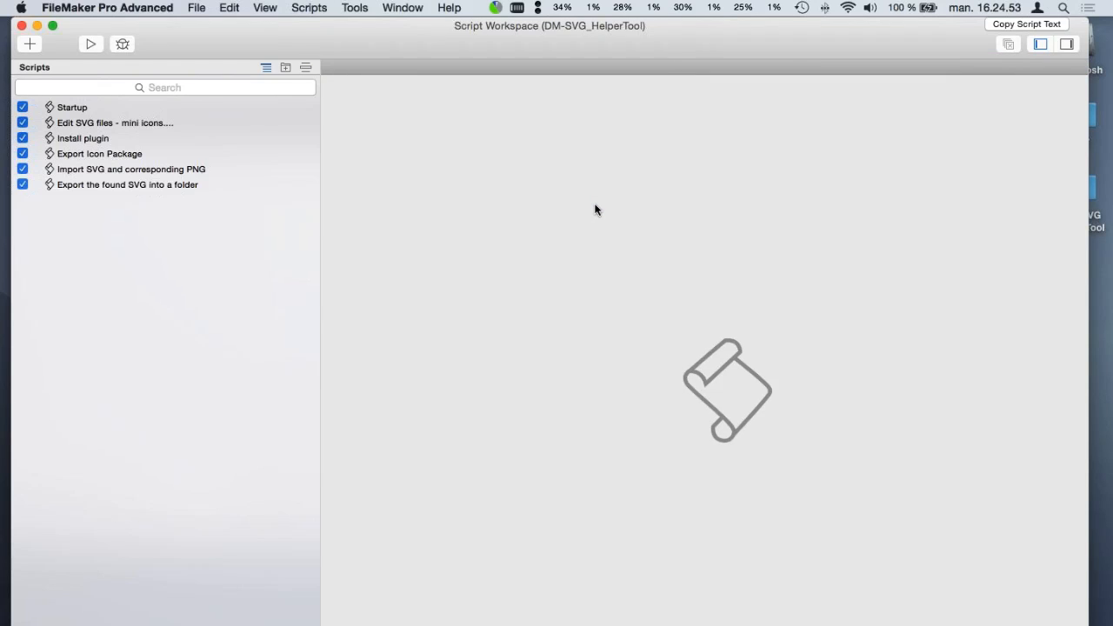
key(super+w)
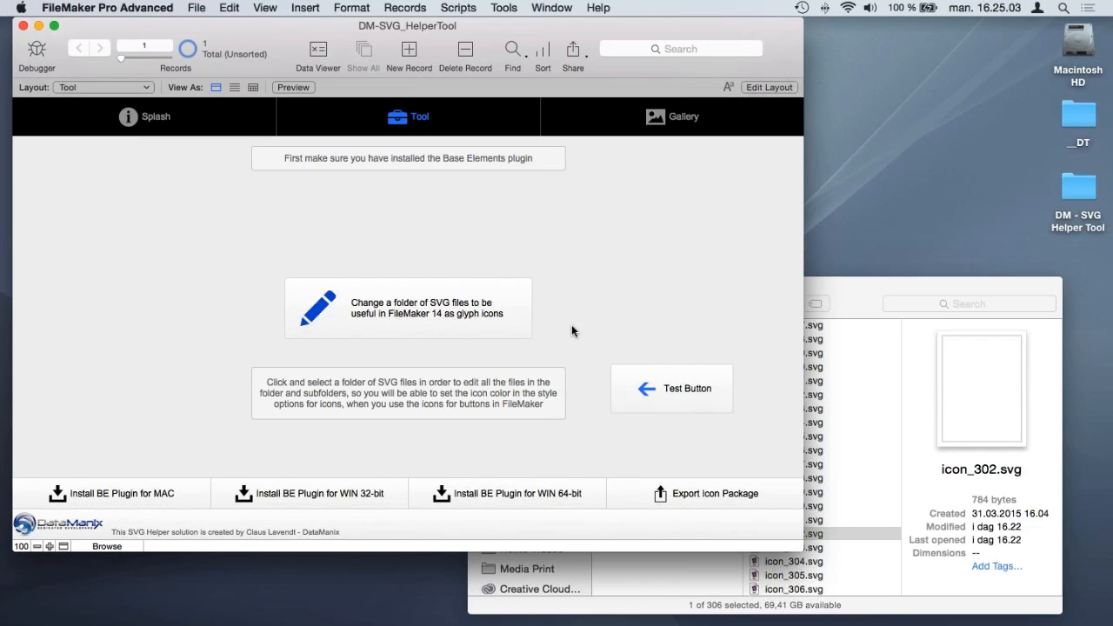
Step: In Layout mode, open the Test Button's setup and add icon_055.svg from the White folder as its icon
key(super+l)
double_click(696, 389)
drag(865, 356, 374, 158)
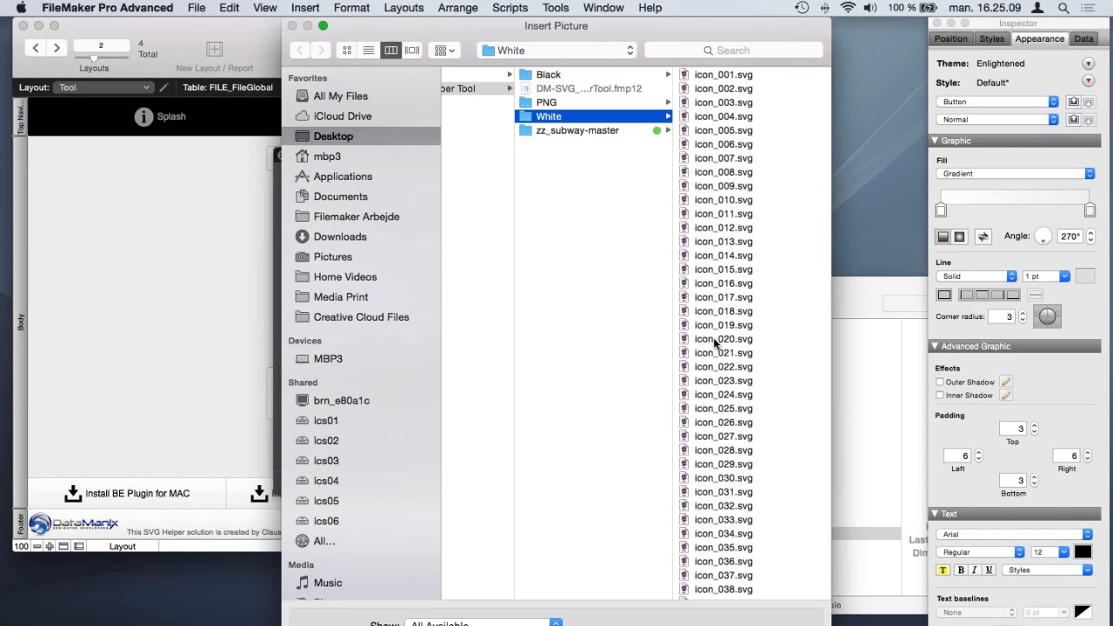
scroll(713, 338, down, 10)
click(731, 407)
key(Return)
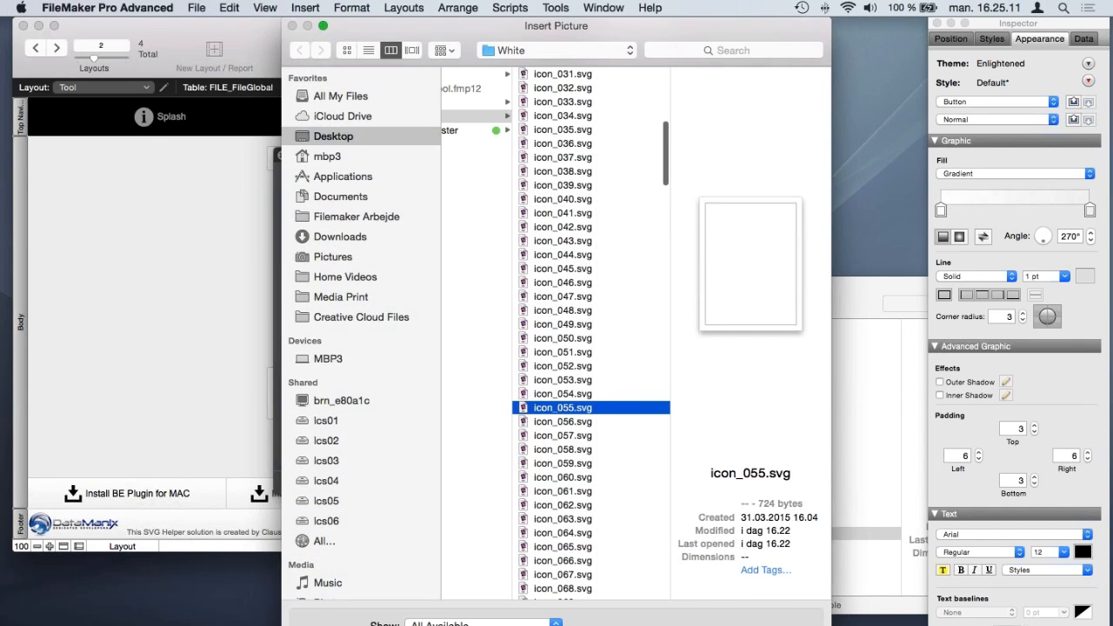
Step: Set the Test Button's icon fill to dark red for the Normal state
click(986, 101)
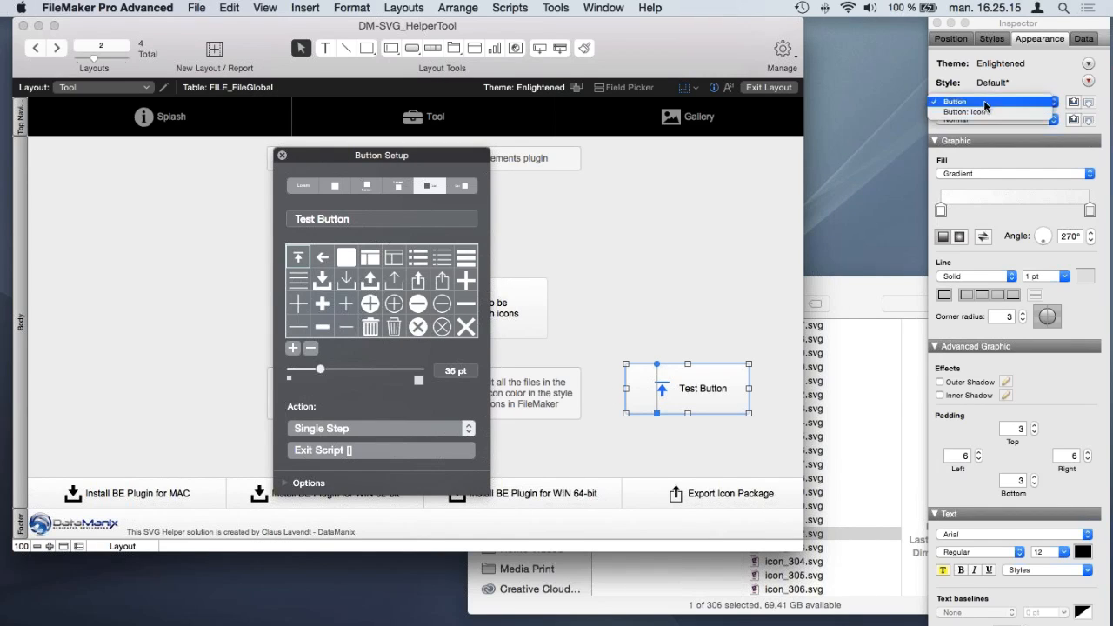
click(986, 111)
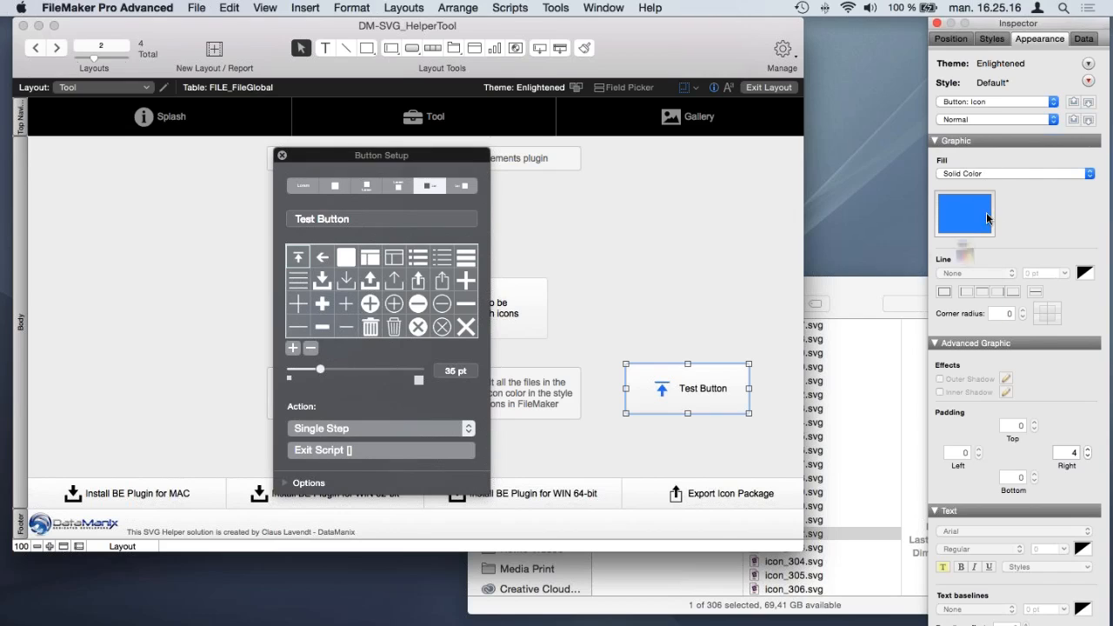
click(978, 217)
click(972, 296)
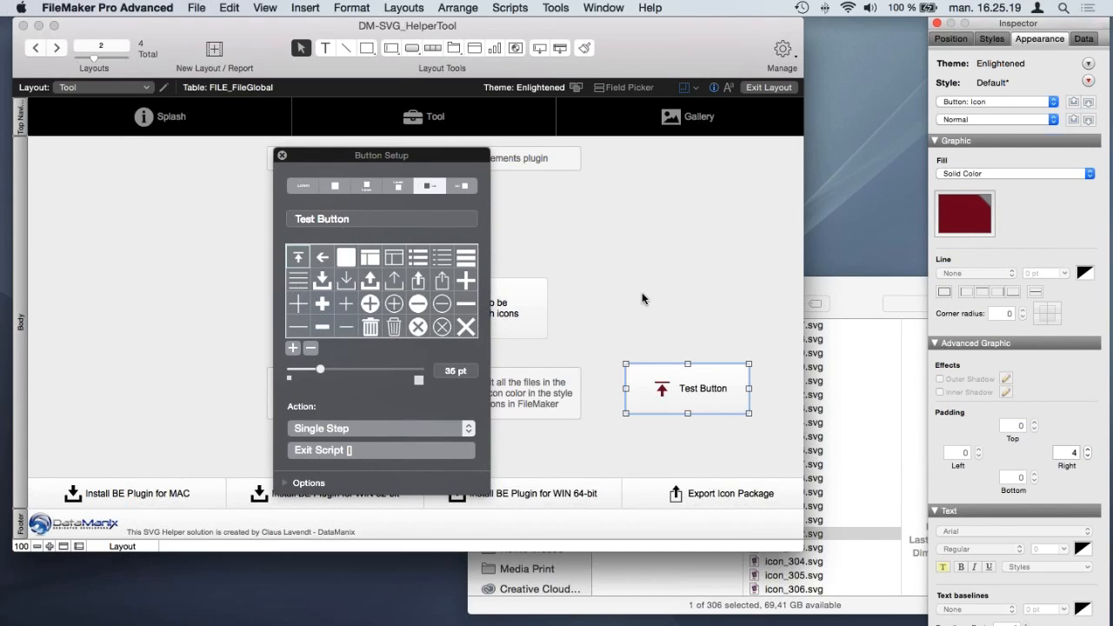
Step: Set the Test Button's icon fill to green for the Hover state
click(1012, 117)
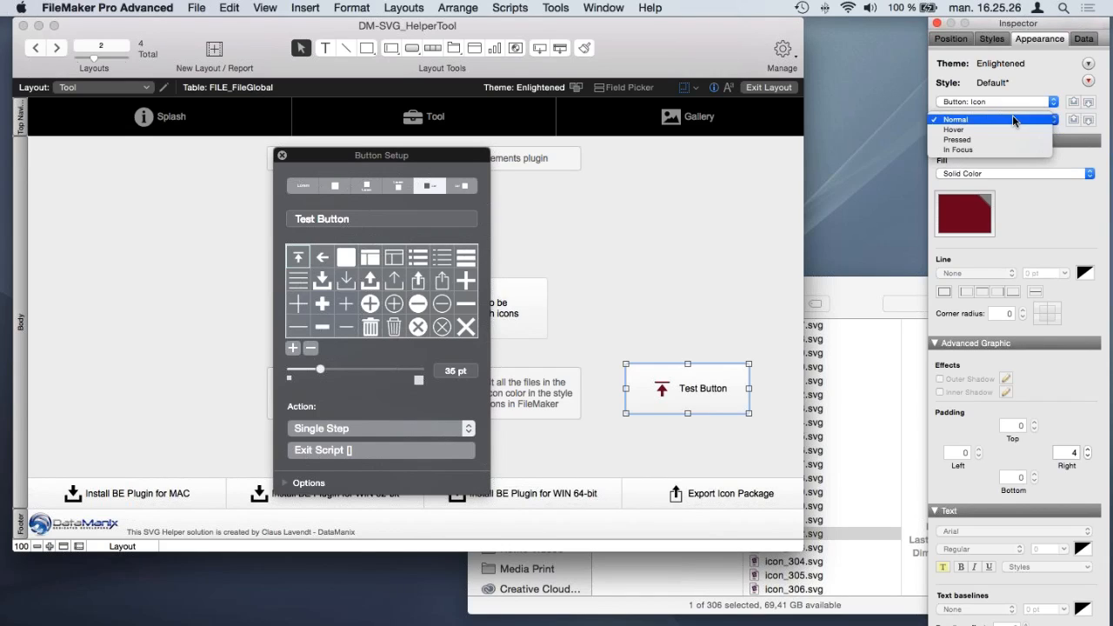
click(1014, 129)
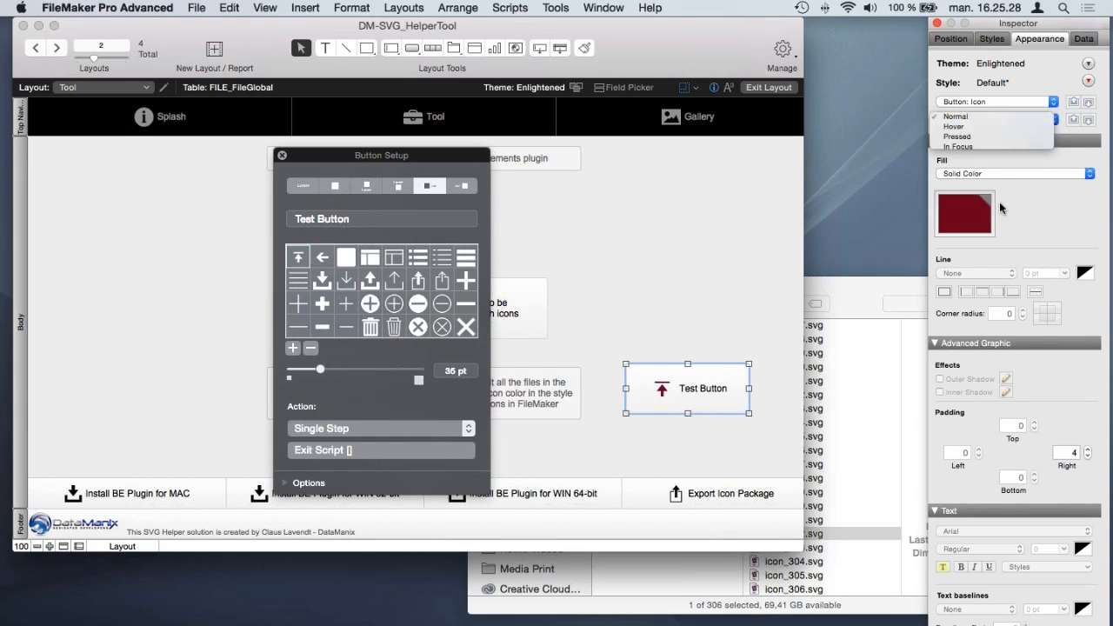
click(973, 217)
click(984, 287)
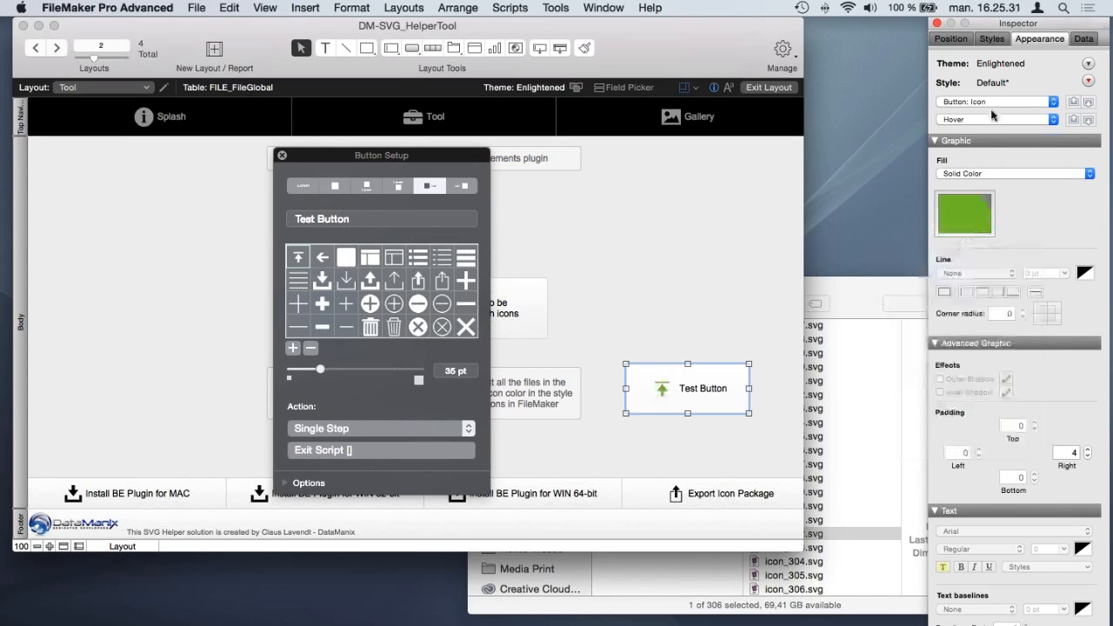
Step: Set the Test Button's icon fill to orange for the Pressed state
click(981, 122)
click(985, 130)
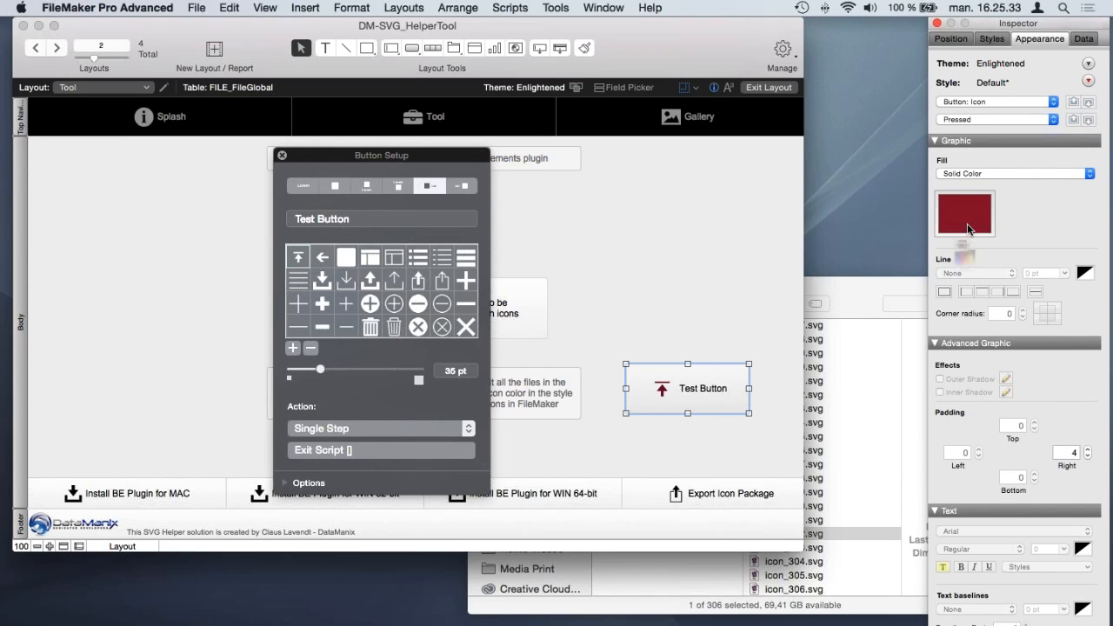
click(964, 213)
click(991, 281)
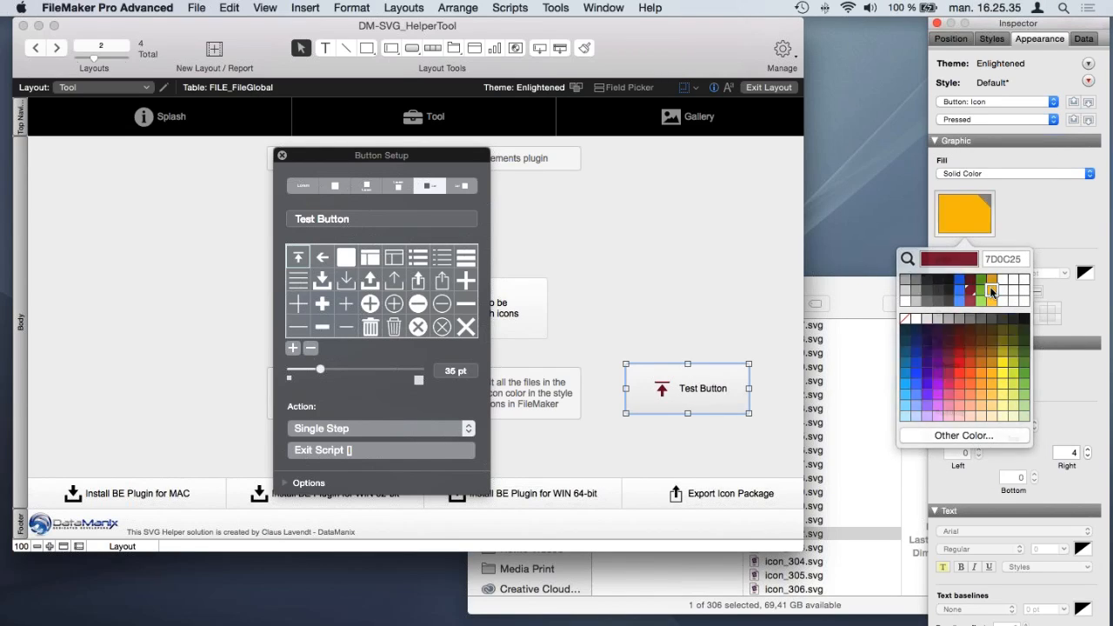
Step: Return to Browse mode and test the Test Button's hover and pressed icon colors
click(737, 293)
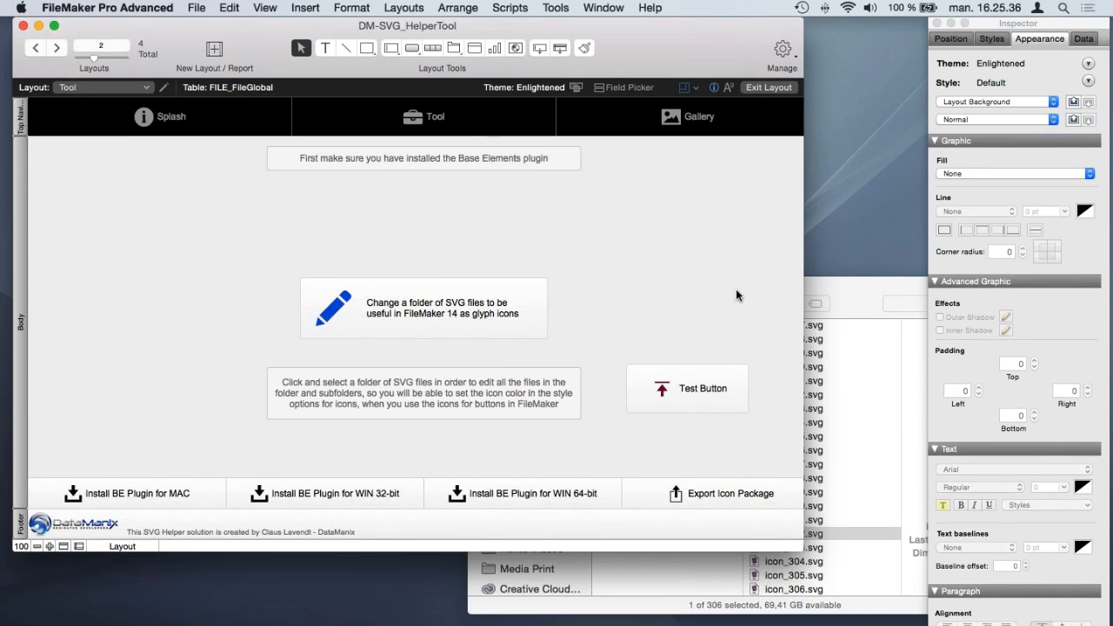
key(super+b)
click(665, 396)
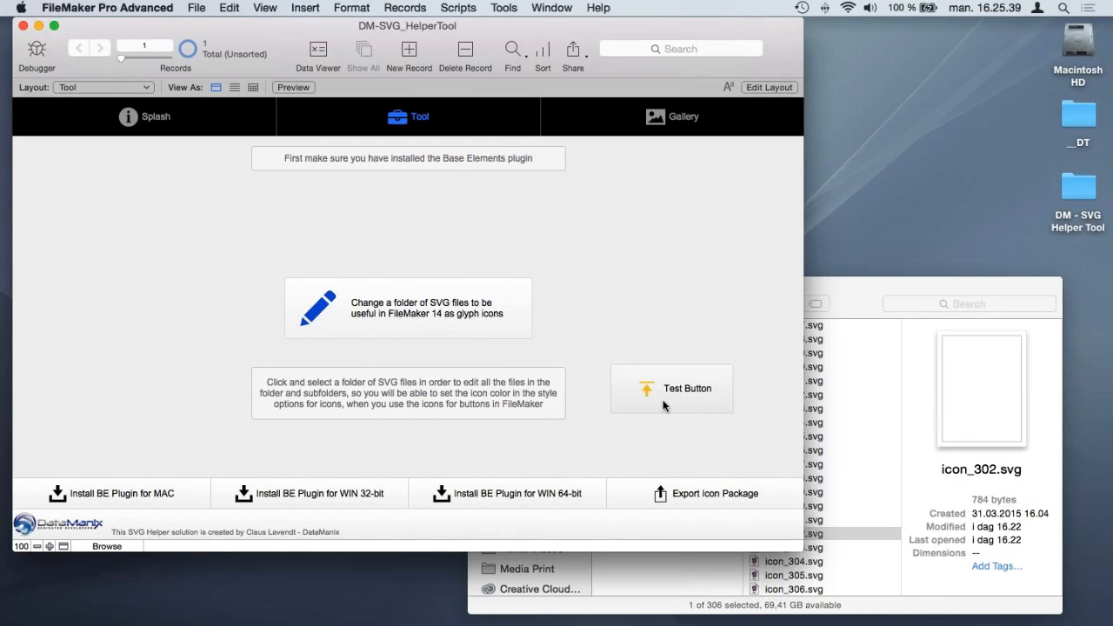
click(678, 383)
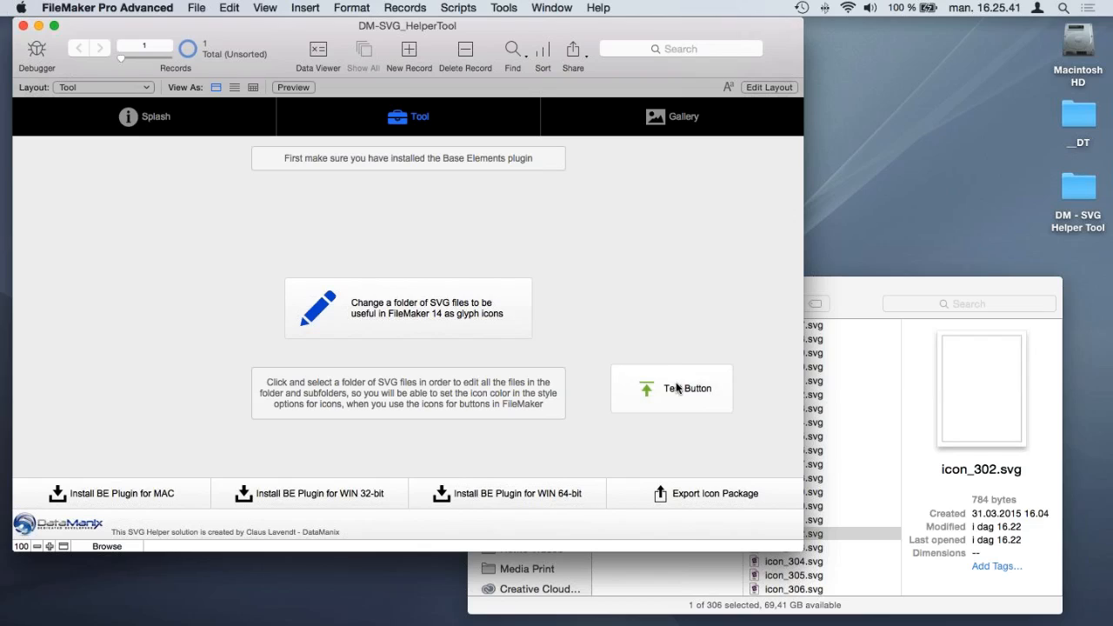
click(677, 383)
click(661, 391)
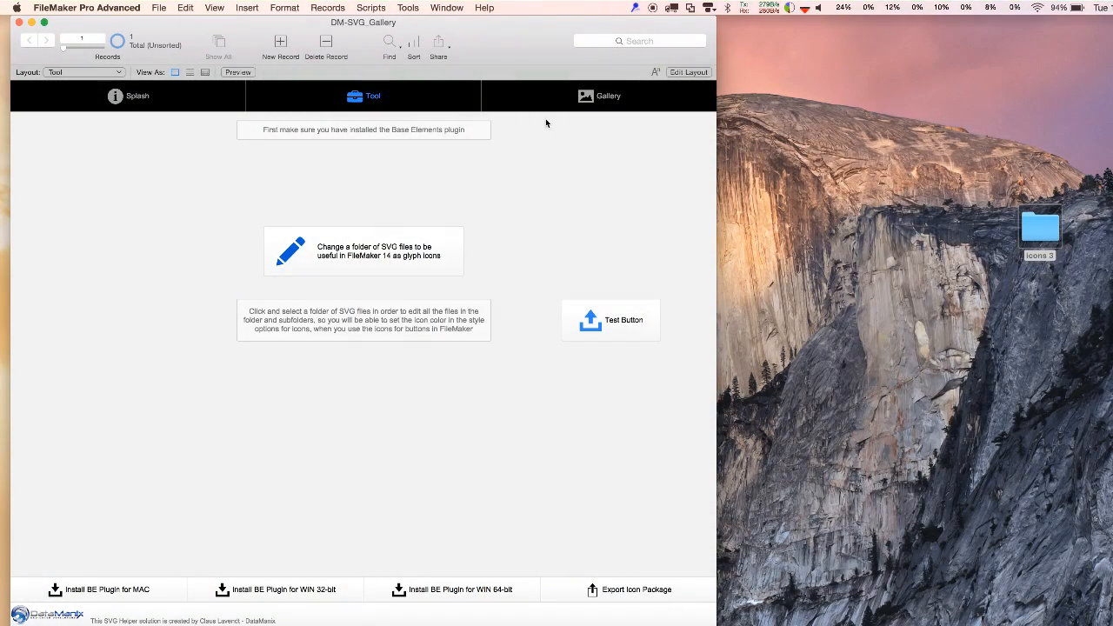
Step: In the DM-SVG_Gallery file's Gallery, import the icons from the SVG folder inside icons 3 and dismiss the completion message
click(557, 98)
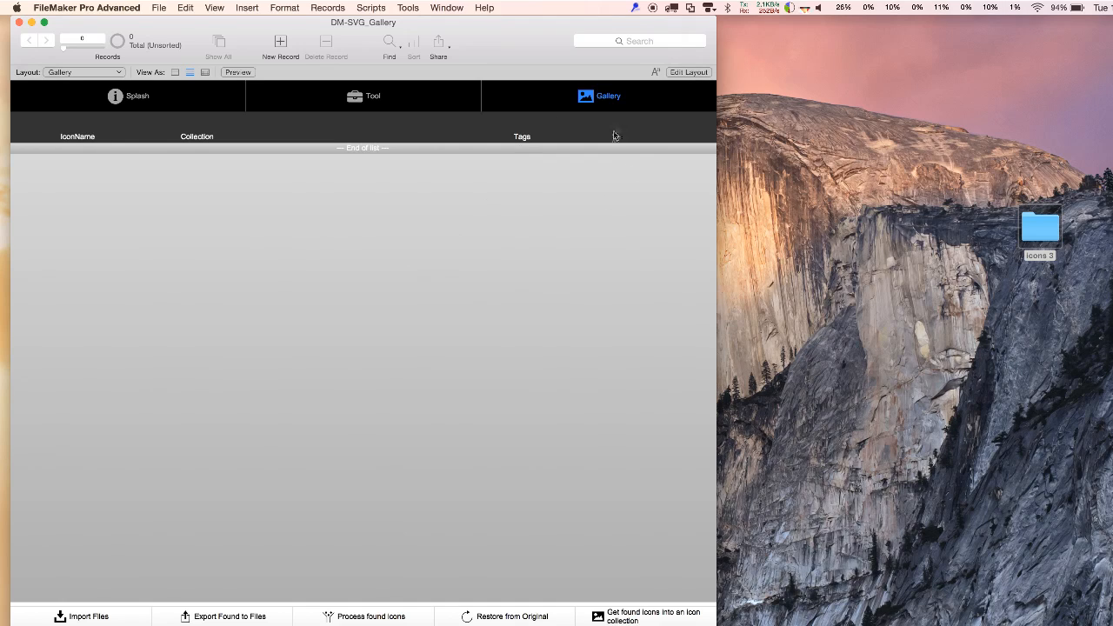
click(90, 616)
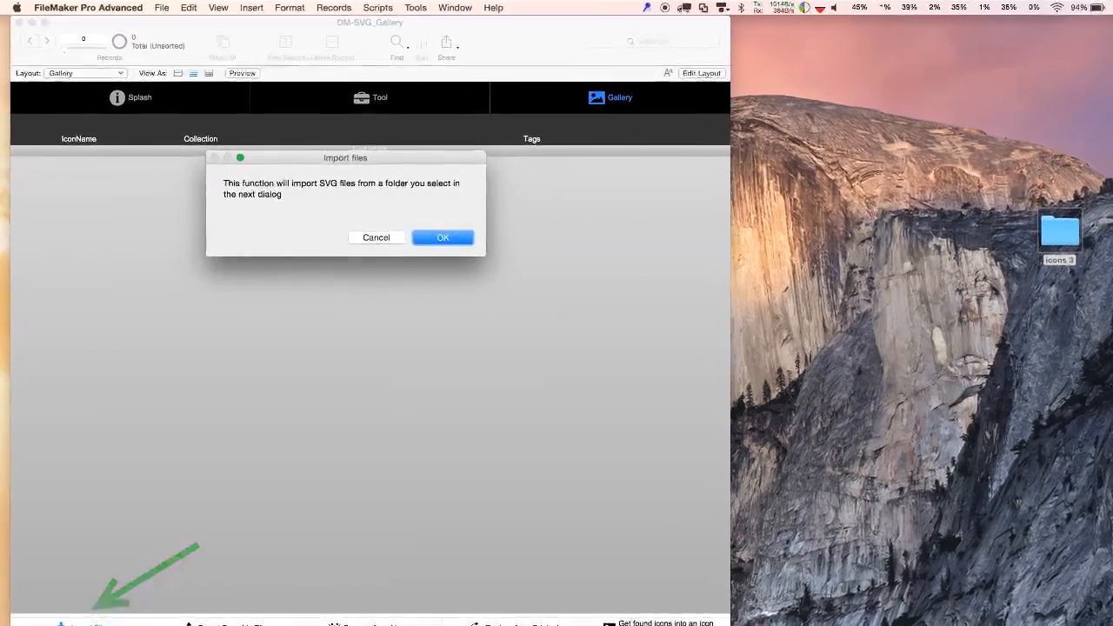
key(Return)
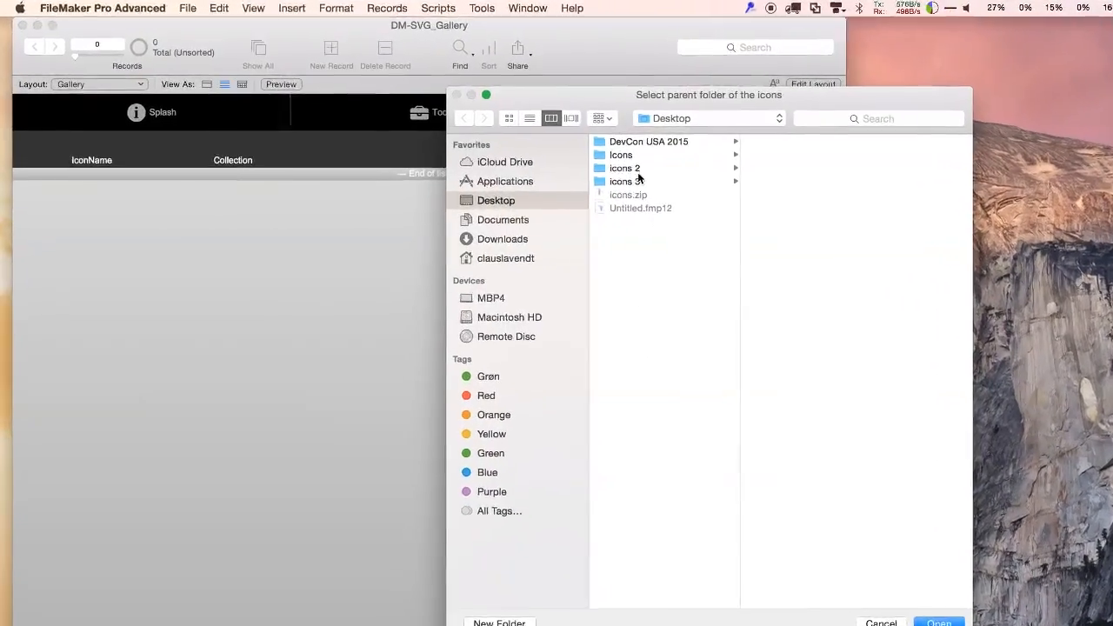
click(580, 169)
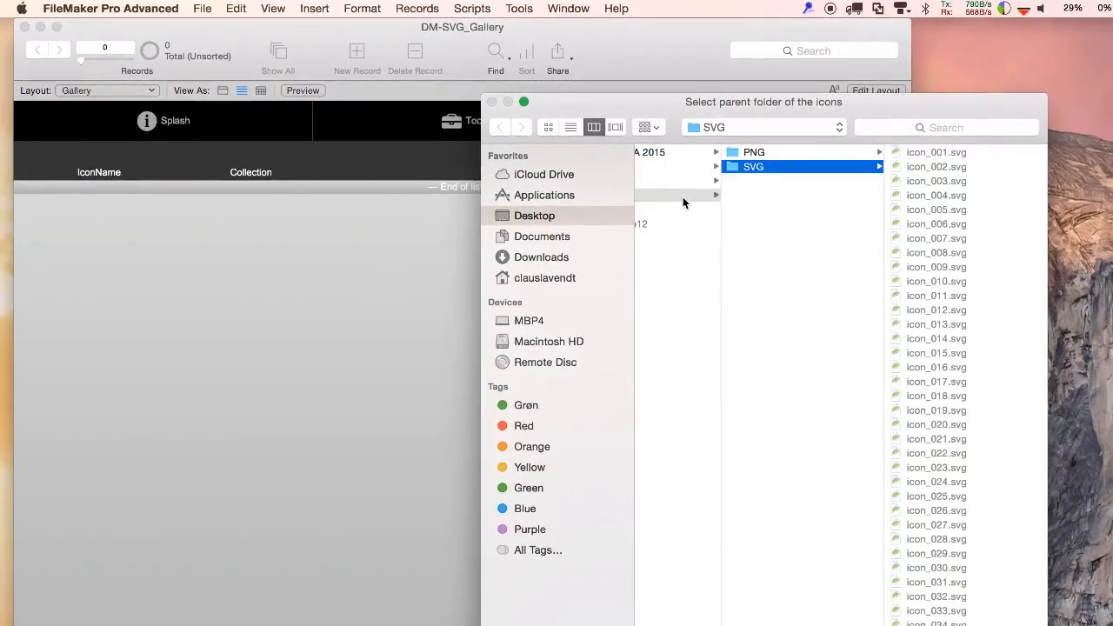
key(Return)
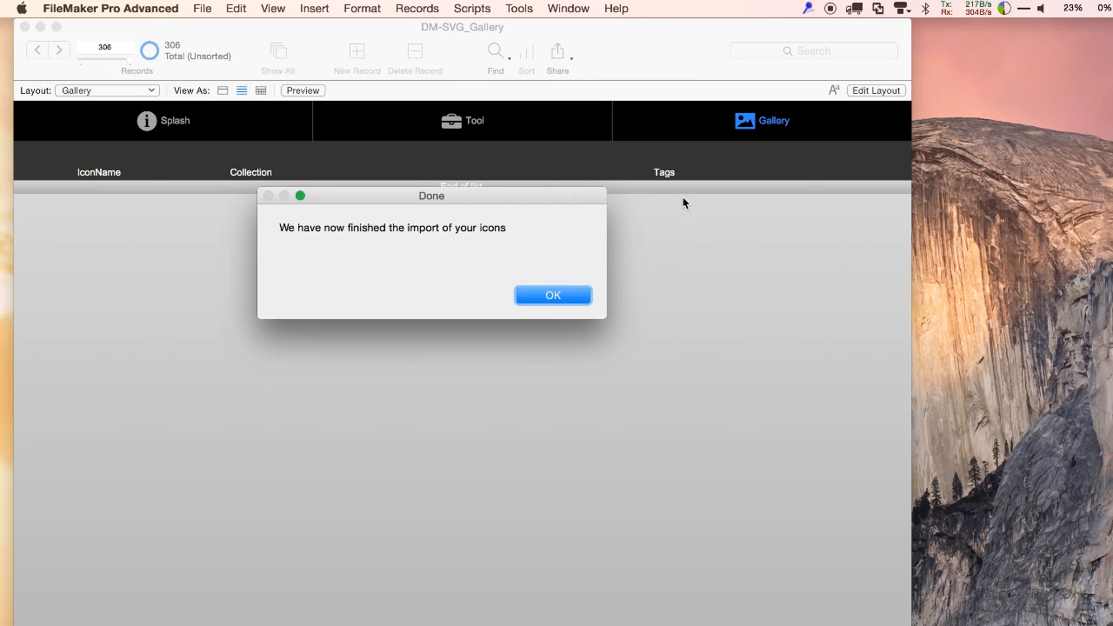
key(Return)
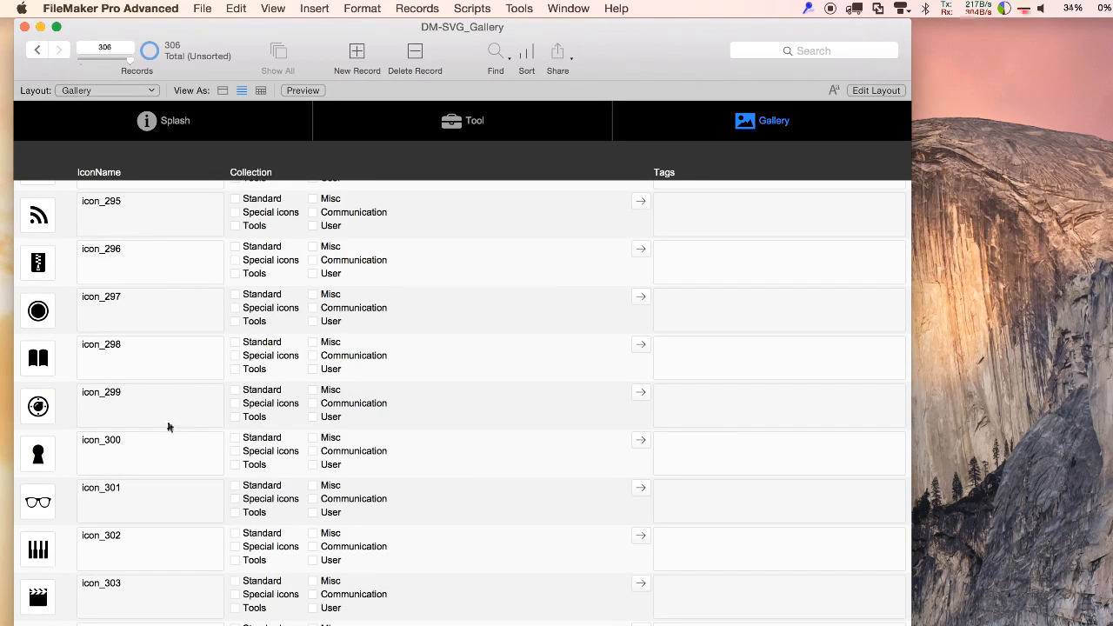
Step: Open the SVG code of icon_299 and add class="fm_fill" to the path element in the SVG that will be used
click(48, 421)
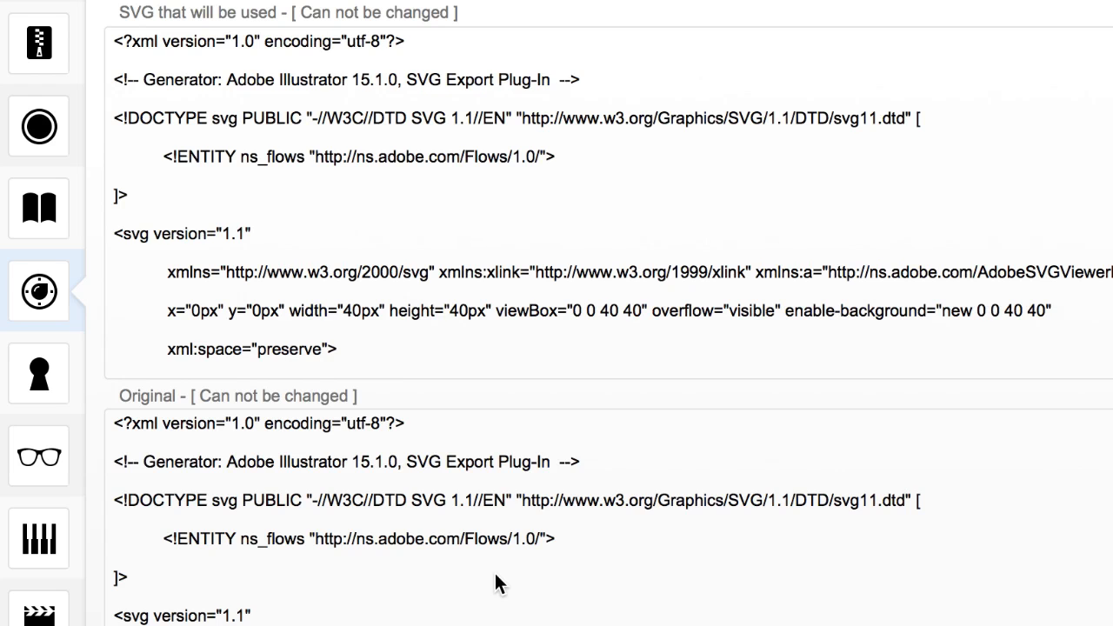
click(416, 330)
scroll(416, 331, down, 5)
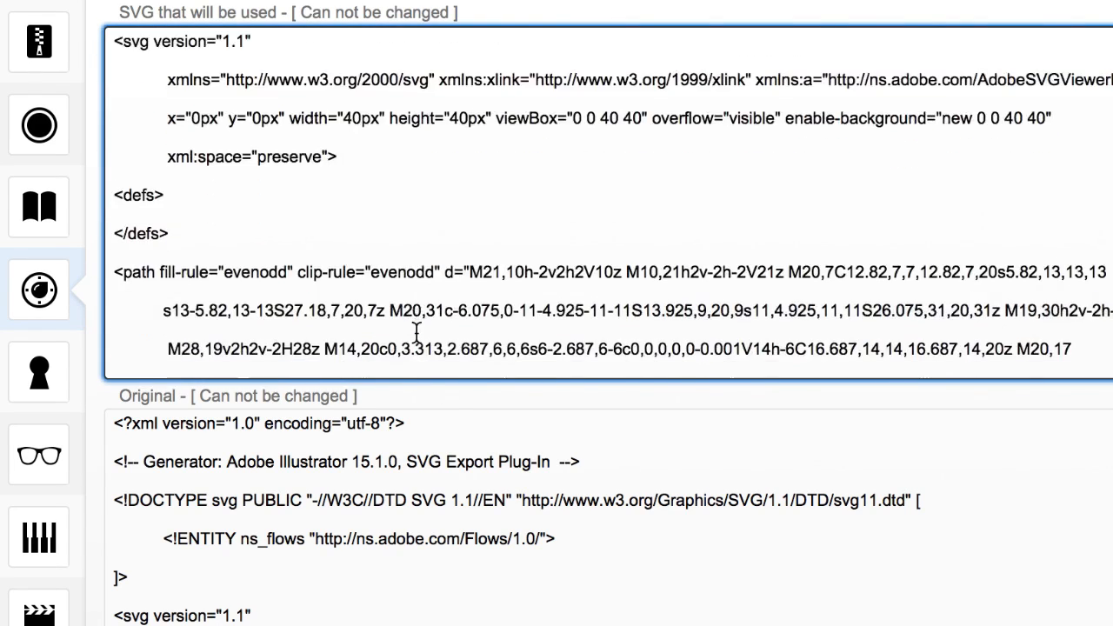
scroll(417, 330, down, 1)
scroll(415, 330, down, 1)
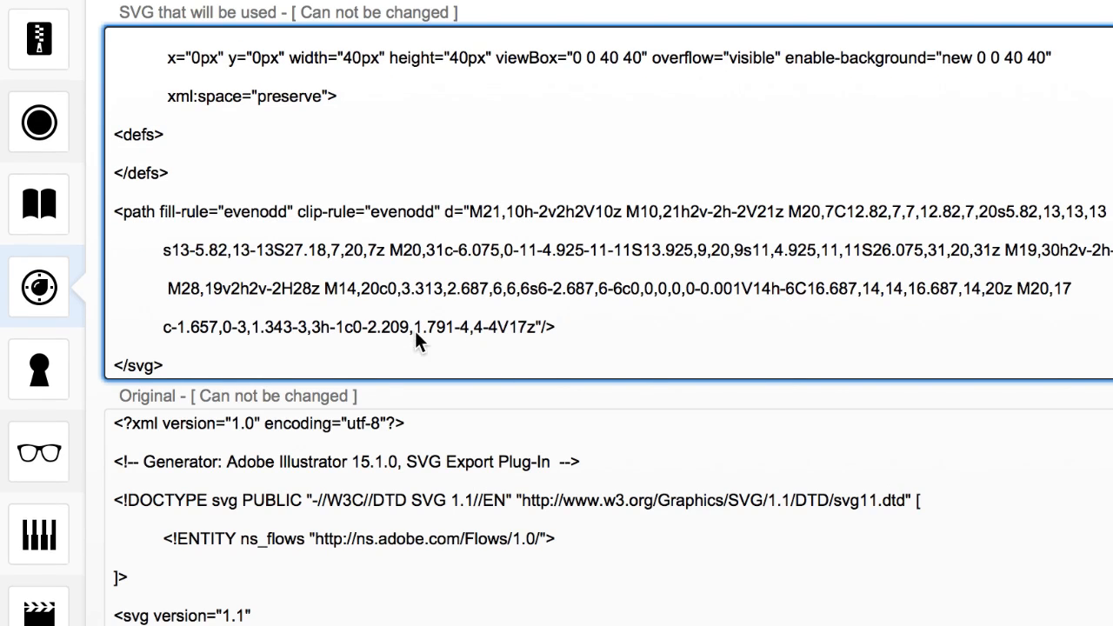
click(149, 215)
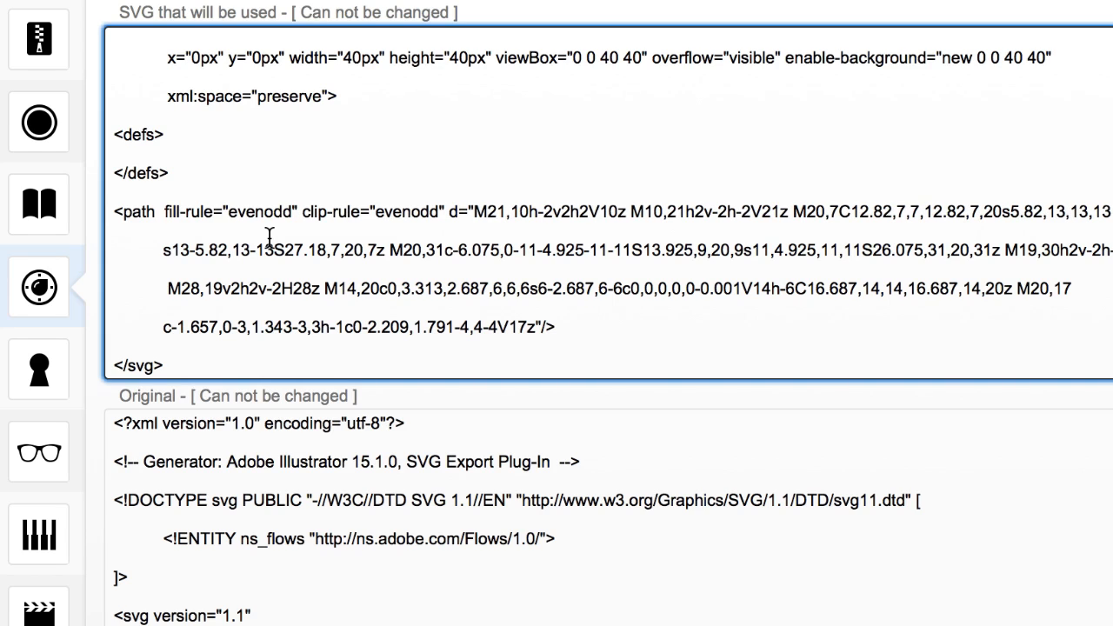
text(clas)
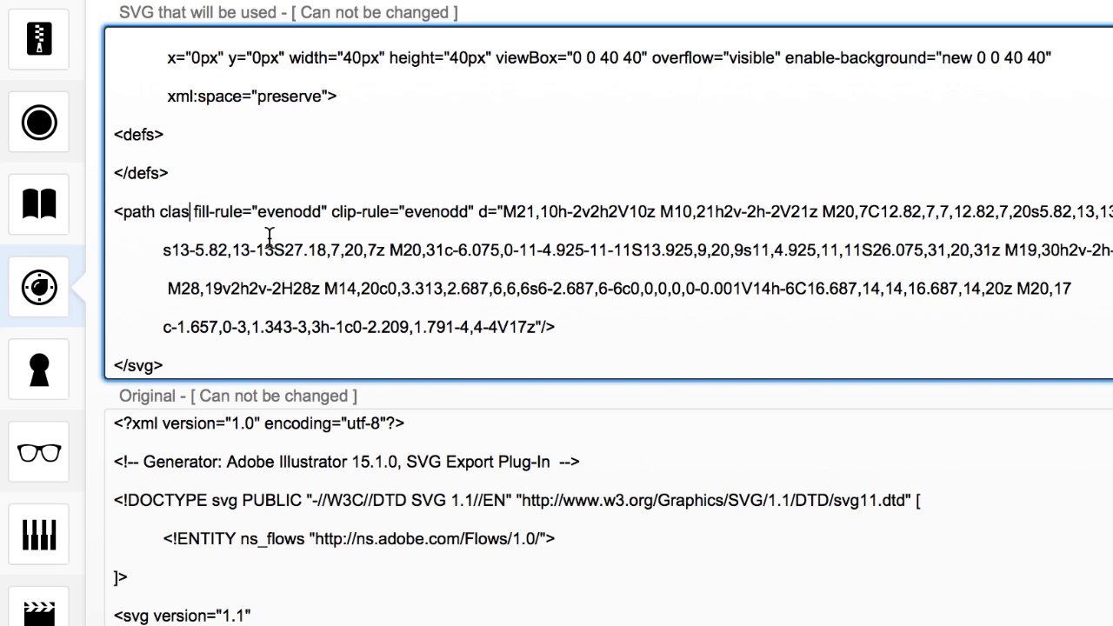
text(s=)
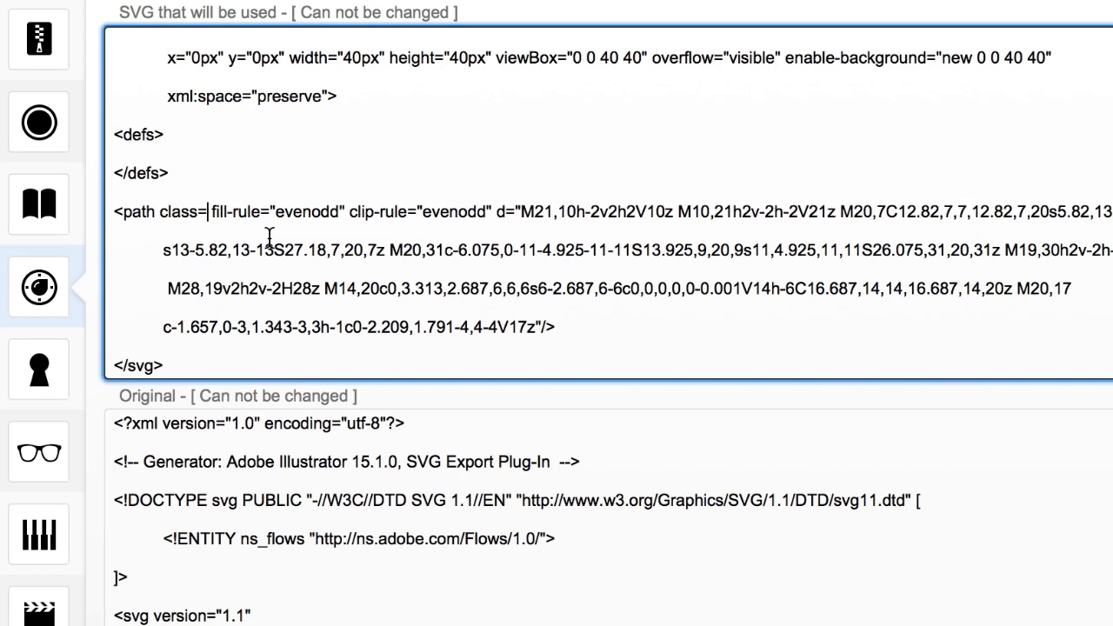
text("fm_fill)
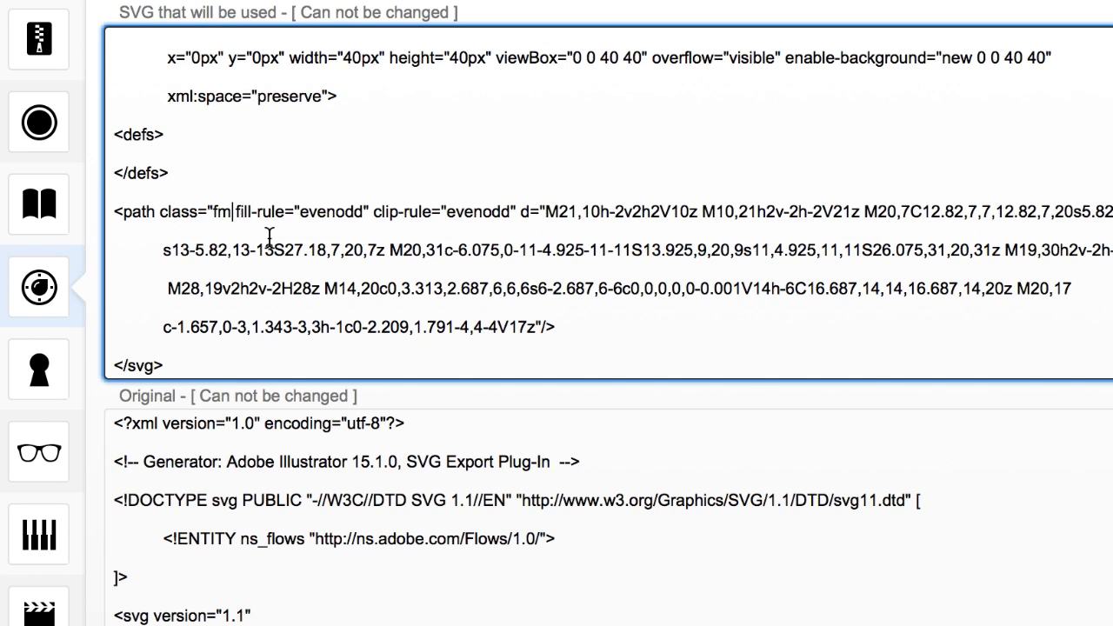
text(")
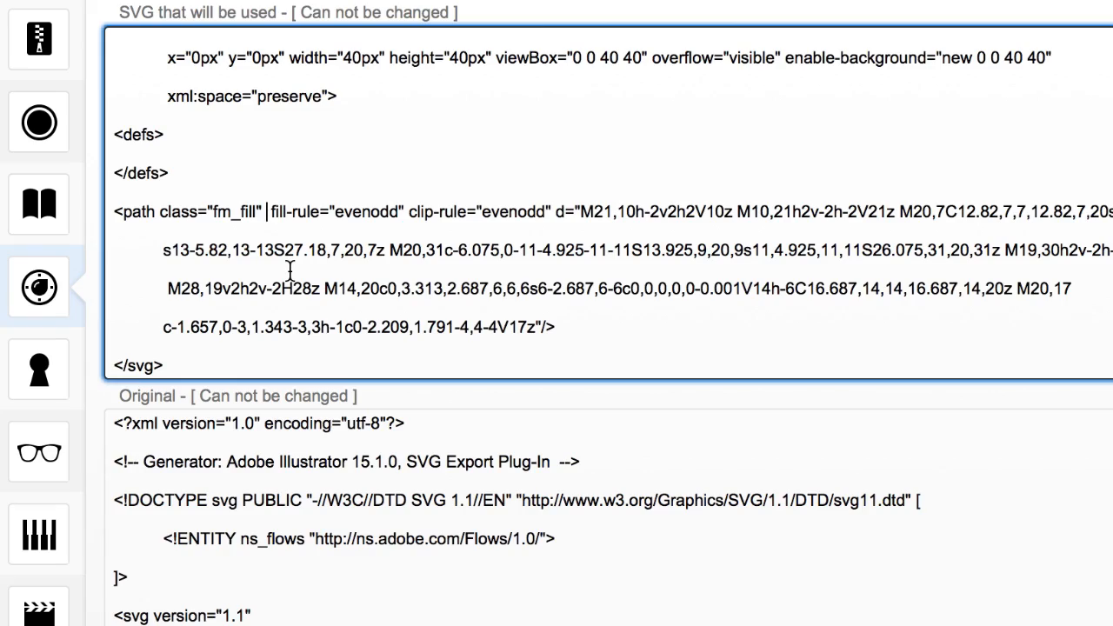
Step: Remove class="fm_fill" from the path element in the SVG that will be used for icon_299 and close the code view
key(BackSpace)
key(BackSpace)
key(BackSpace)
key(BackSpace)
key(BackSpace)
key(BackSpace)
key(BackSpace)
key(BackSpace)
key(BackSpace)
key(BackSpace)
key(BackSpace)
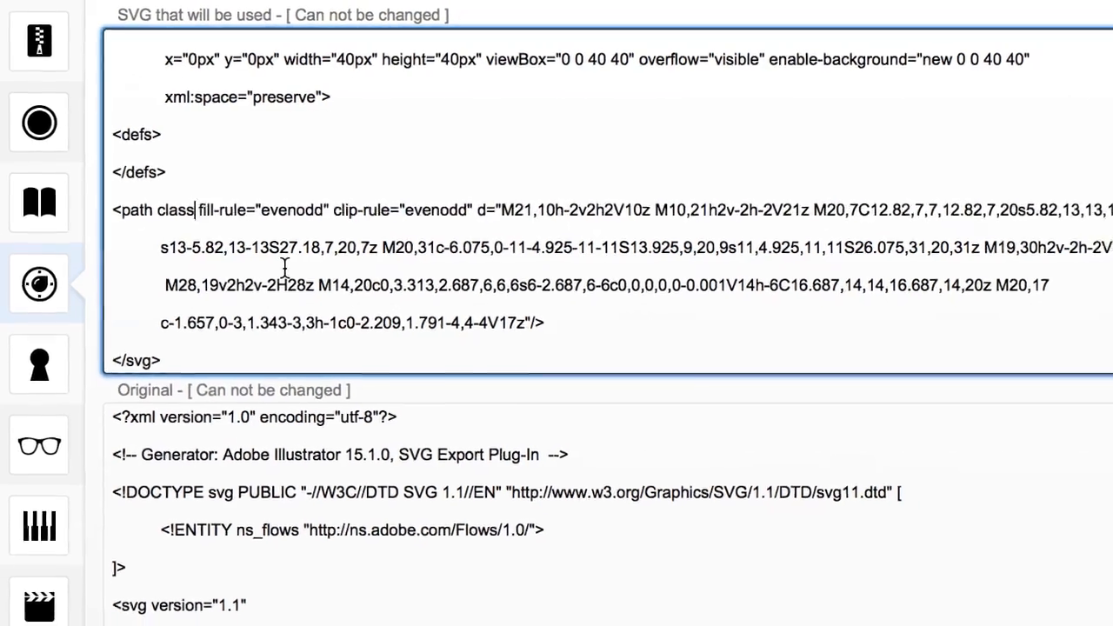
key(BackSpace)
key(BackSpace)
key(BackSpace)
key(BackSpace)
key(BackSpace)
key(BackSpace)
click(185, 2)
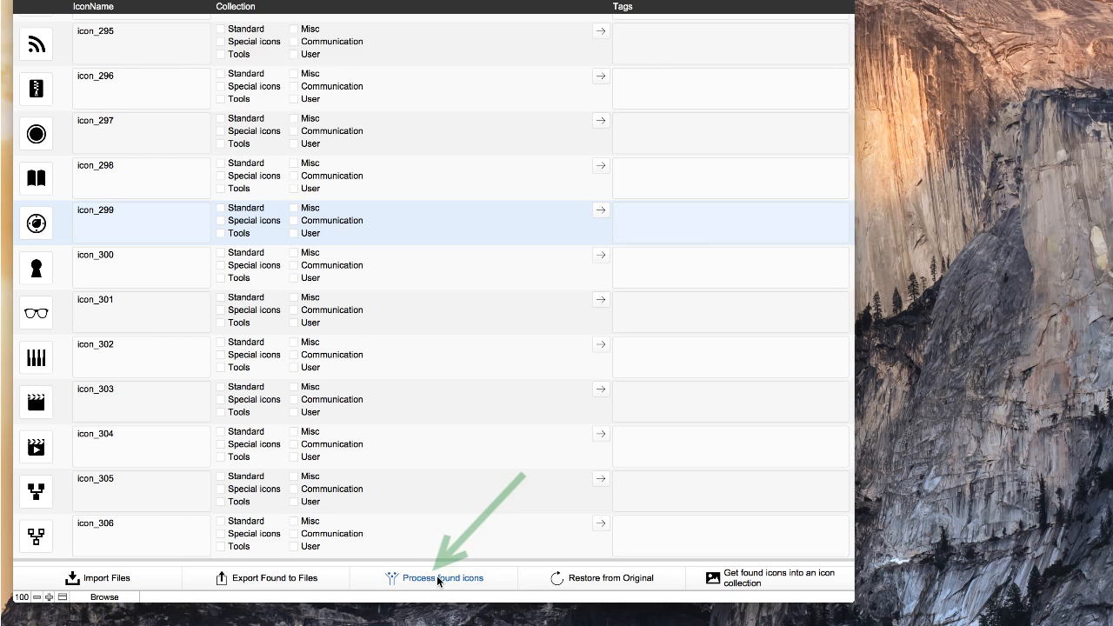
Step: Process all found icons to add the FileMaker color control tag and dismiss the completion message
click(461, 601)
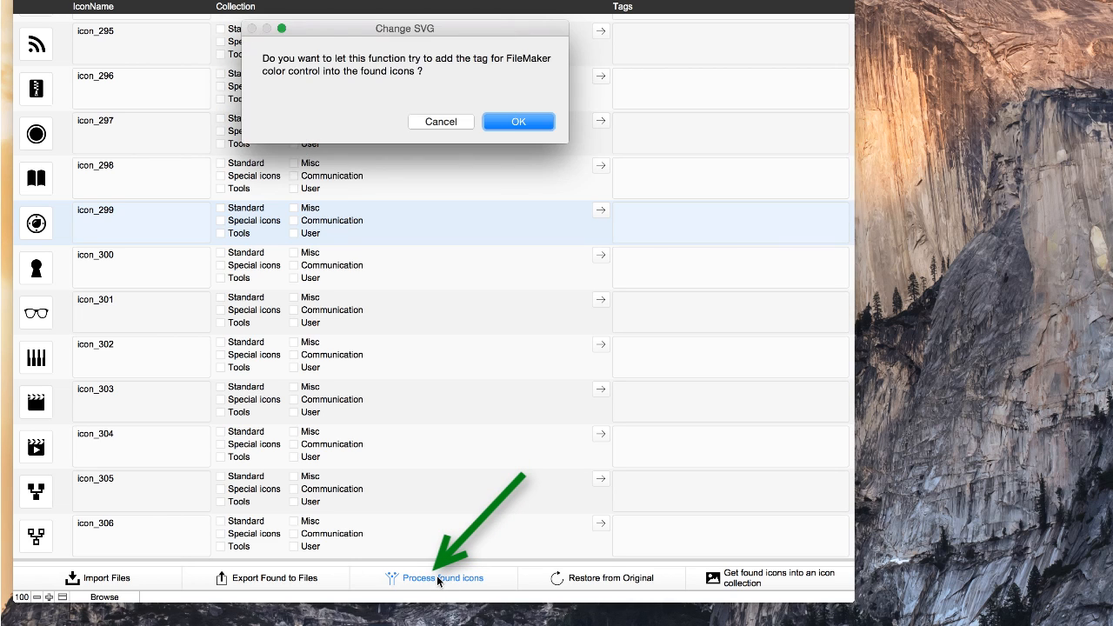
key(Return)
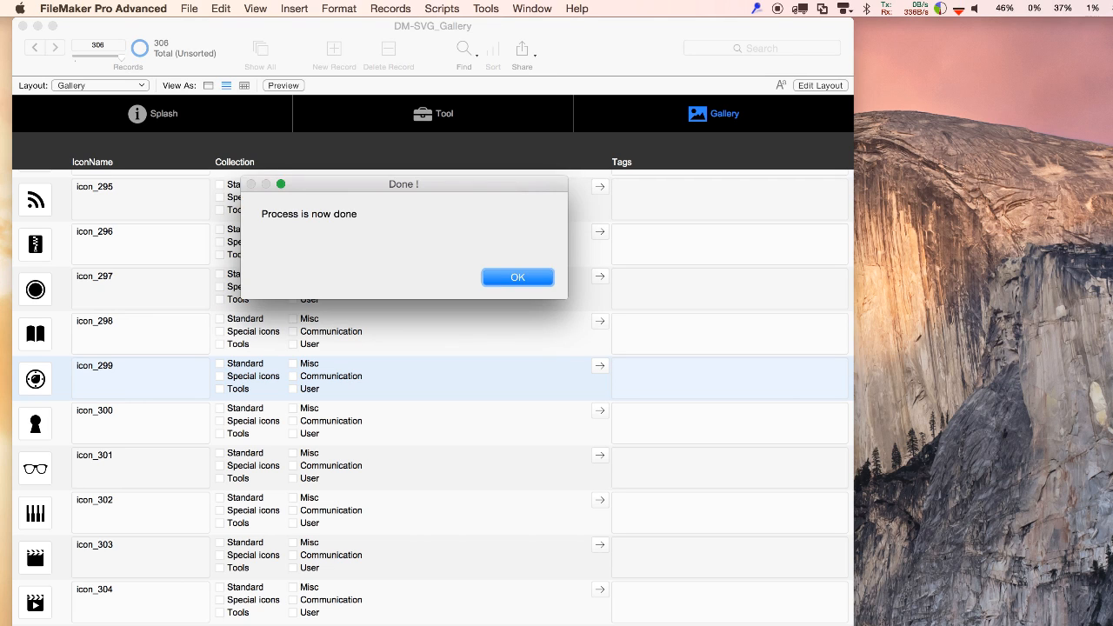
key(Return)
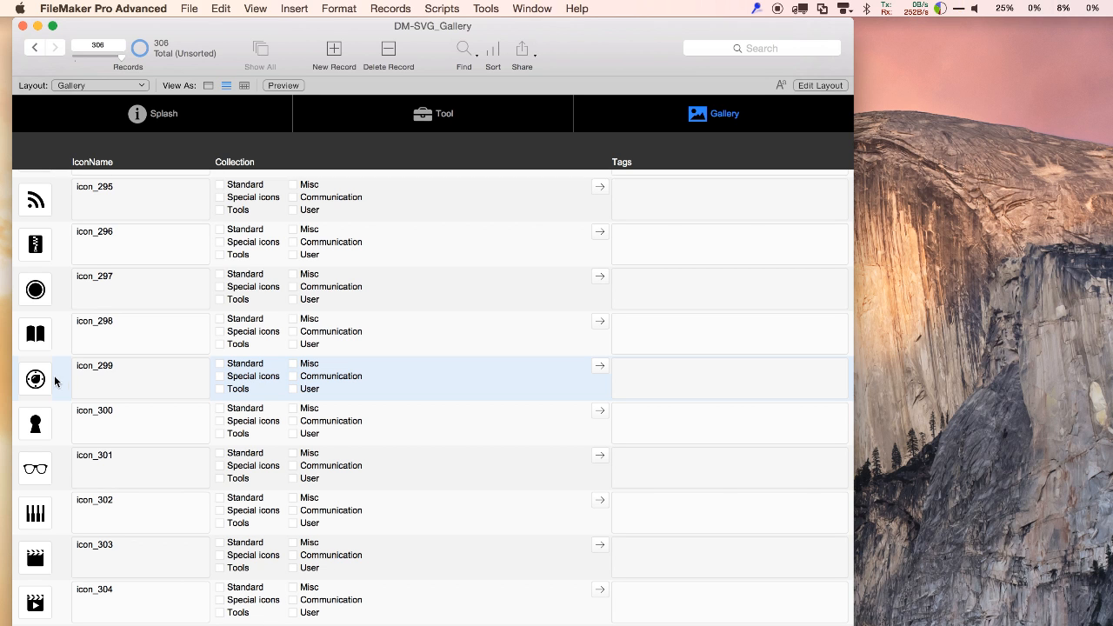
Step: Open icon_299 and review its processed SVG code for the color control tag
click(33, 382)
click(171, 391)
scroll(172, 394, down, 5)
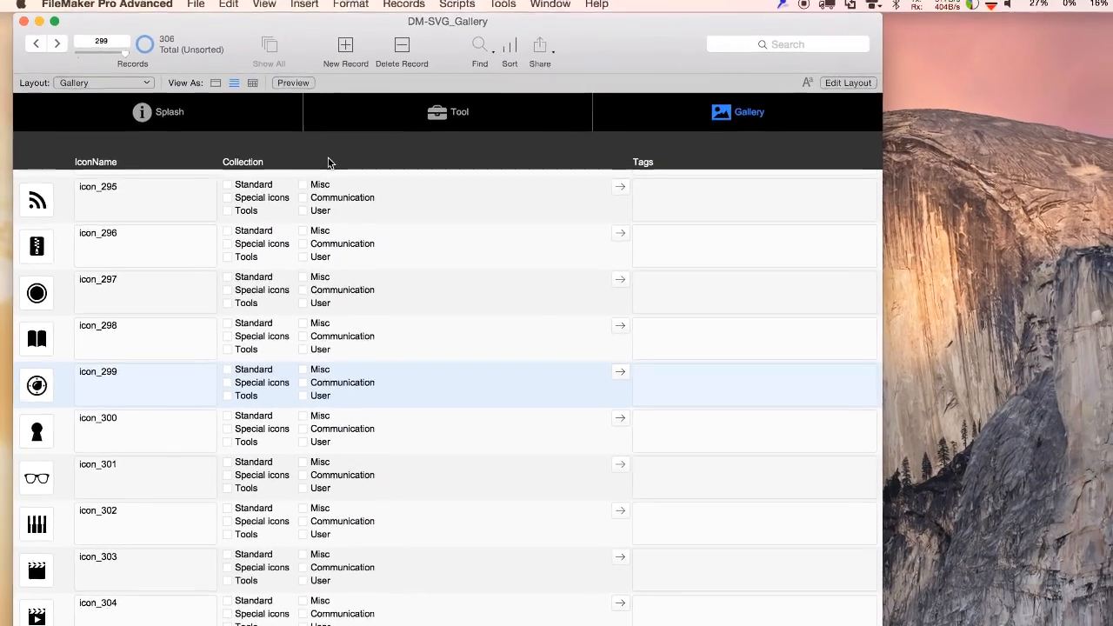
Step: Omit icon_299 through icon_303 from the found set
key(super+t)
key(super+t)
key(super+t)
key(super+t)
key(super+t)
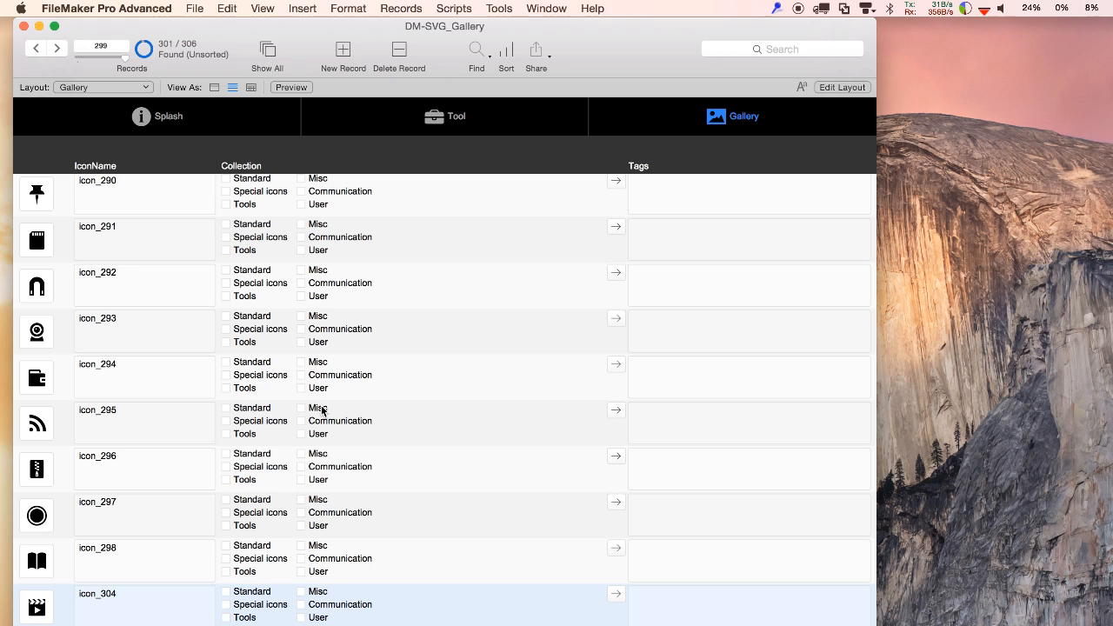
Step: Starting at icon_294, omit the remaining records to the end of the list and continue omitting back to icon_274
click(673, 374)
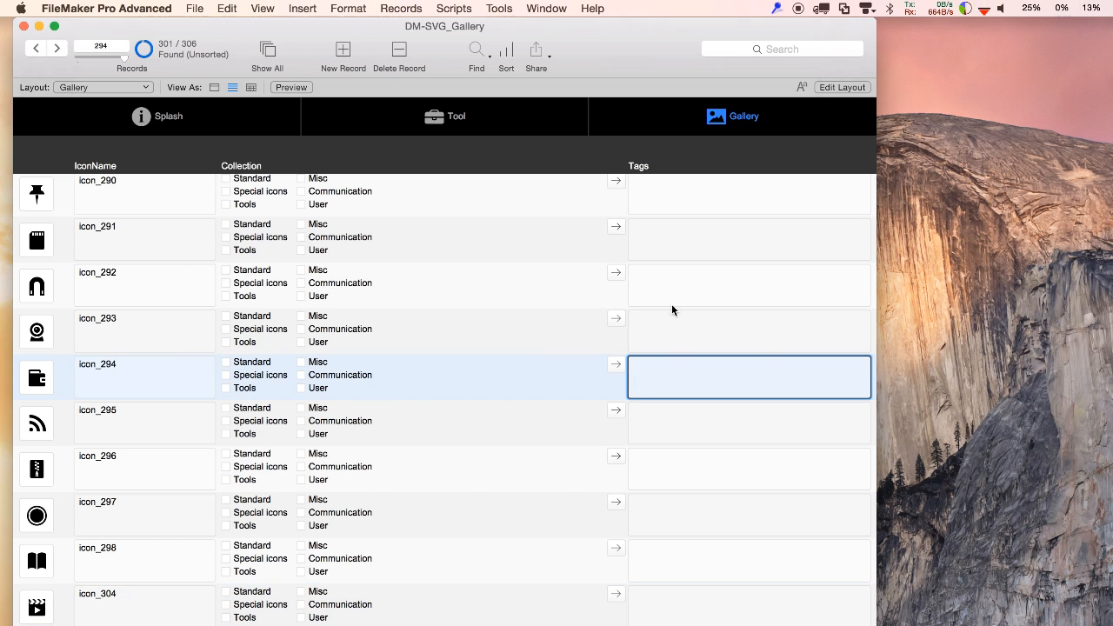
click(573, 164)
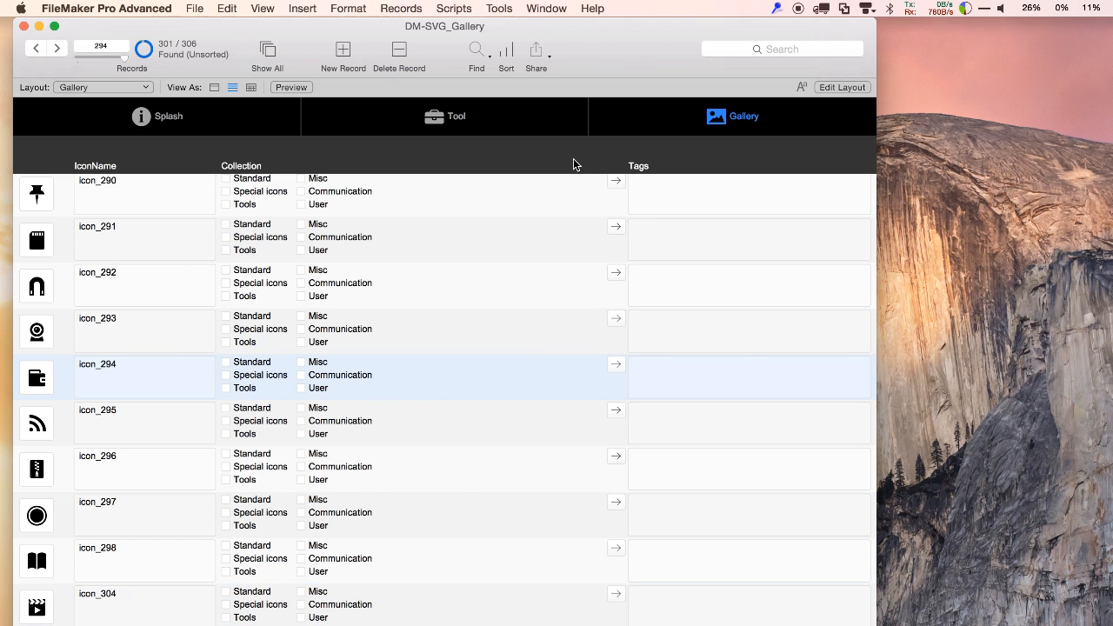
key(super+t)
key(super+t)
key(super+t)
key(super+t)
key(super+t)
key(super+t)
key(super+t)
key(super+t)
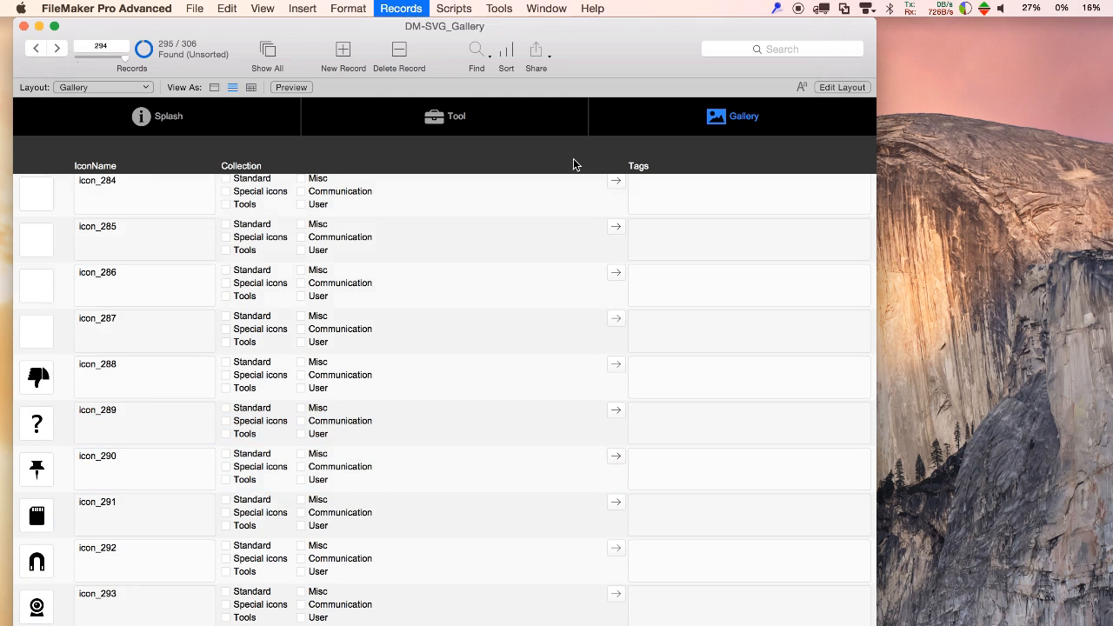
key(super+t)
key(super+t)
key(super+t)
key(super+t)
key(super+t)
key(super+t)
key(super+t)
key(super+t)
key(super+t)
key(super+t)
key(super+t)
key(super+t)
key(super+t)
key(super+t)
key(super+t)
key(super+t)
key(super+t)
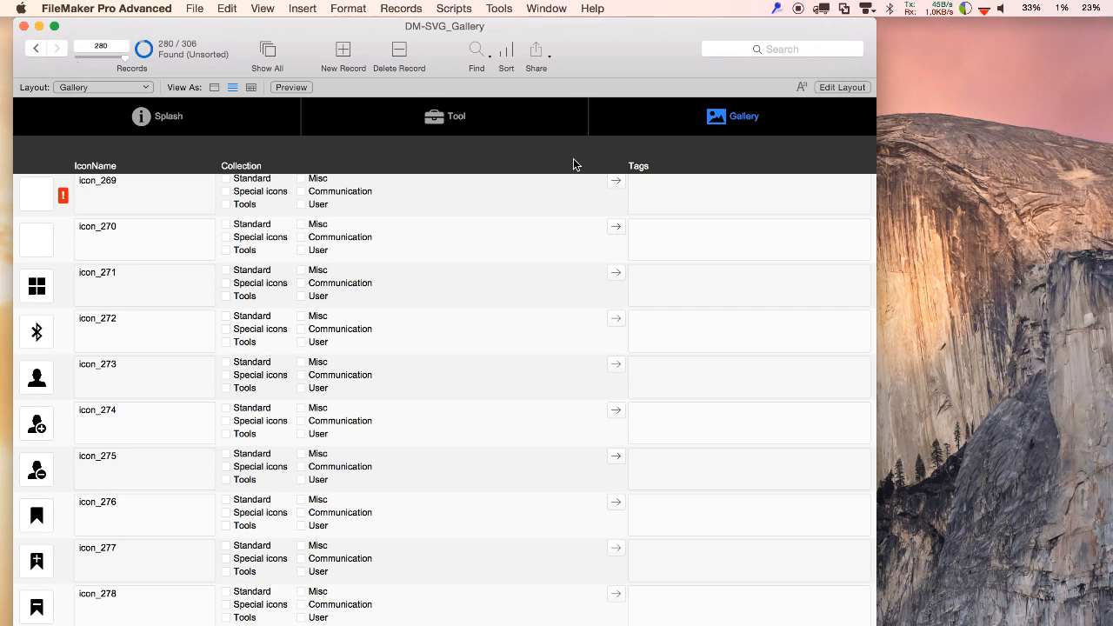
key(super+t)
key(super+t)
key(super+t)
Step: Show only the omitted icon records and look through them
click(401, 8)
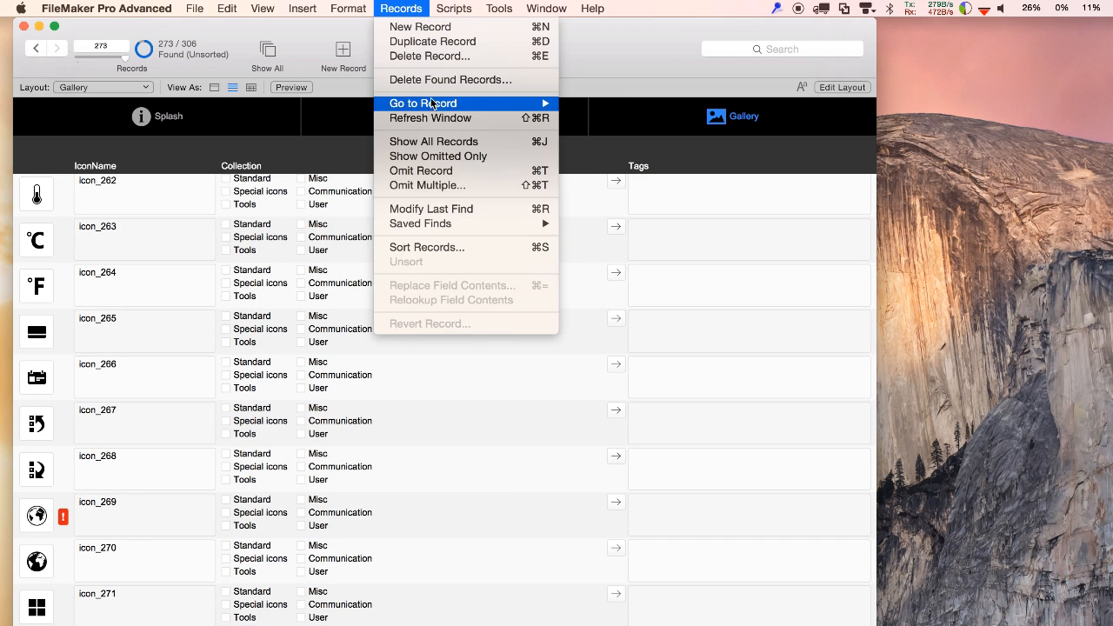
click(429, 156)
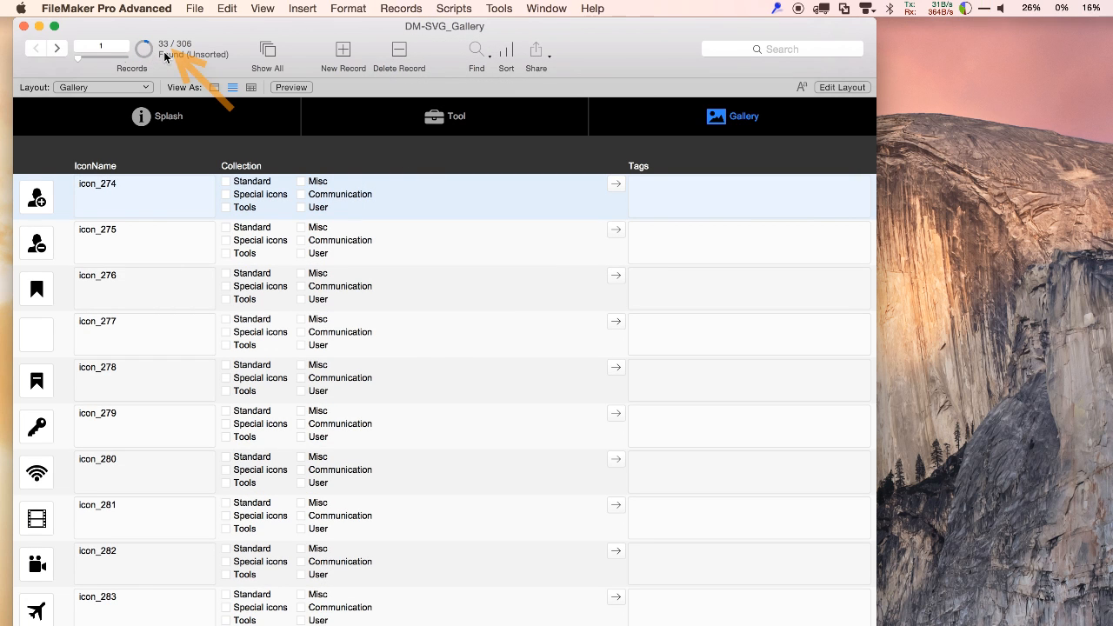
scroll(170, 269, down, 15)
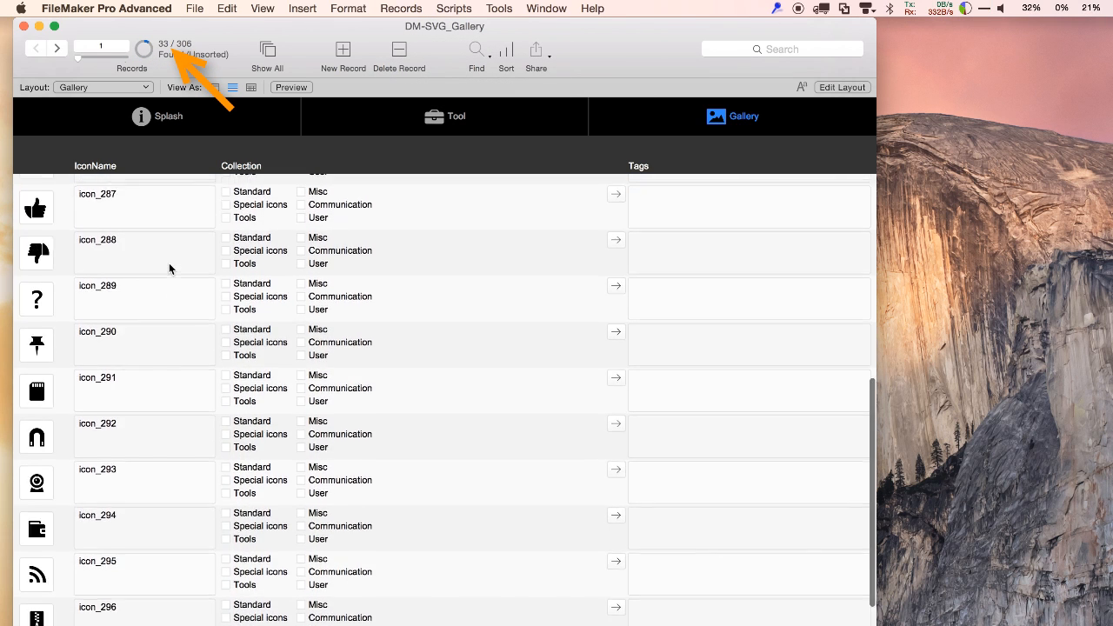
scroll(170, 269, down, 5)
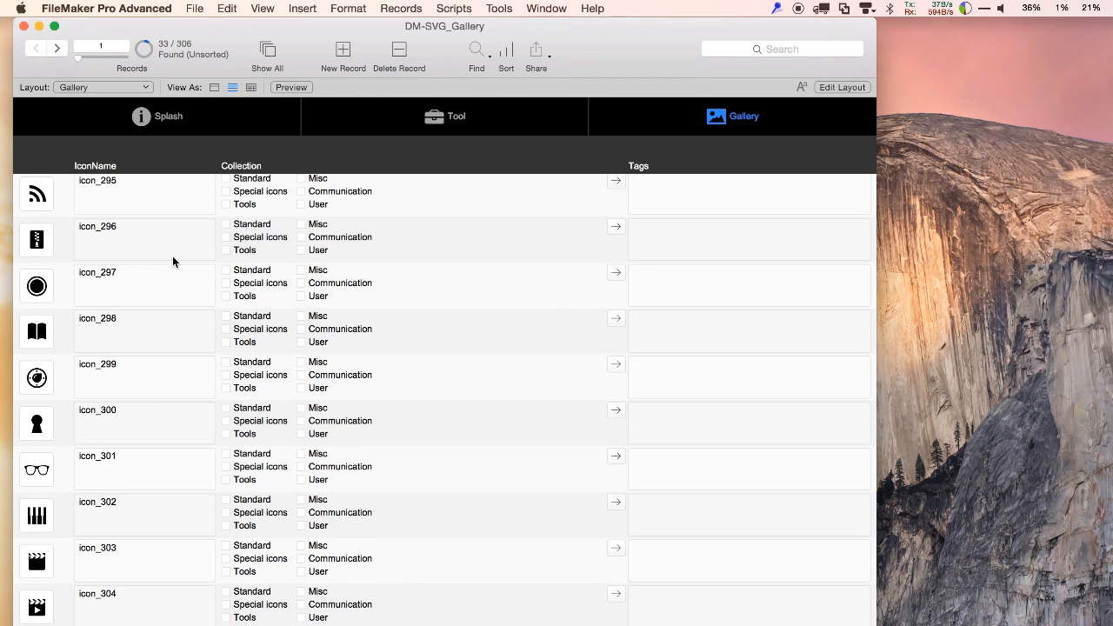
Step: Create a new solution as Untitled.fmp12 on the Desktop, replacing the existing file, and close the Field Picker
click(200, 9)
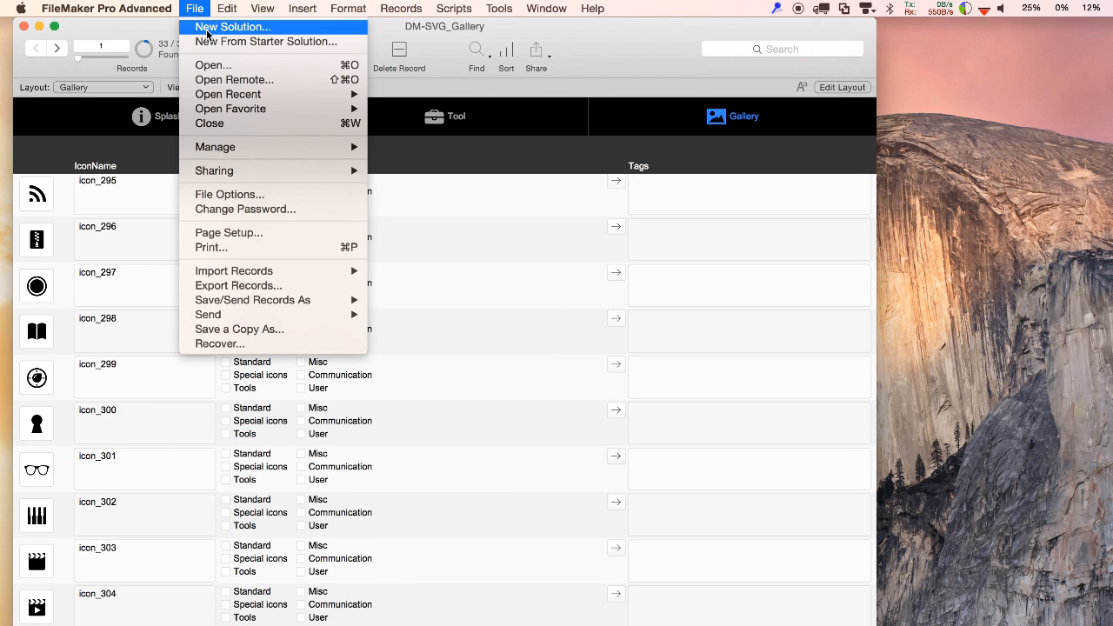
click(208, 32)
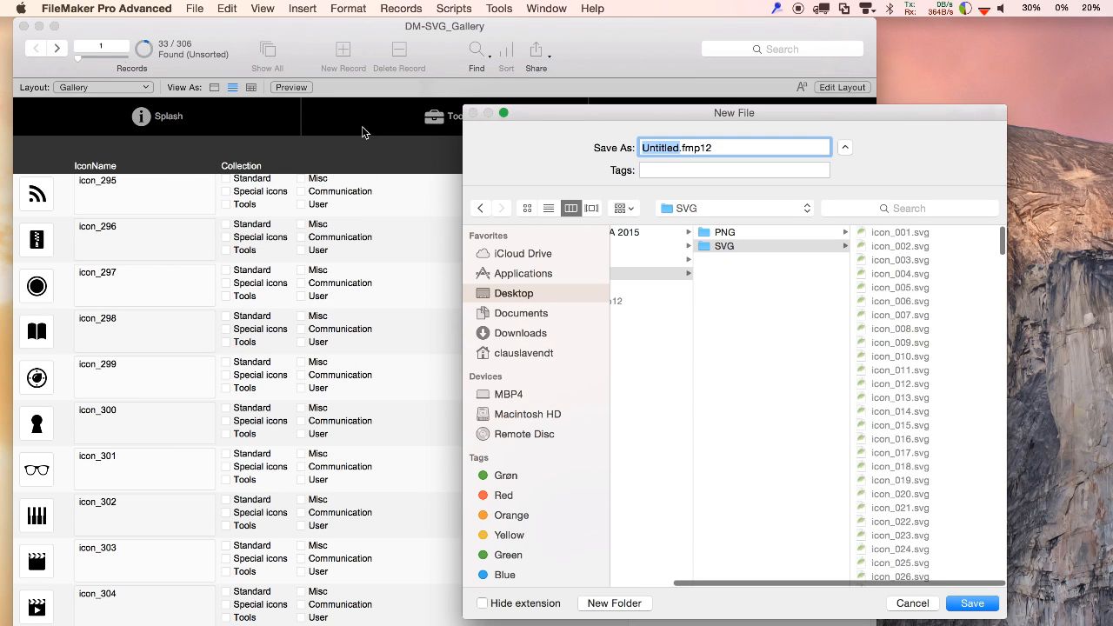
key(Return)
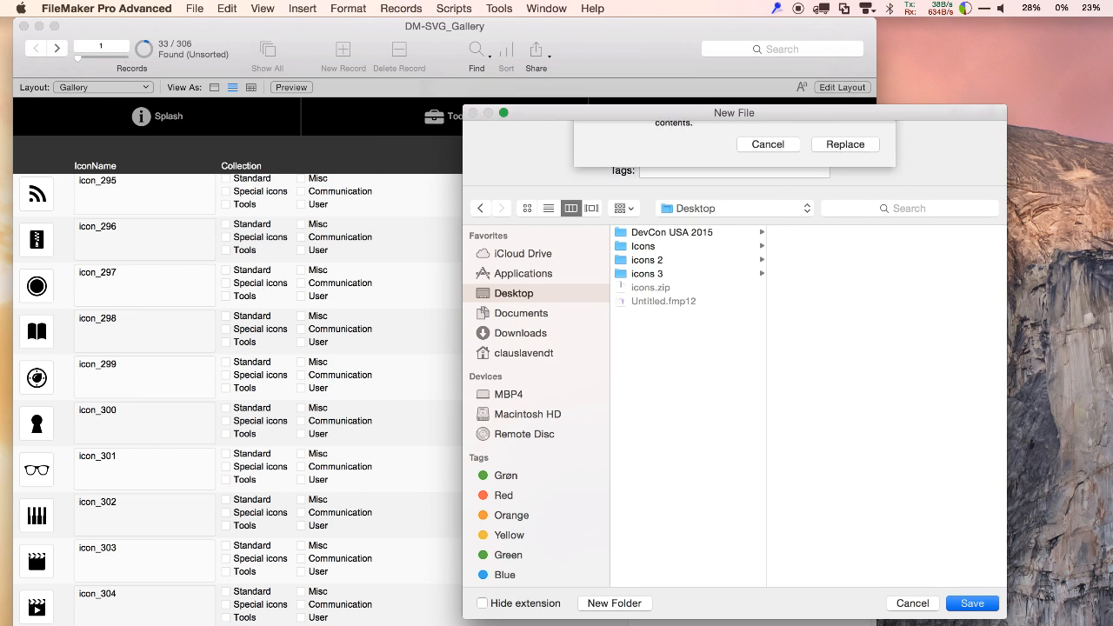
key(space)
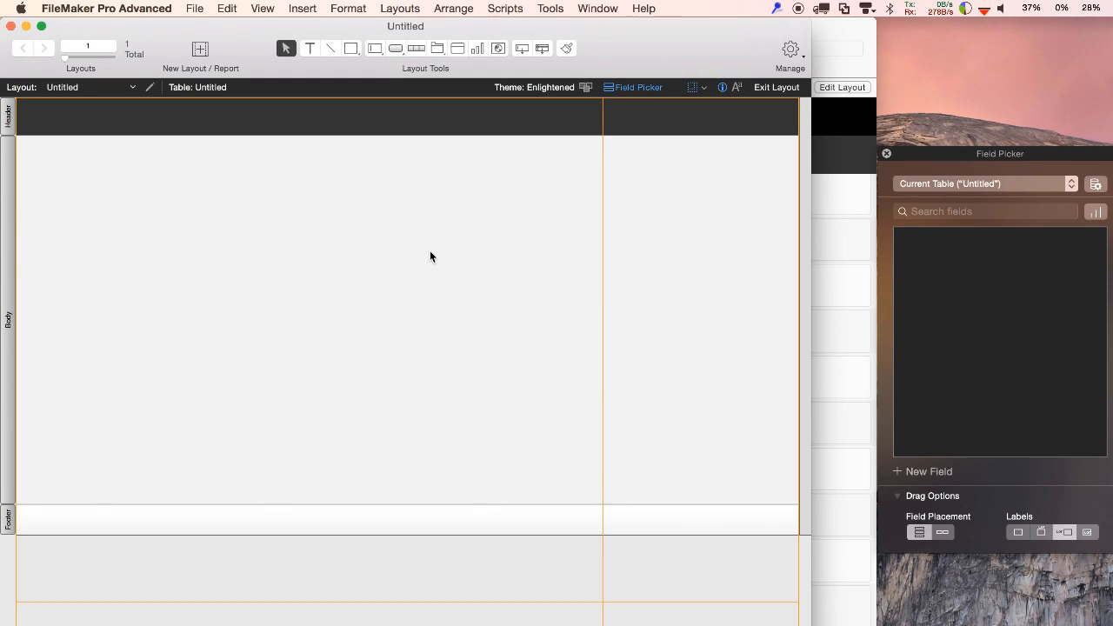
click(887, 156)
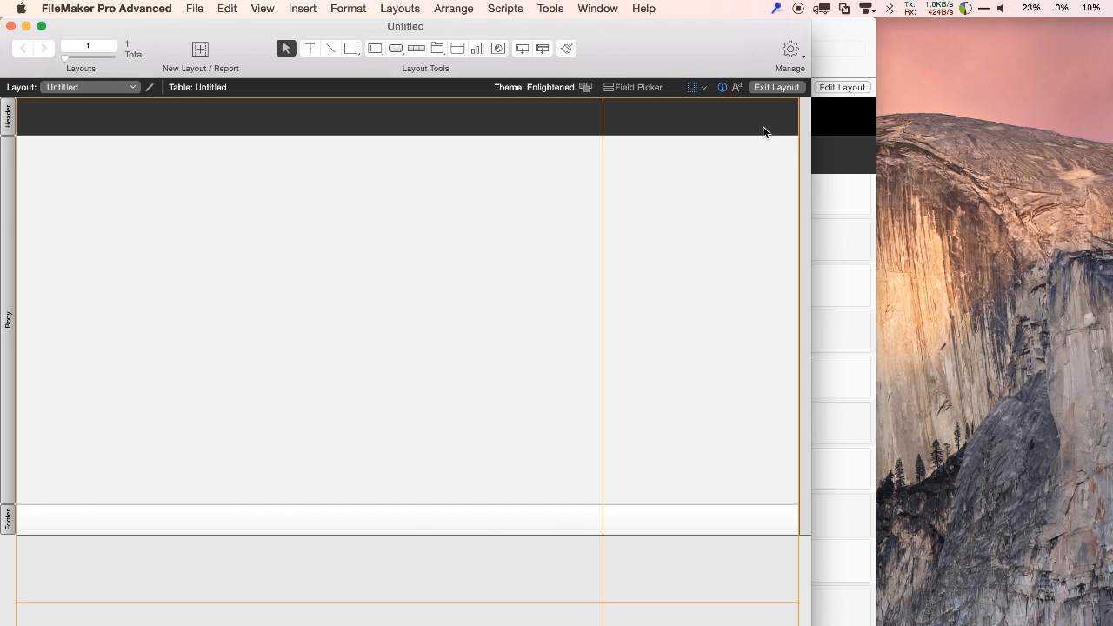
Step: Draw a button in the layout body, view the default icons in its icon-only setup, and delete the button
click(396, 49)
drag(237, 282, 401, 348)
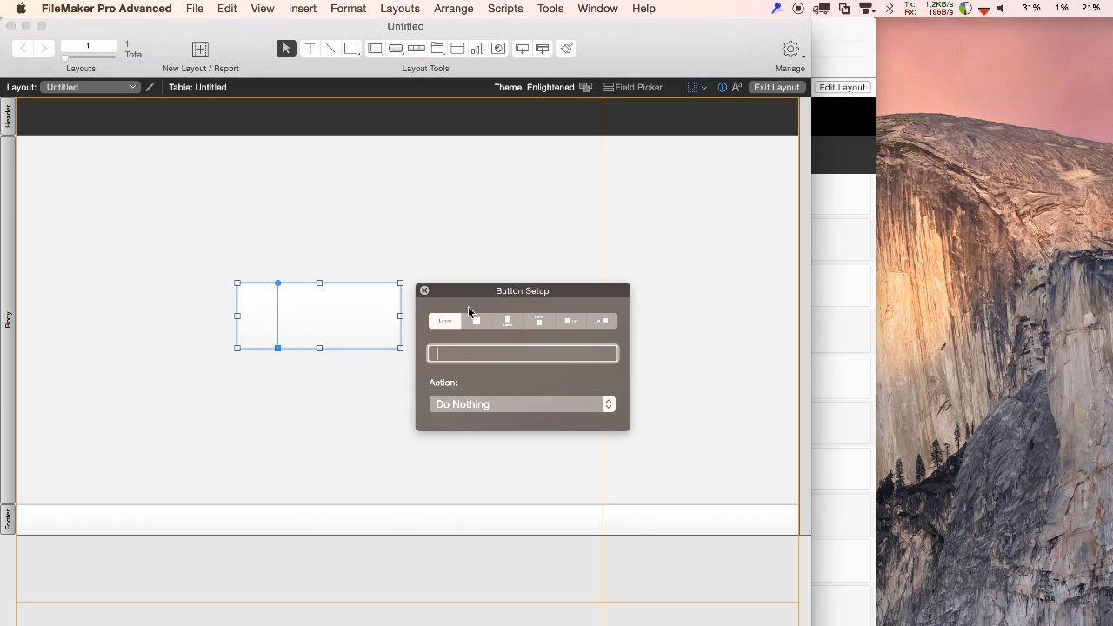
click(472, 320)
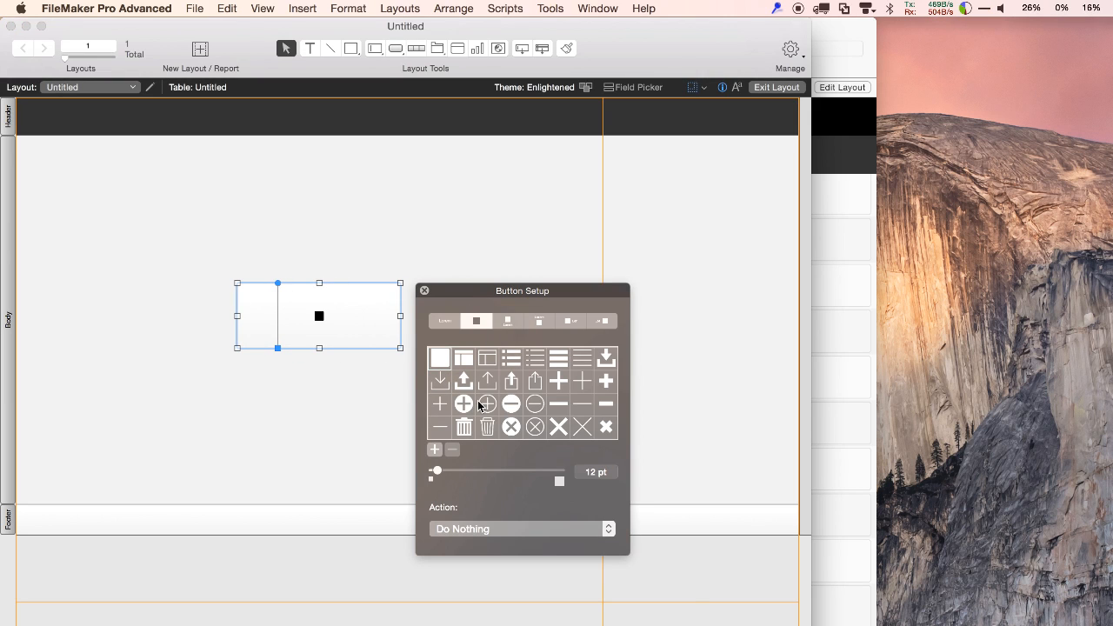
click(403, 223)
click(358, 310)
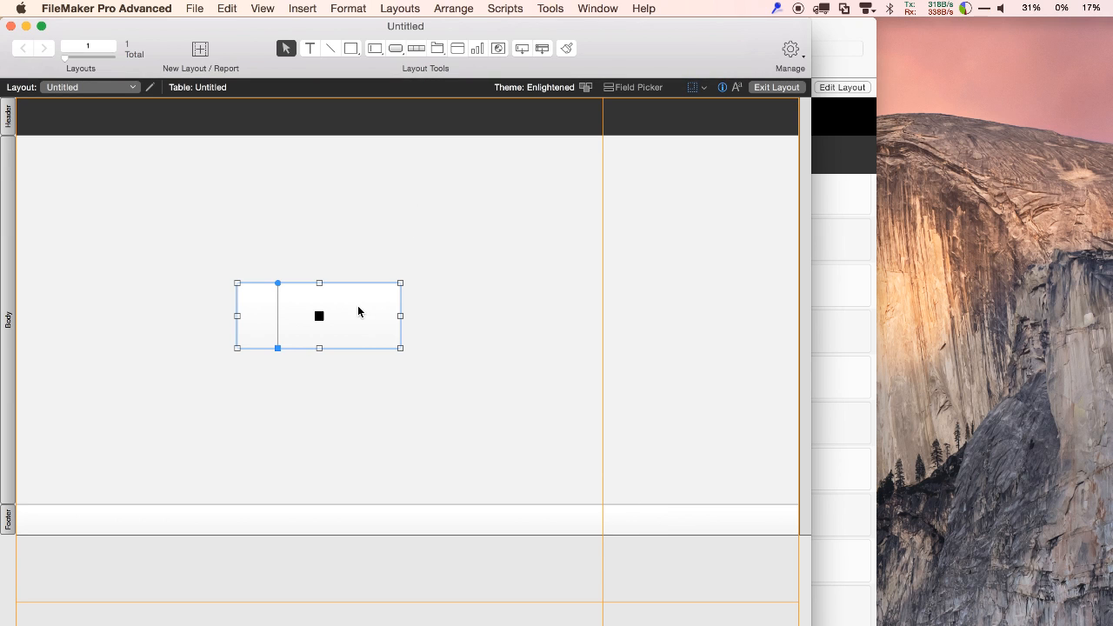
key(BackSpace)
Step: Create an icon collection from the gallery's found icons, paste it onto the Untitled file's layout, and delete the pasted object
click(829, 158)
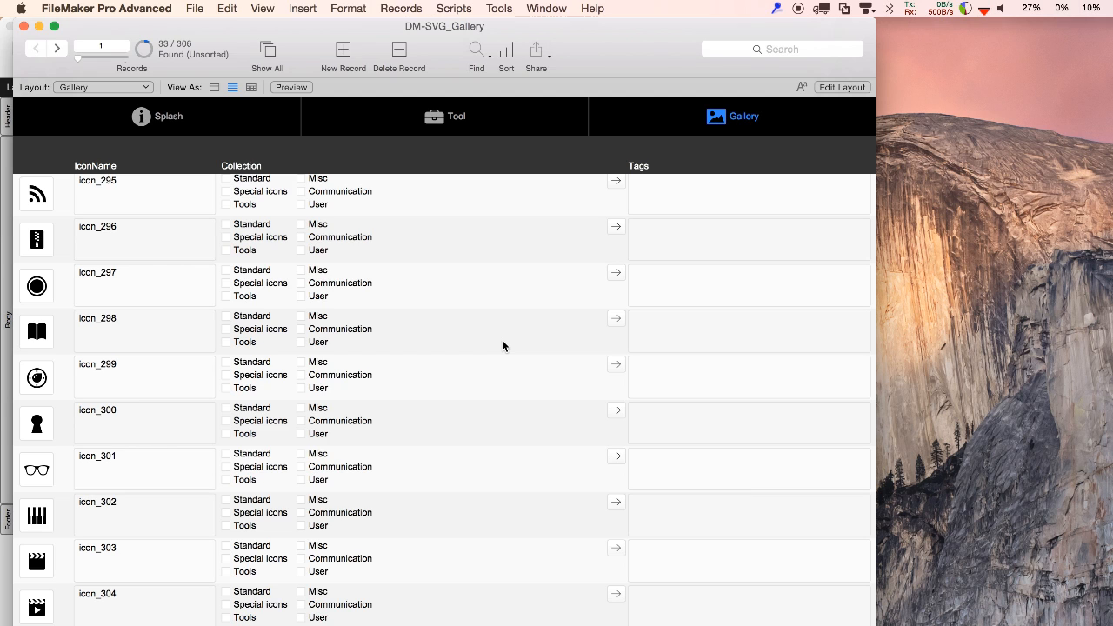
click(787, 624)
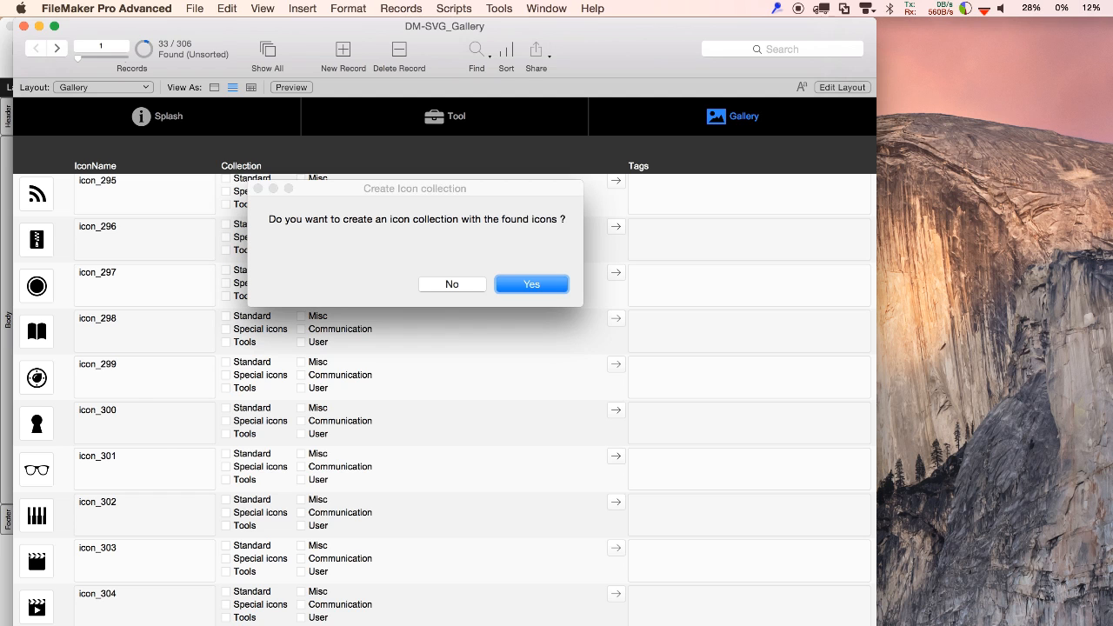
key(Return)
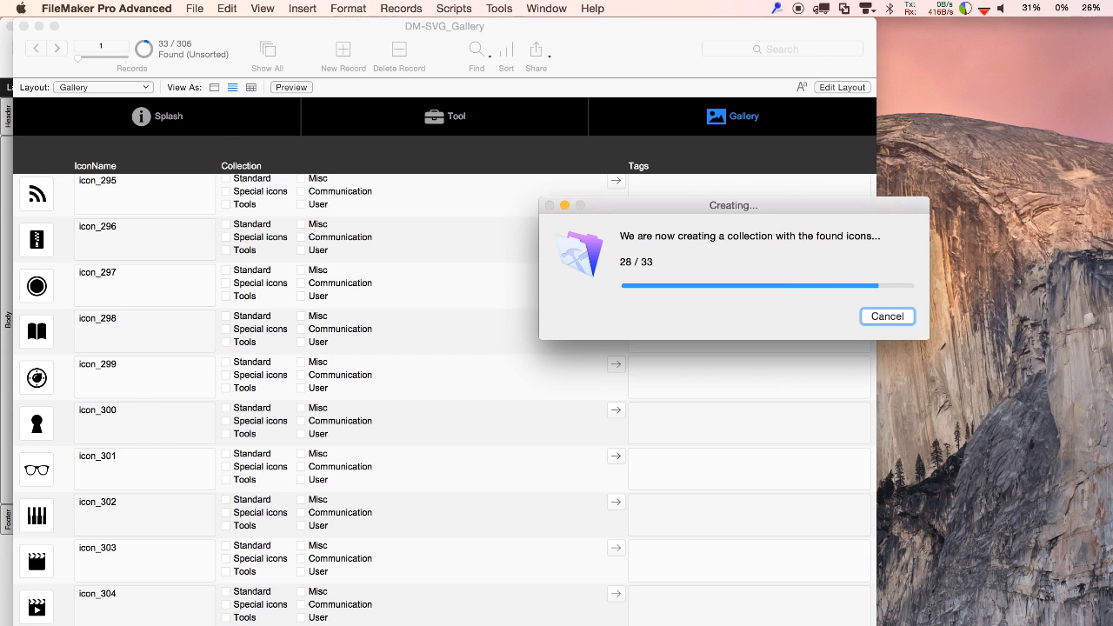
key(Return)
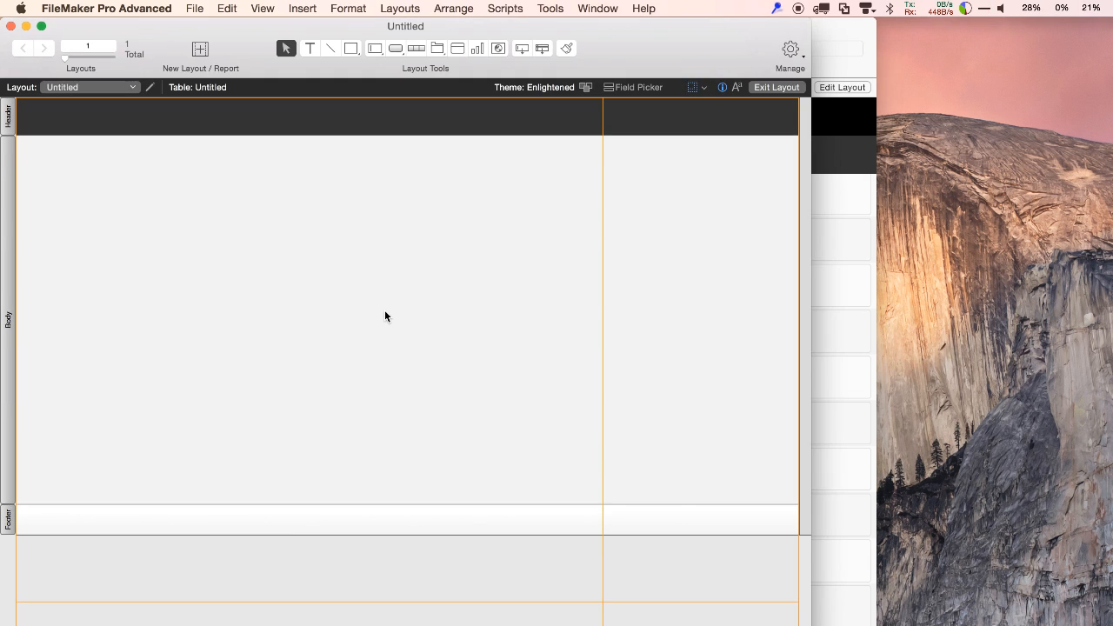
key(super+v)
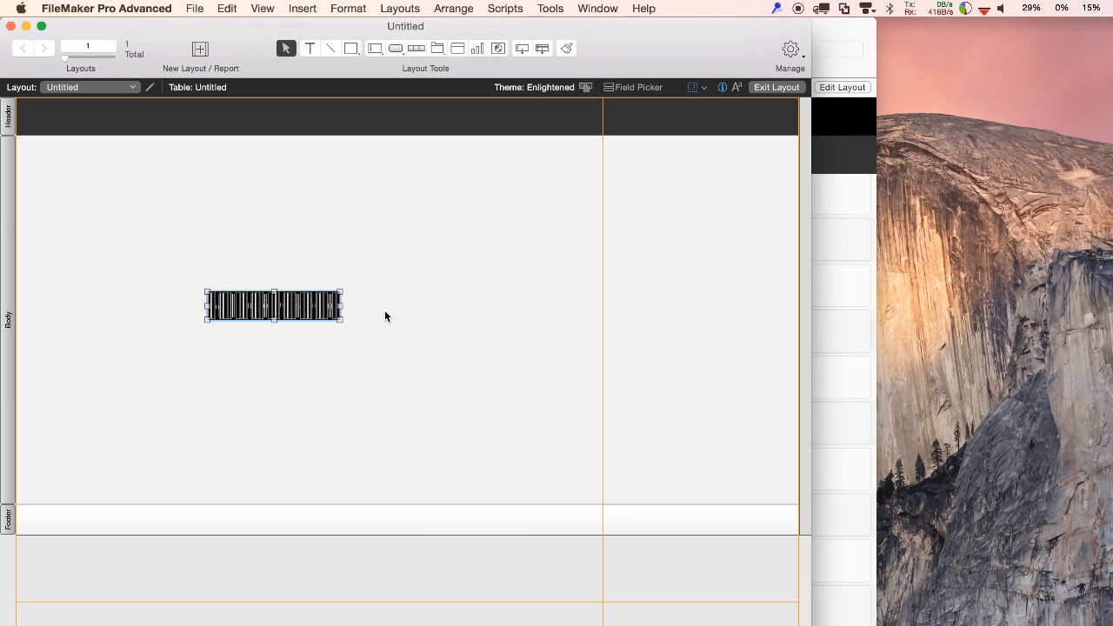
key(Delete)
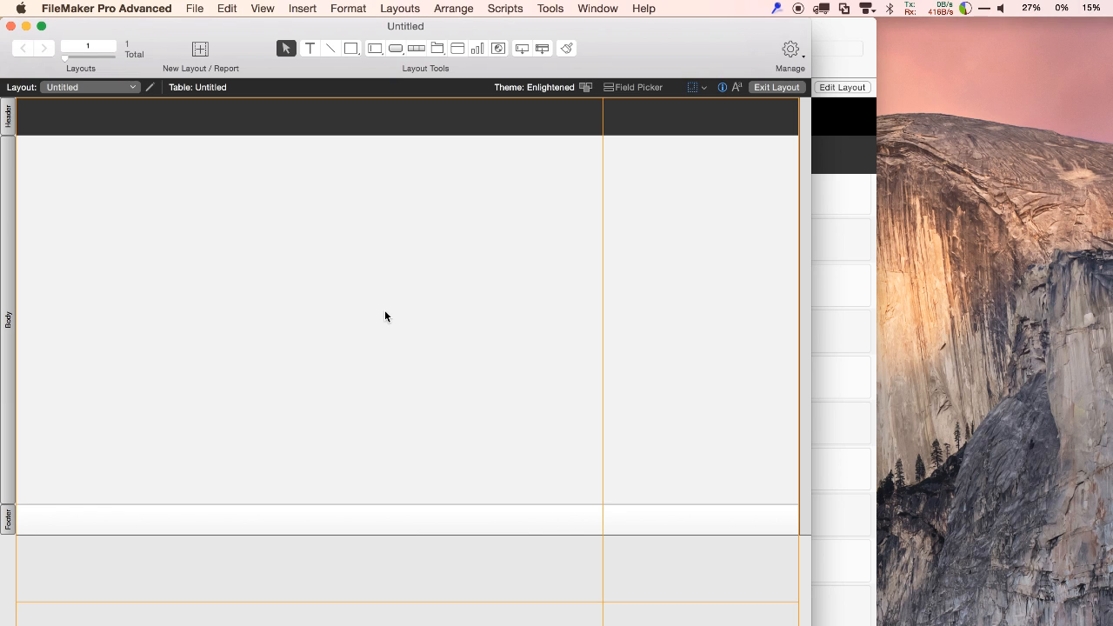
Step: Draw an icon-only button in the body, try several collection icons, and leave it with the pound sign icon
click(395, 47)
drag(268, 217, 347, 275)
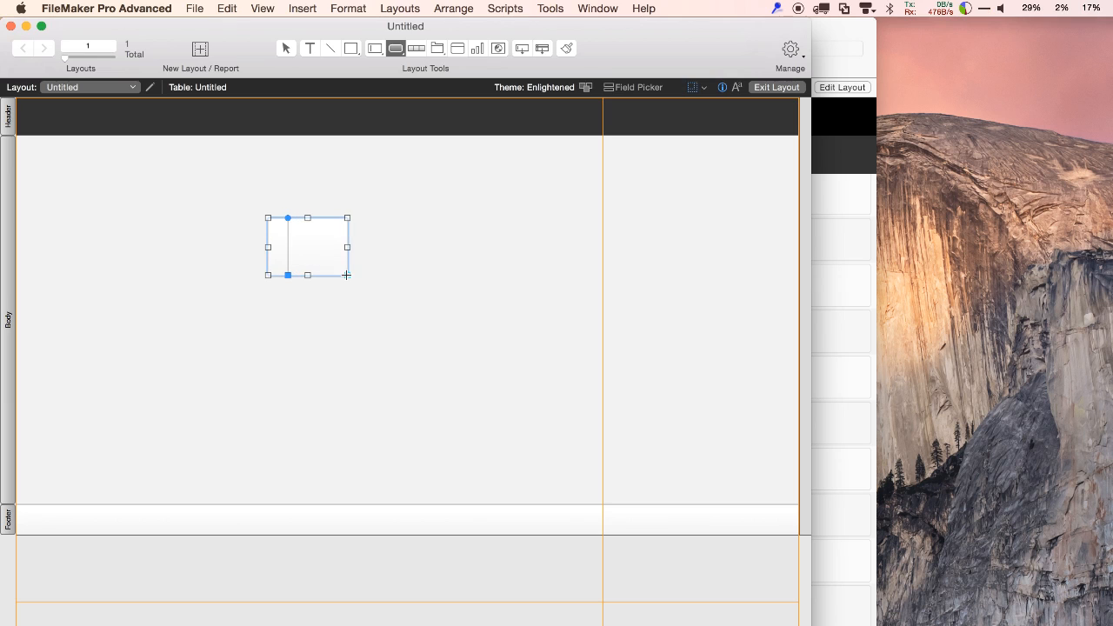
click(424, 255)
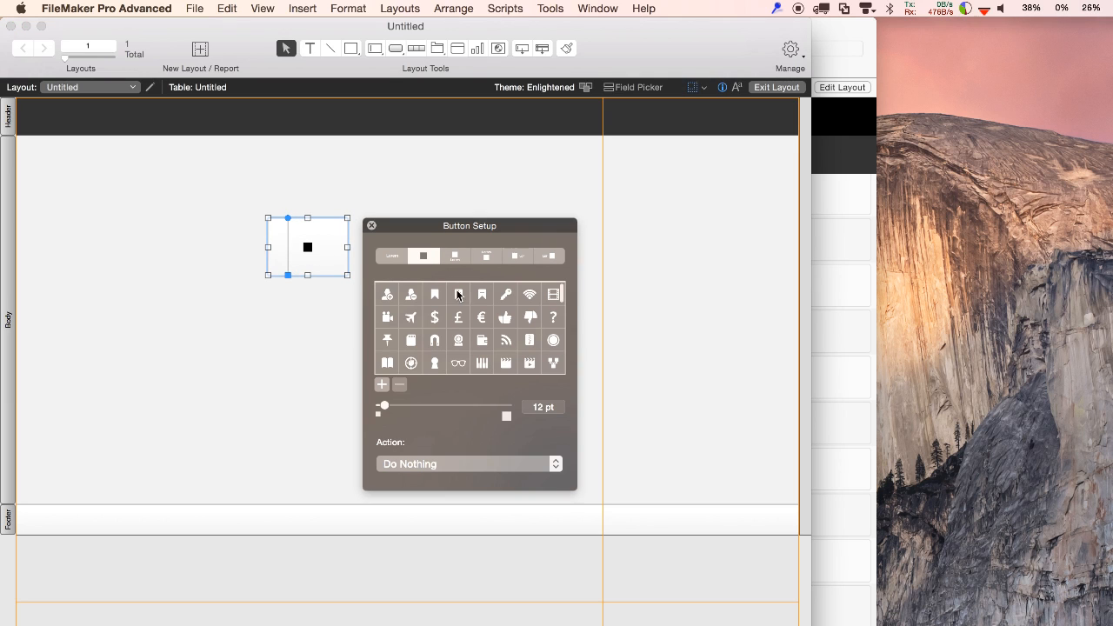
click(390, 301)
click(412, 315)
click(436, 316)
click(459, 317)
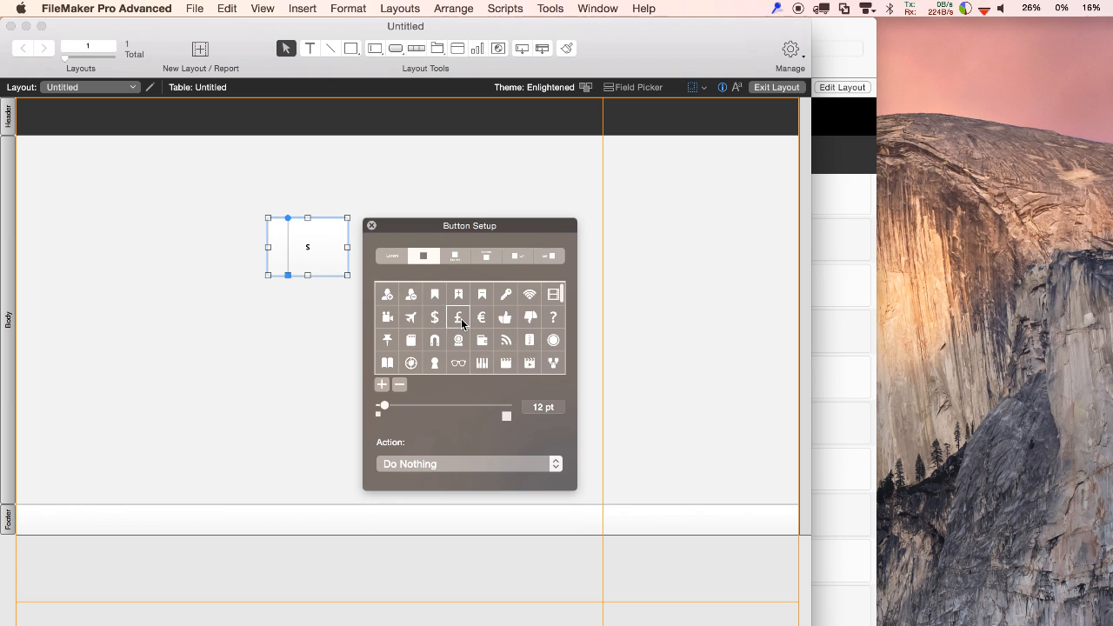
click(372, 226)
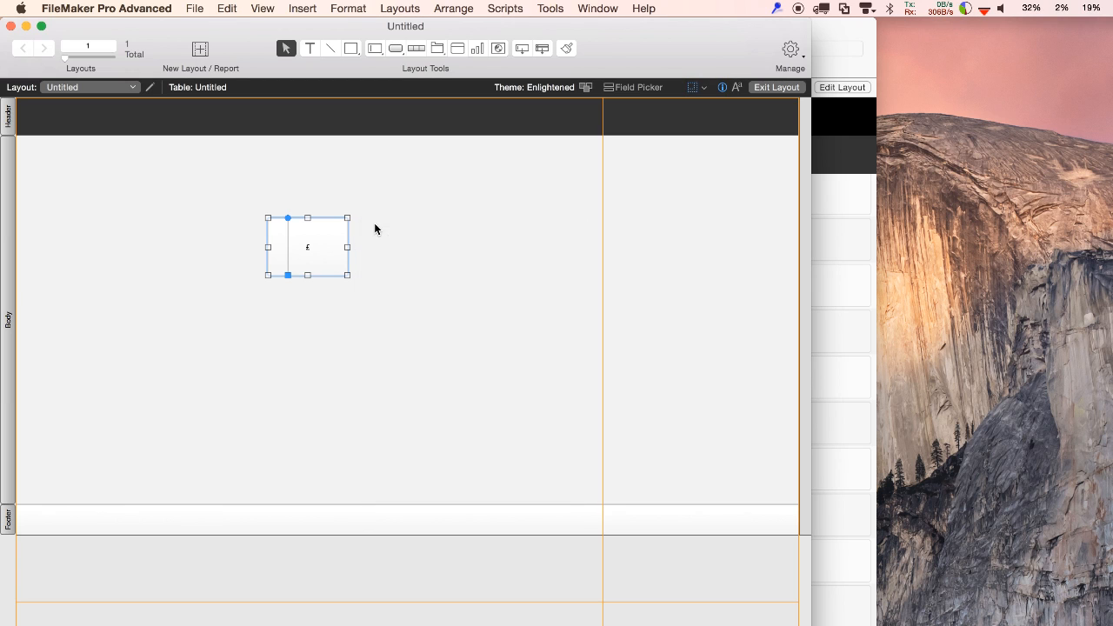
Step: Close the Untitled file, switch to Finder, and open a new Finder window
click(310, 258)
key(super+w)
key(super+Tab)
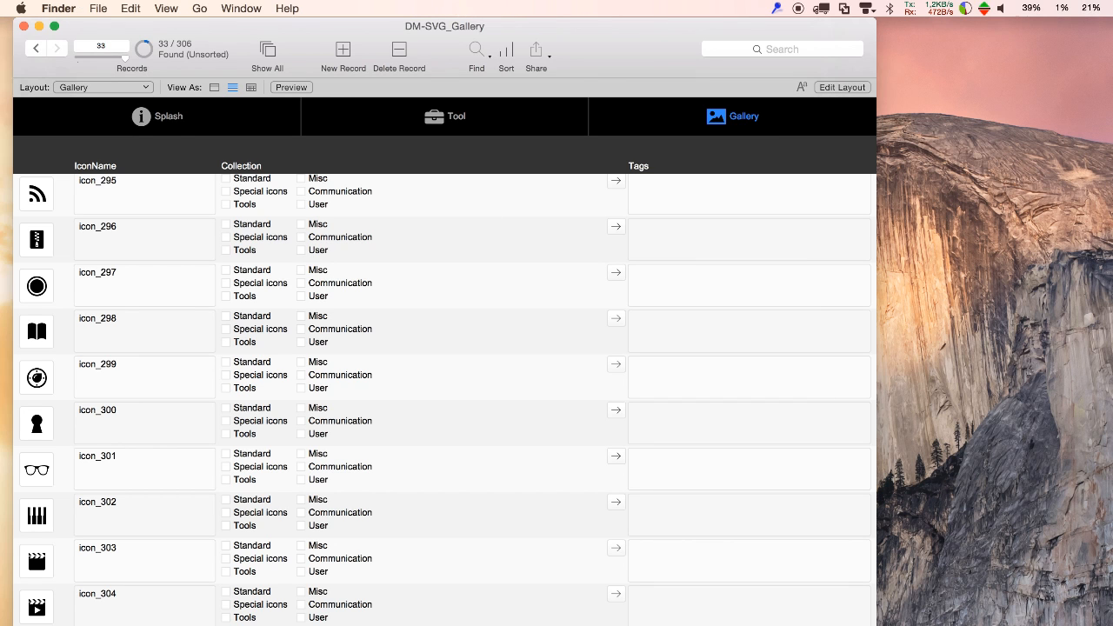
key(super+n)
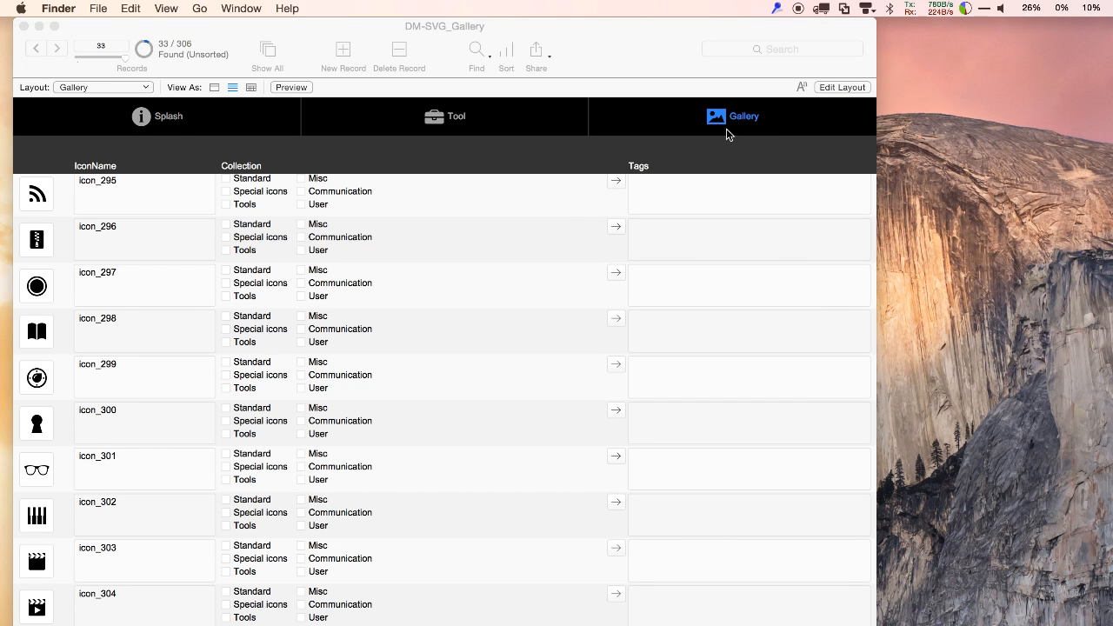
Step: Create an icon collection from the found icons in the DM-SVG_Gallery file
click(593, 156)
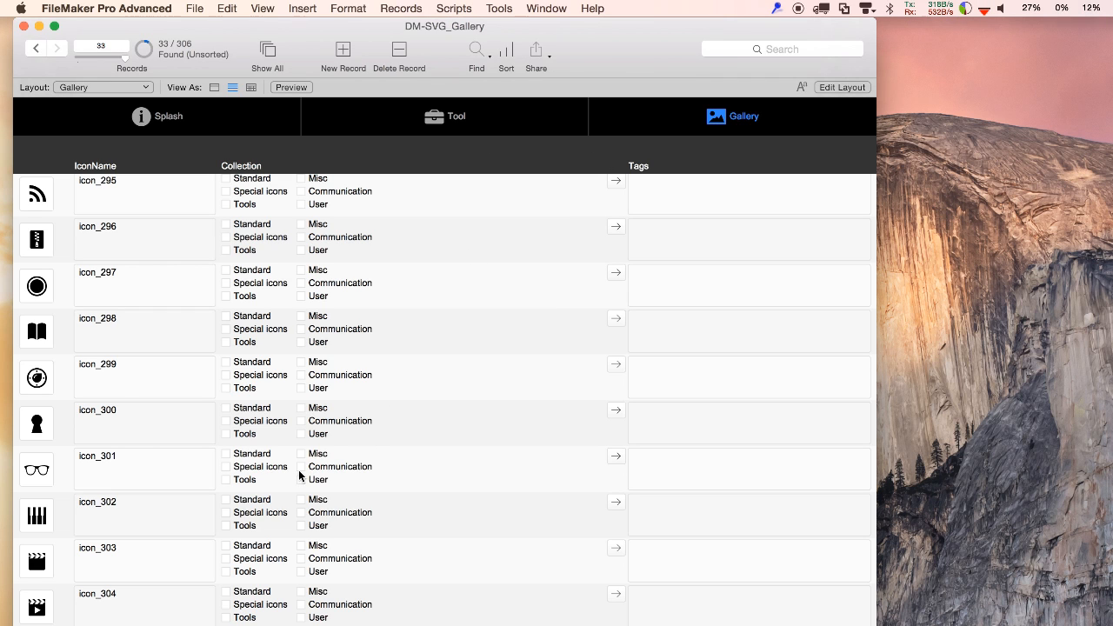
scroll(183, 449, up, 5)
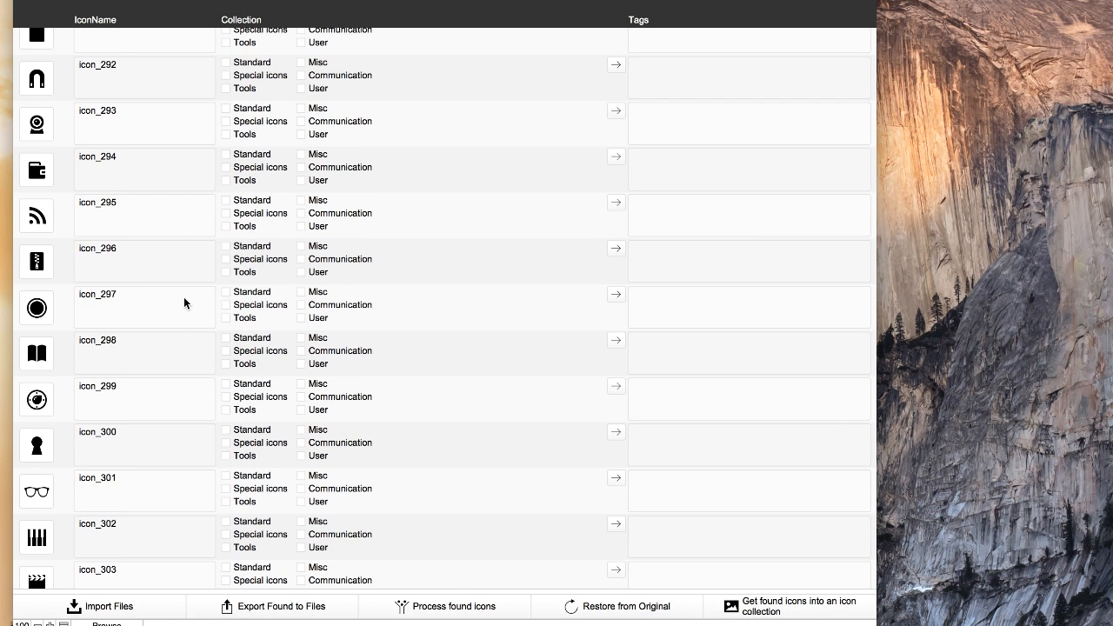
click(785, 605)
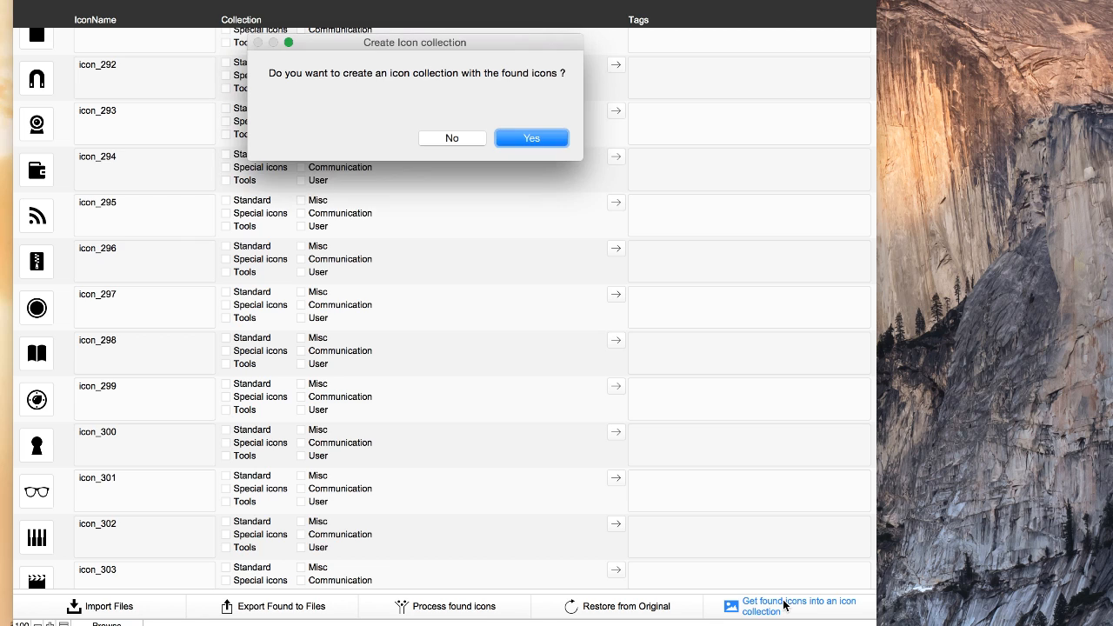
key(Return)
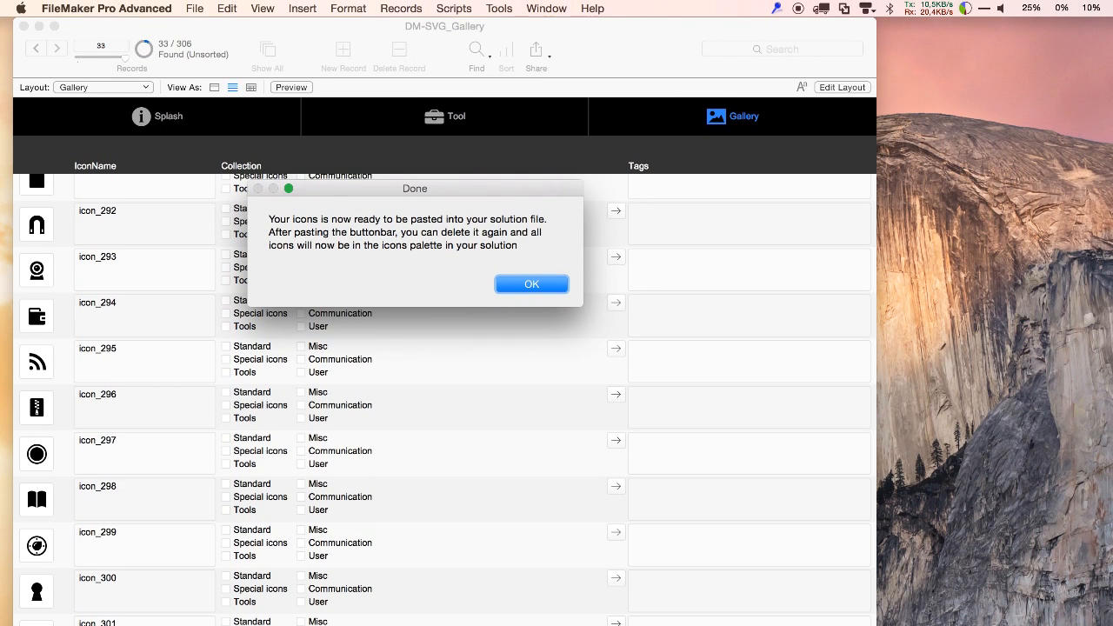
key(Return)
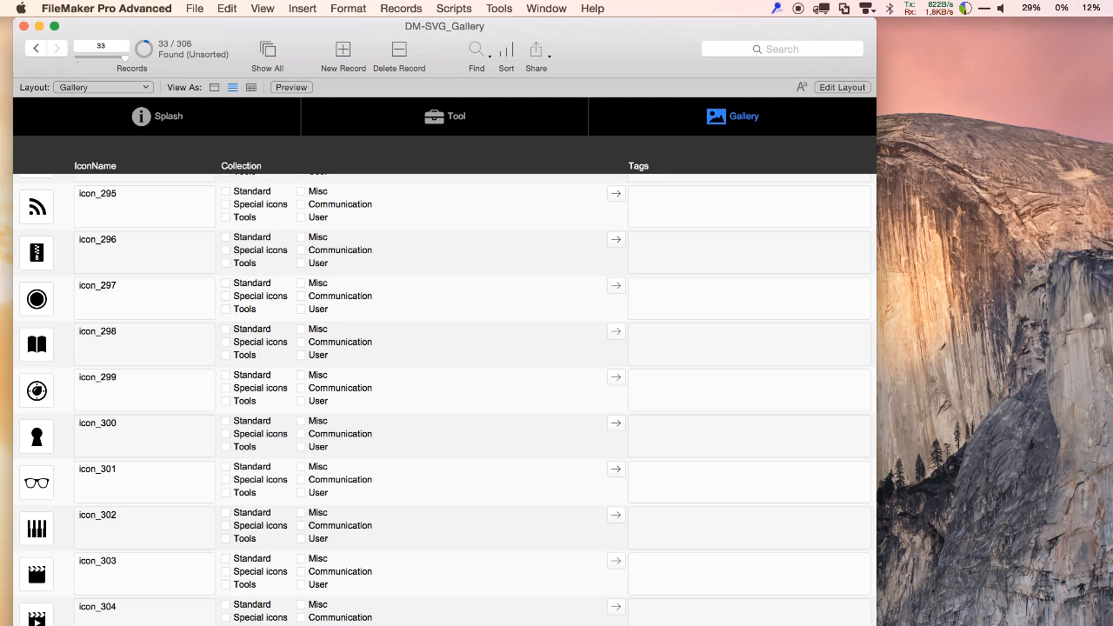
Step: Create a new solution named Untitled on the Desktop and close its Field Picker
click(195, 8)
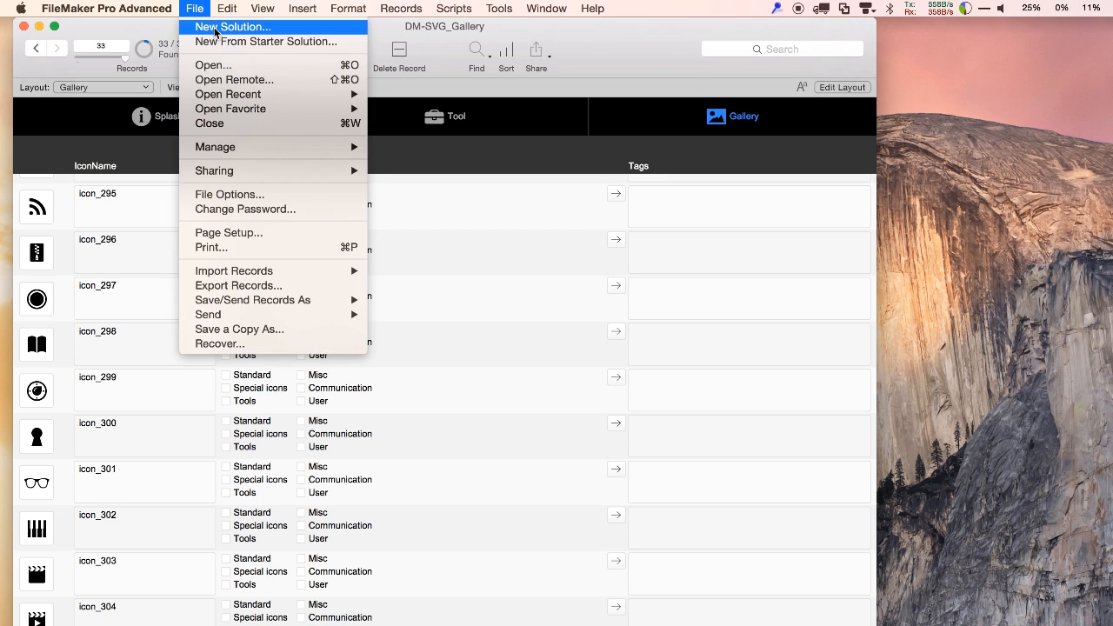
click(215, 29)
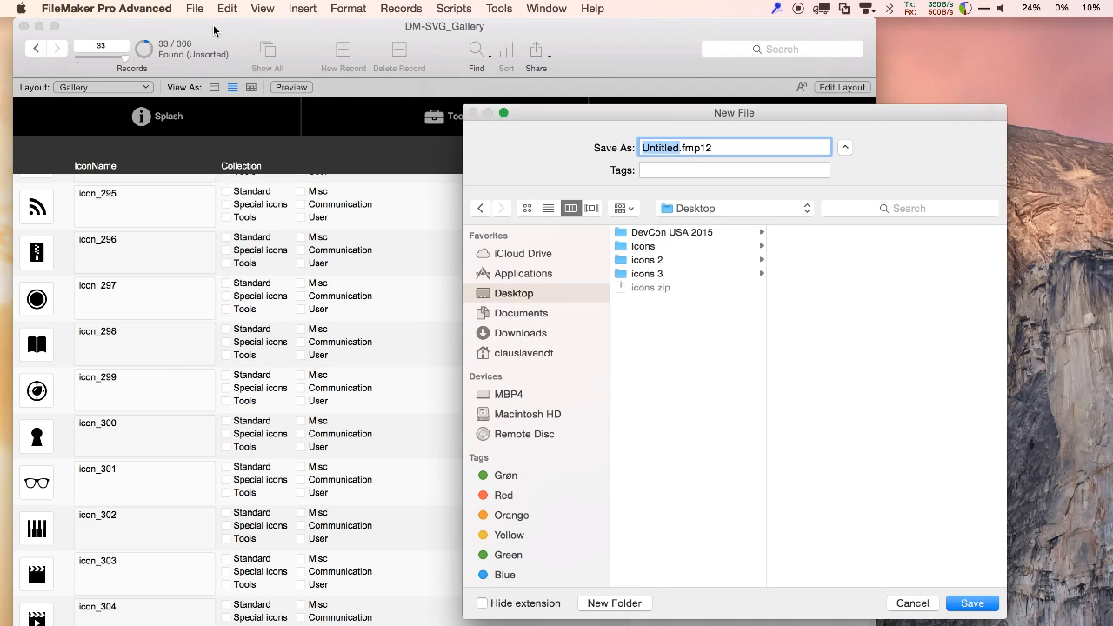
key(Return)
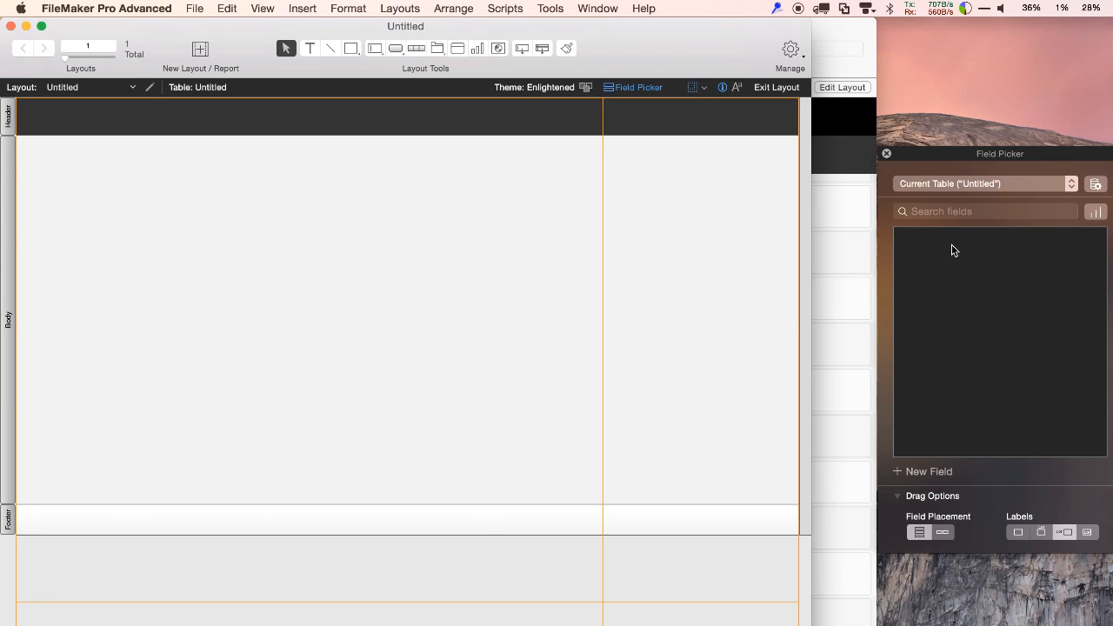
click(887, 154)
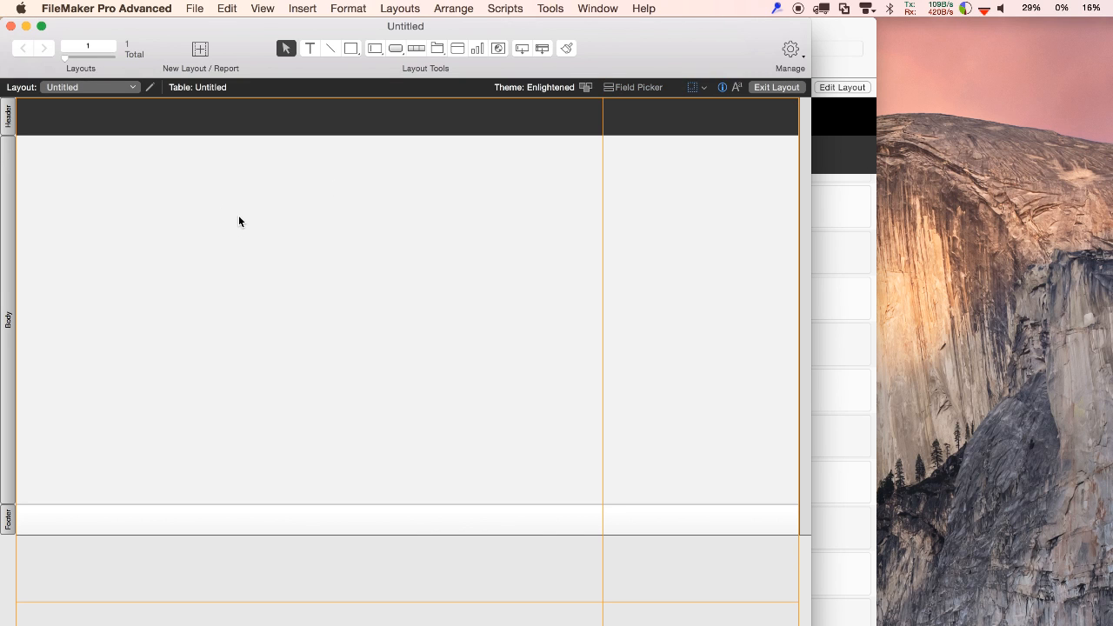
Step: Paste the icon collection's button bar into the layout body, stretch it wide to view its icons, and delete it
click(231, 8)
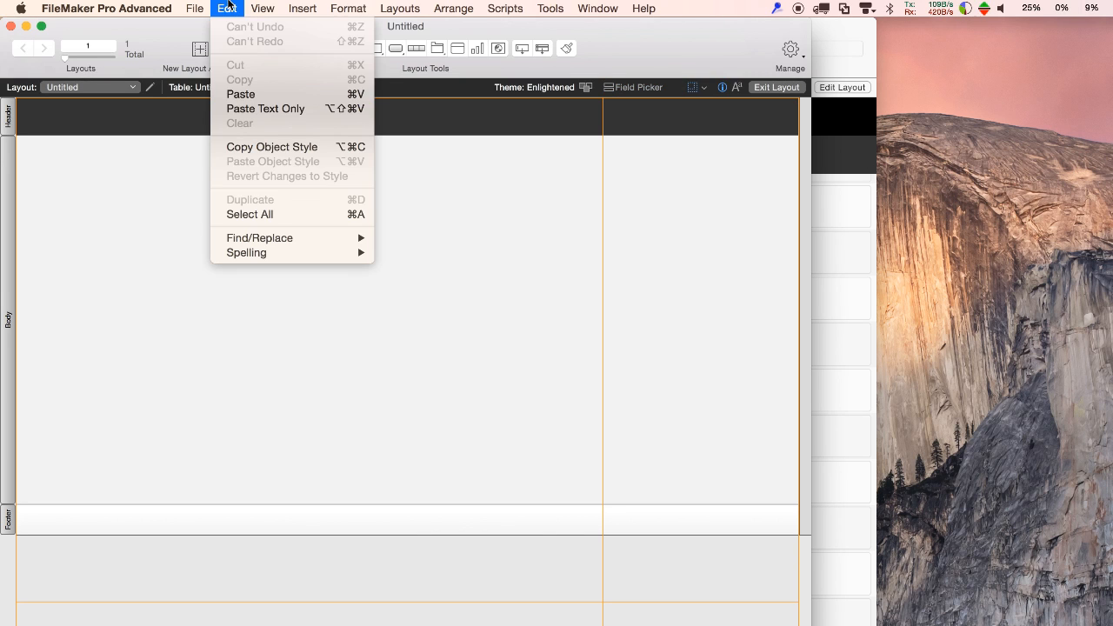
click(260, 95)
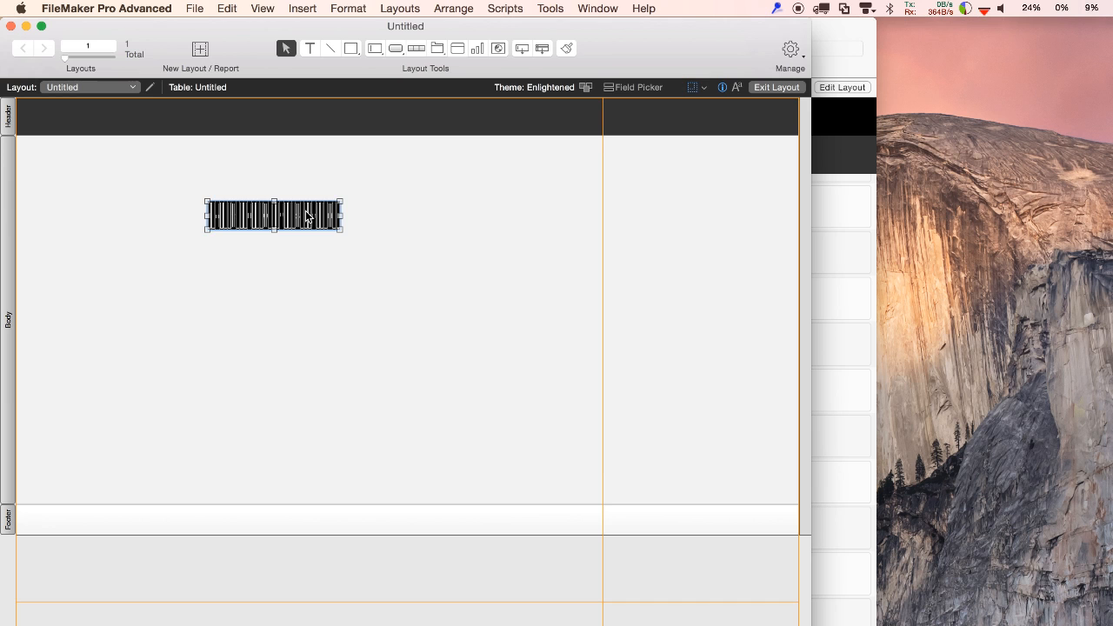
drag(306, 215, 767, 268)
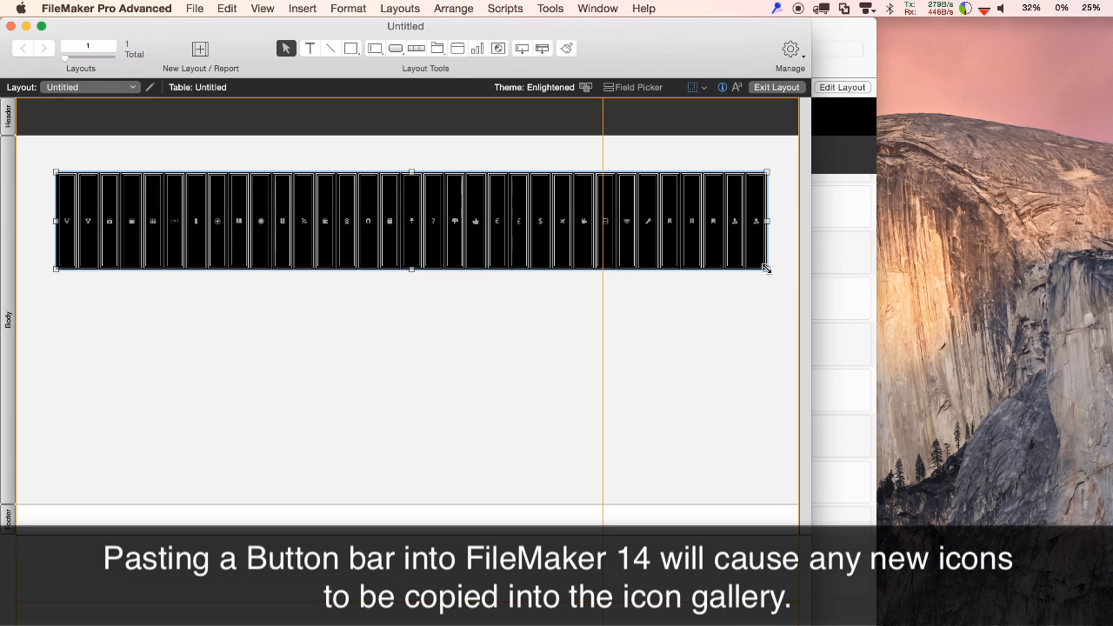
click(499, 310)
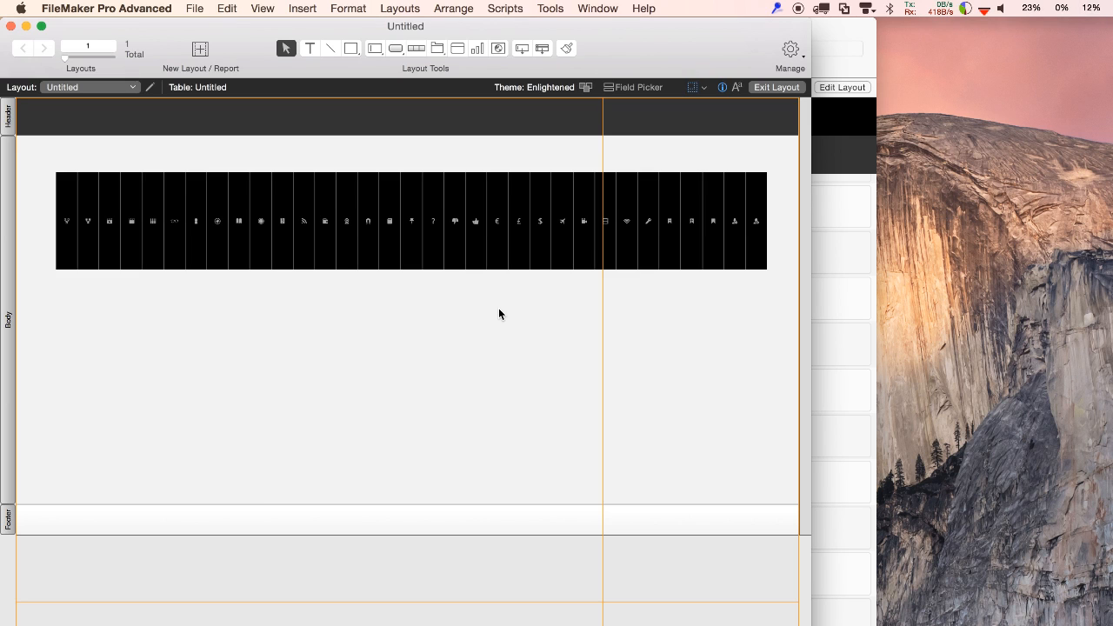
click(377, 228)
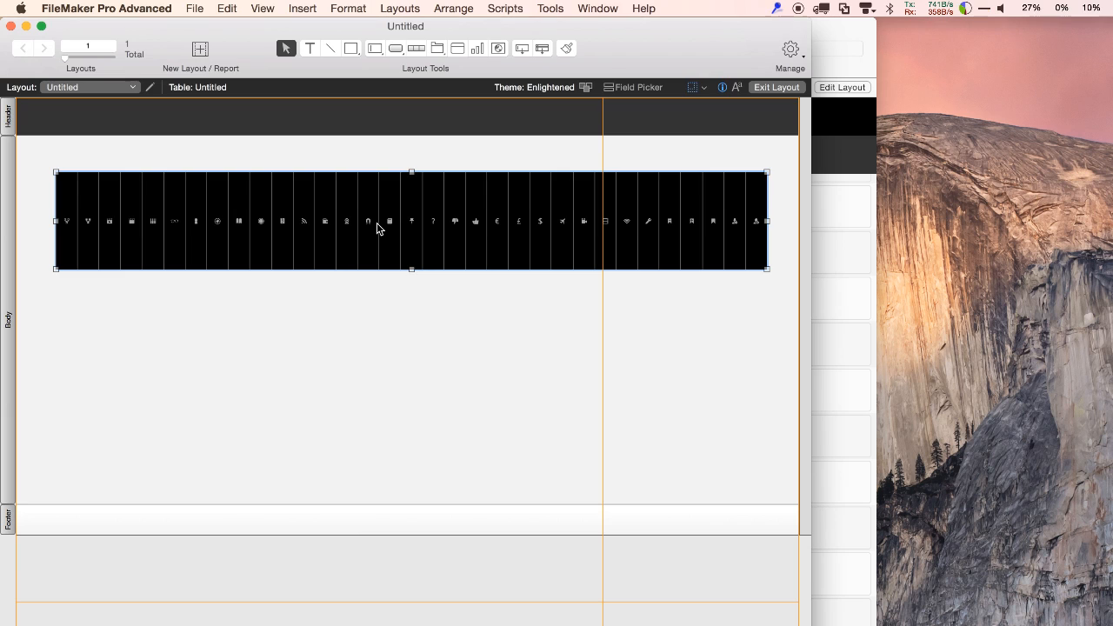
key(BackSpace)
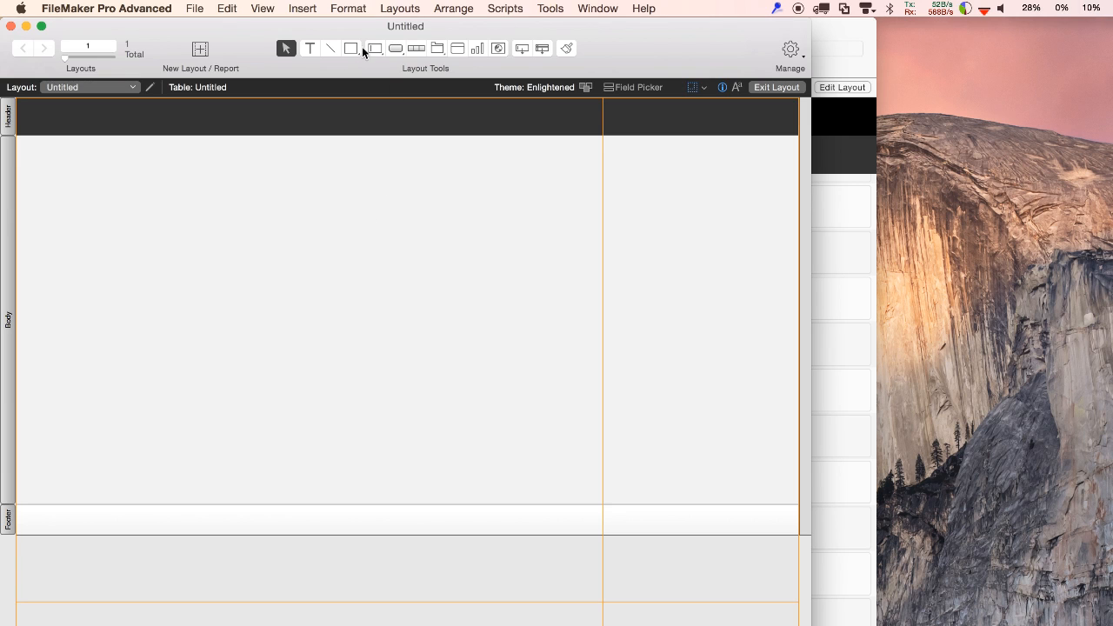
Step: Draw an icon-only button in the layout body with the dollar sign icon at 77 pt
click(396, 49)
drag(166, 255, 352, 331)
click(442, 294)
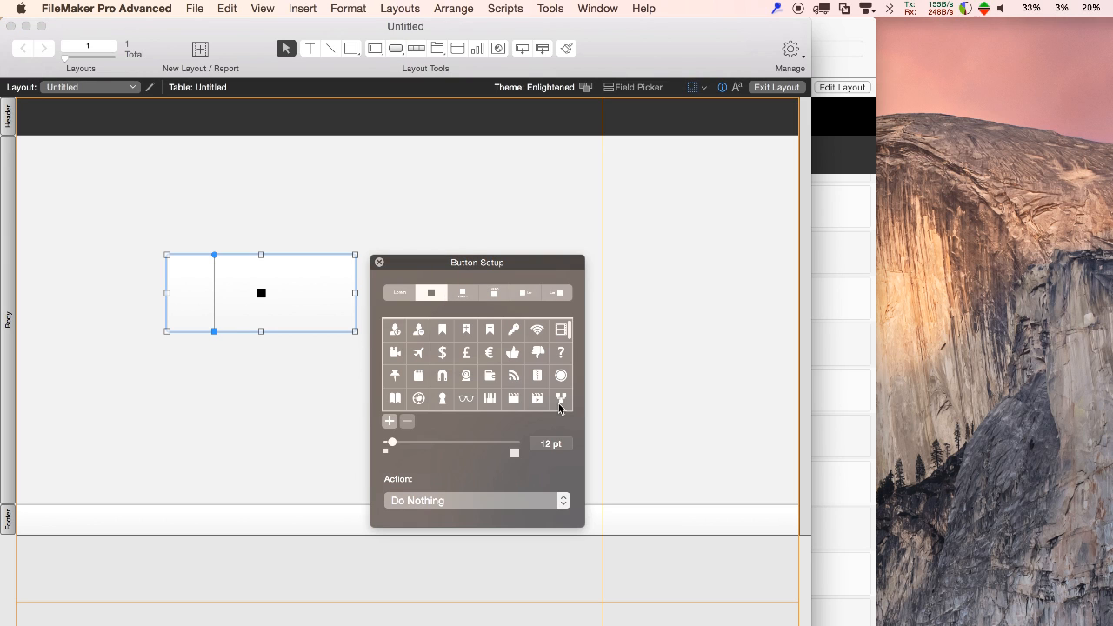
click(516, 454)
click(517, 454)
click(517, 454)
click(432, 357)
drag(394, 442, 466, 447)
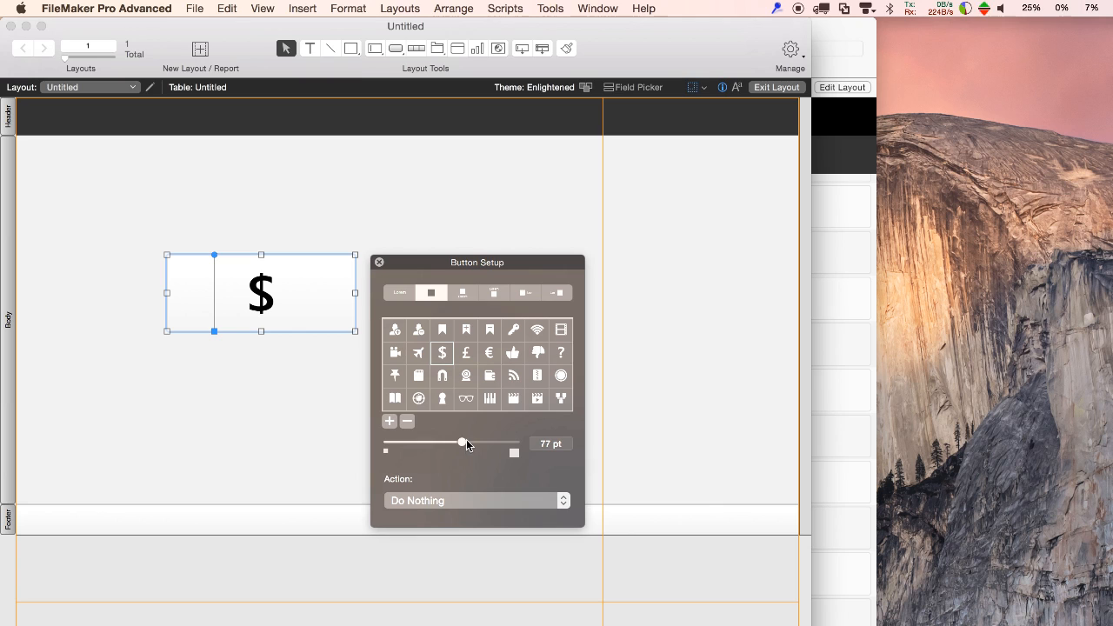
Step: Look through the available icons and change the button's icon to the person with a plus sign
scroll(422, 346, down, 2)
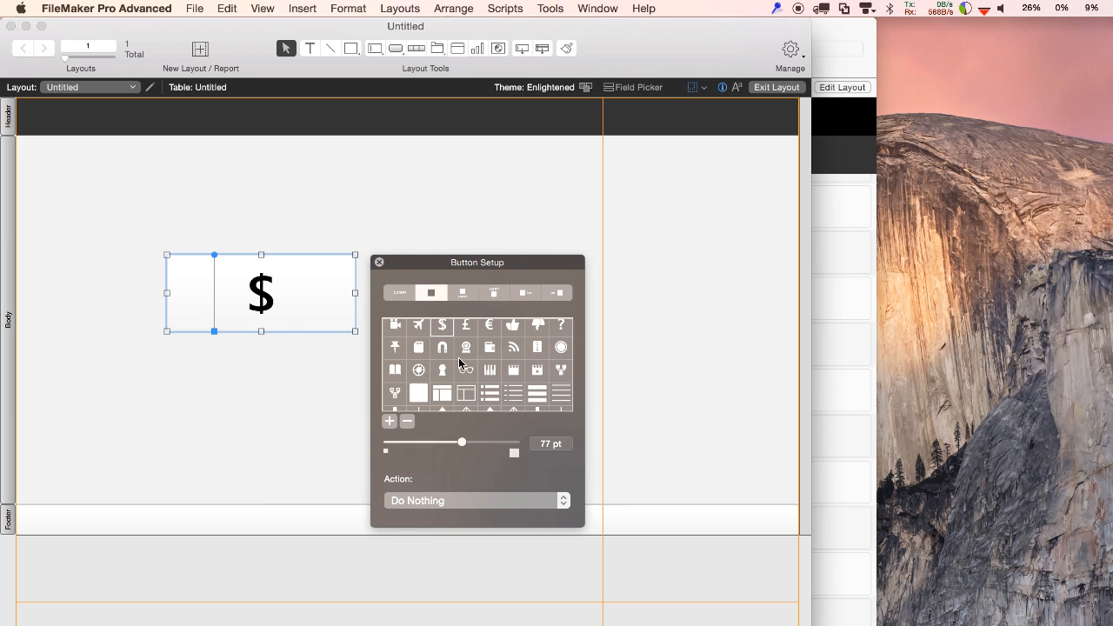
scroll(458, 363, up, 3)
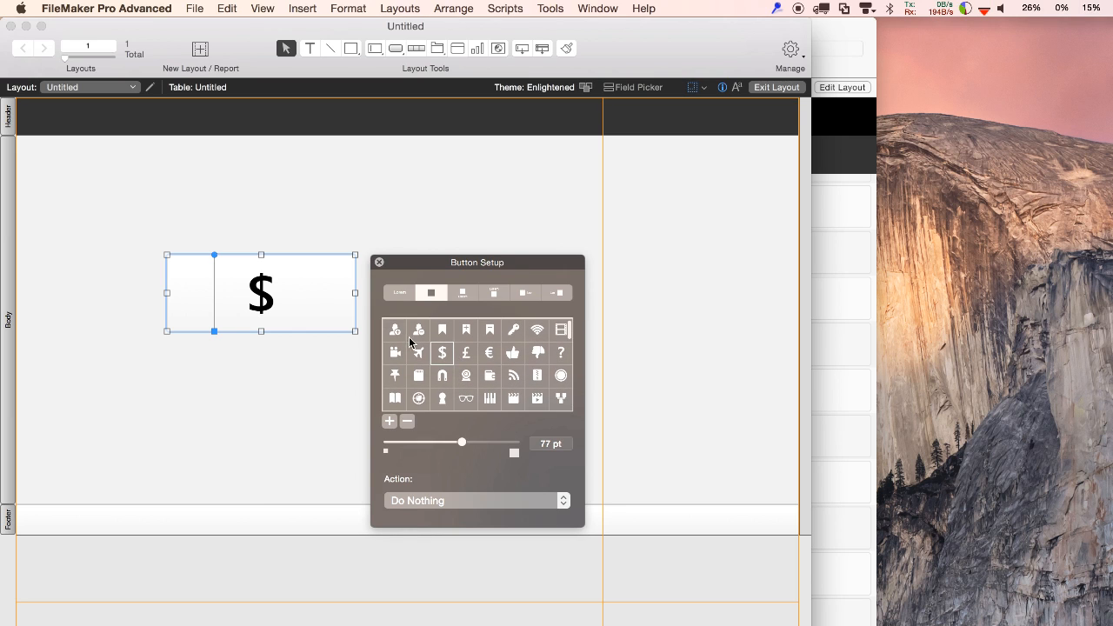
click(396, 330)
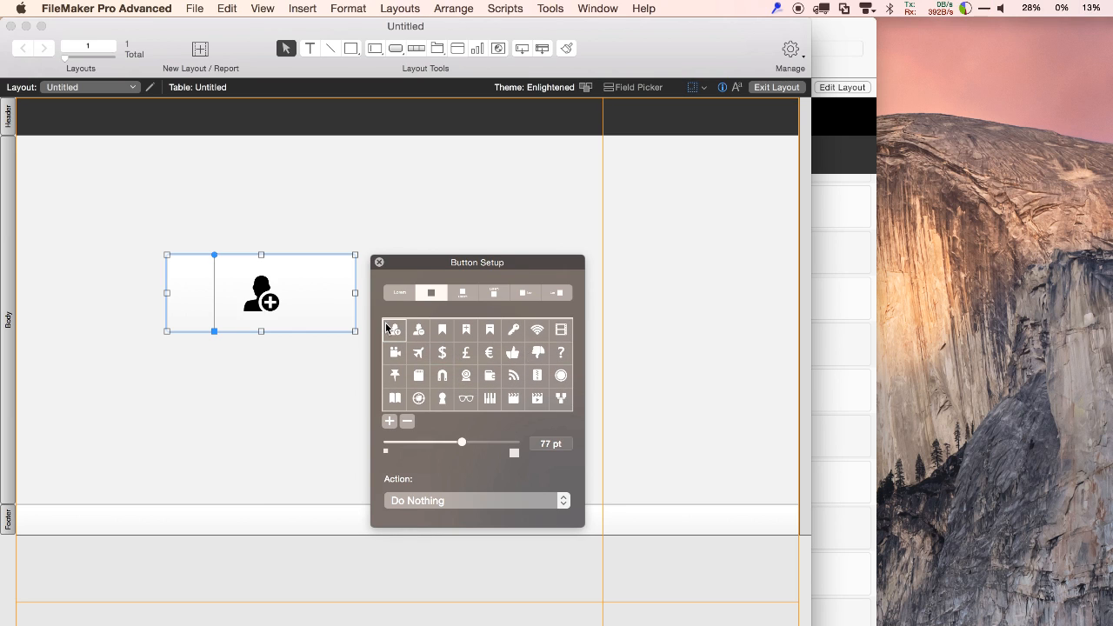
Step: Compare the order of the gallery's found icons with the icon list in the button's setup
click(833, 163)
scroll(298, 202, down, 10)
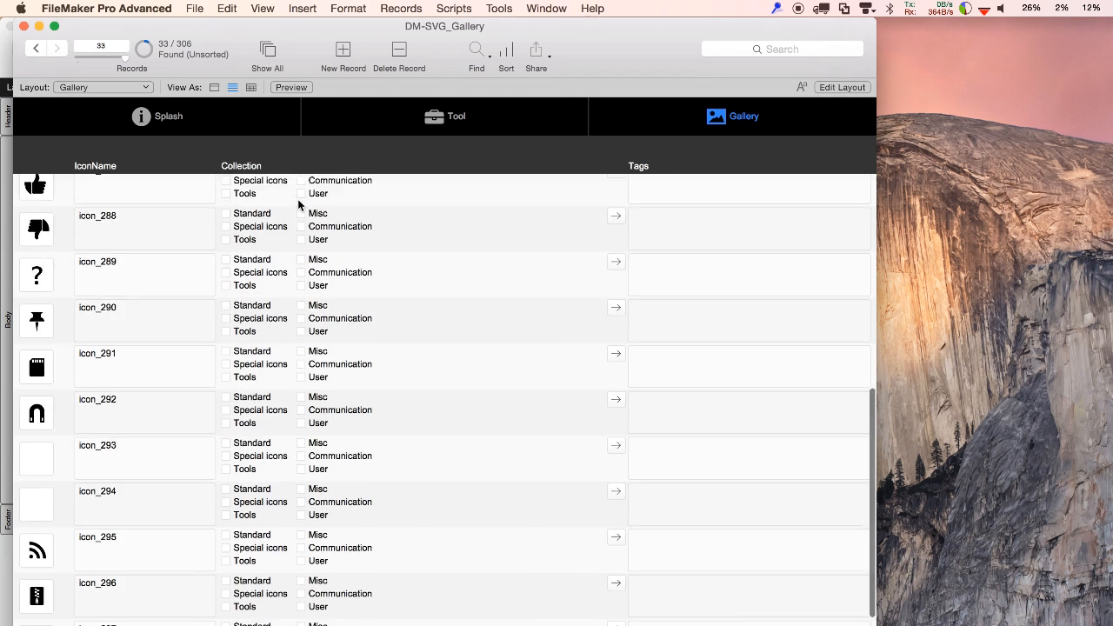
scroll(298, 202, up, 10)
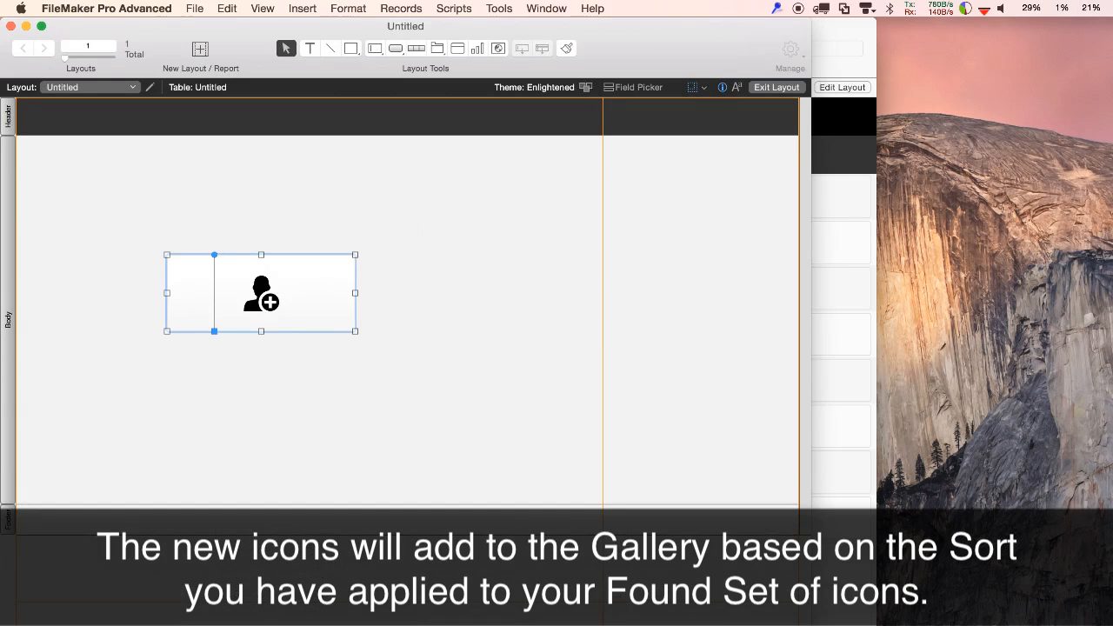
double_click(295, 308)
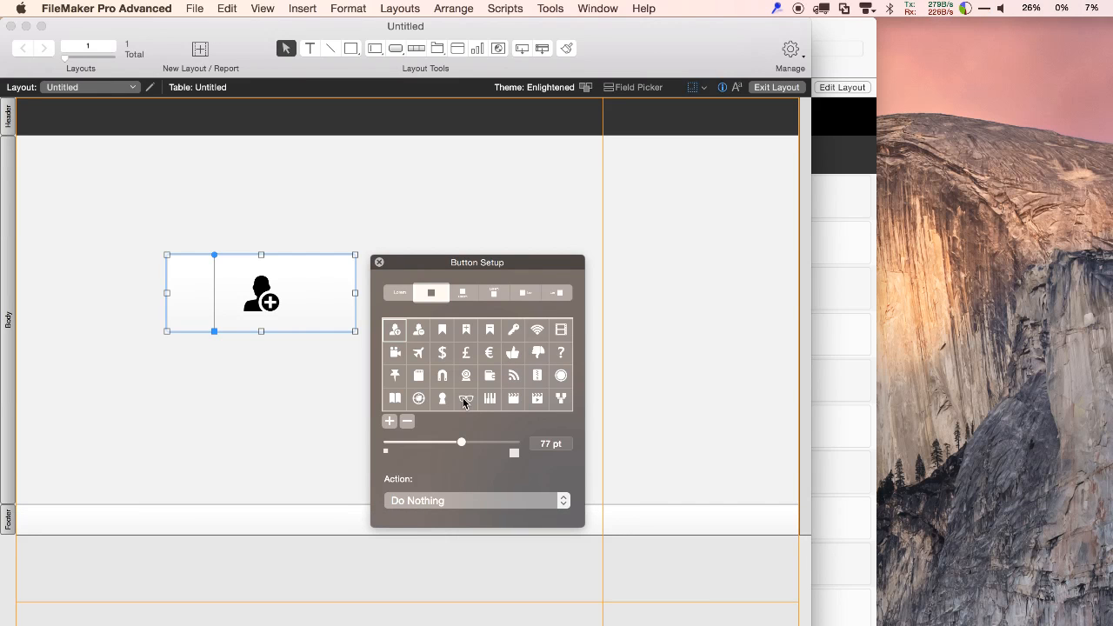
click(379, 263)
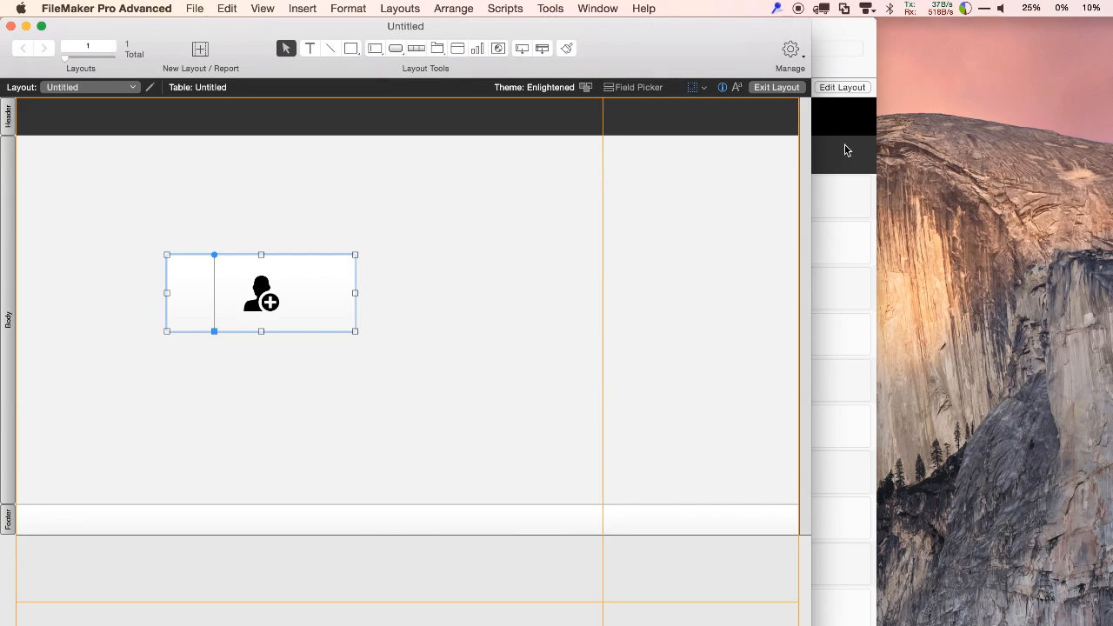
click(828, 119)
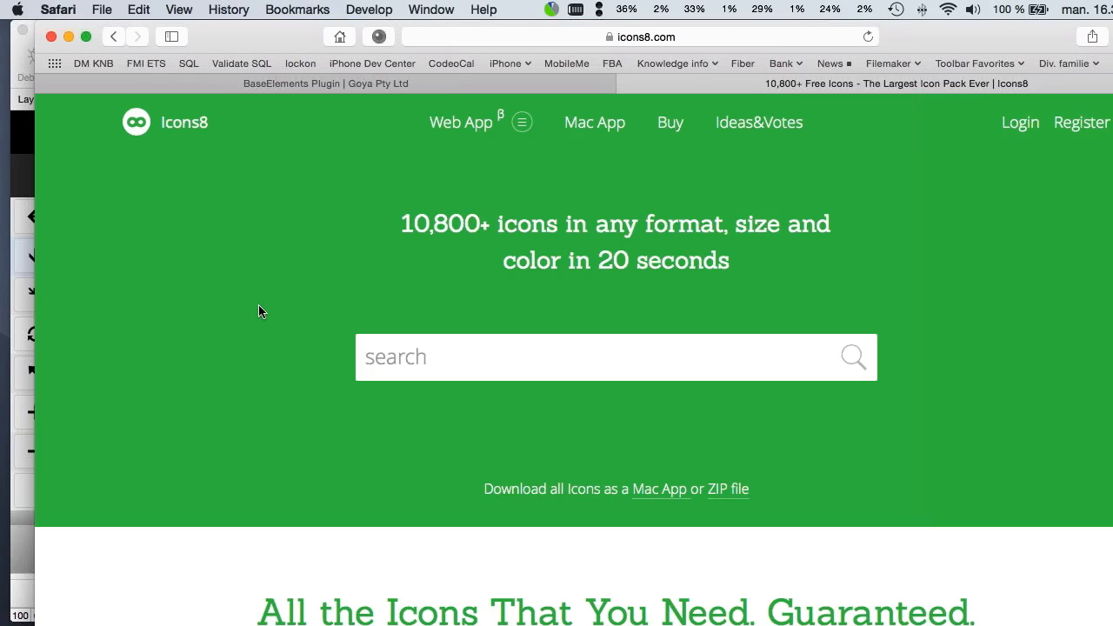
Step: Browse the popular icons on the Icons8 home page and the New Icons list in its web app
scroll(258, 309, down, 10)
scroll(257, 311, down, 3)
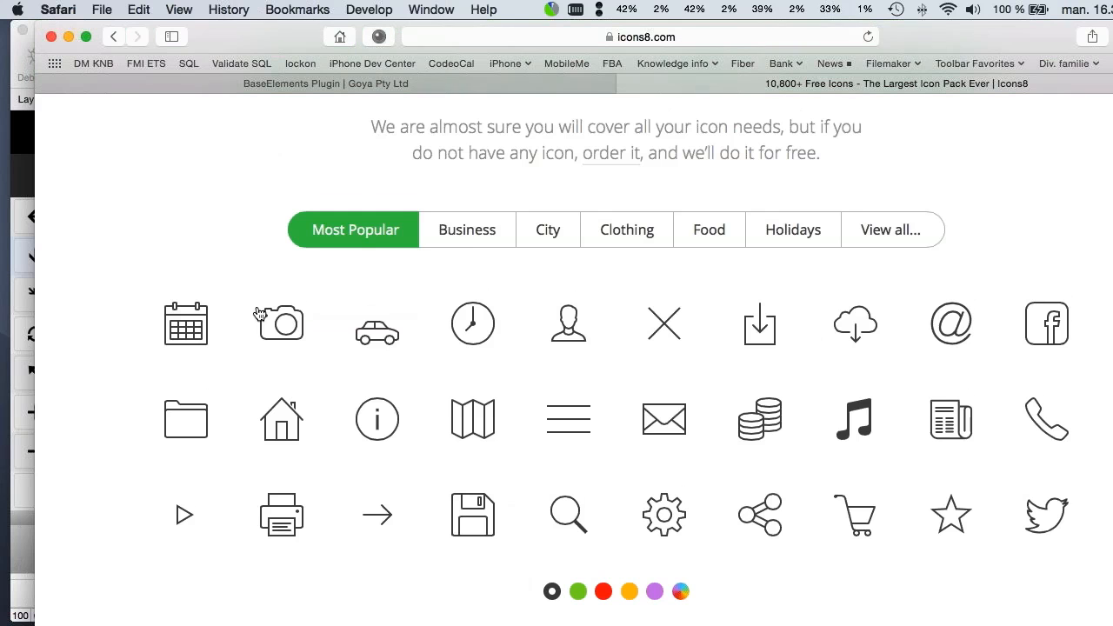
click(478, 222)
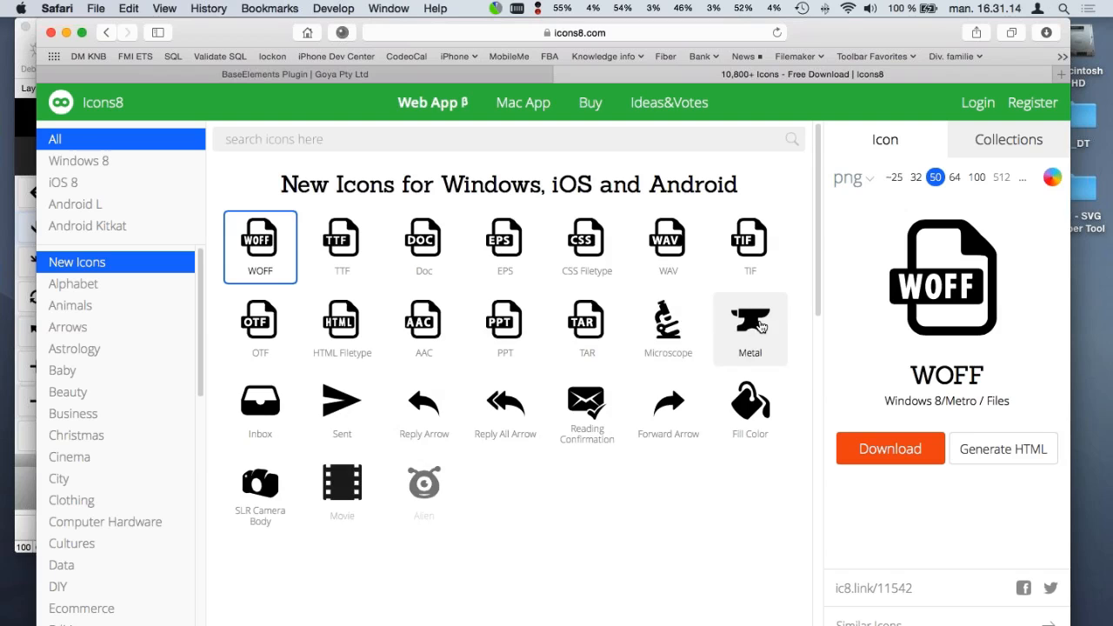
scroll(717, 360, down, 10)
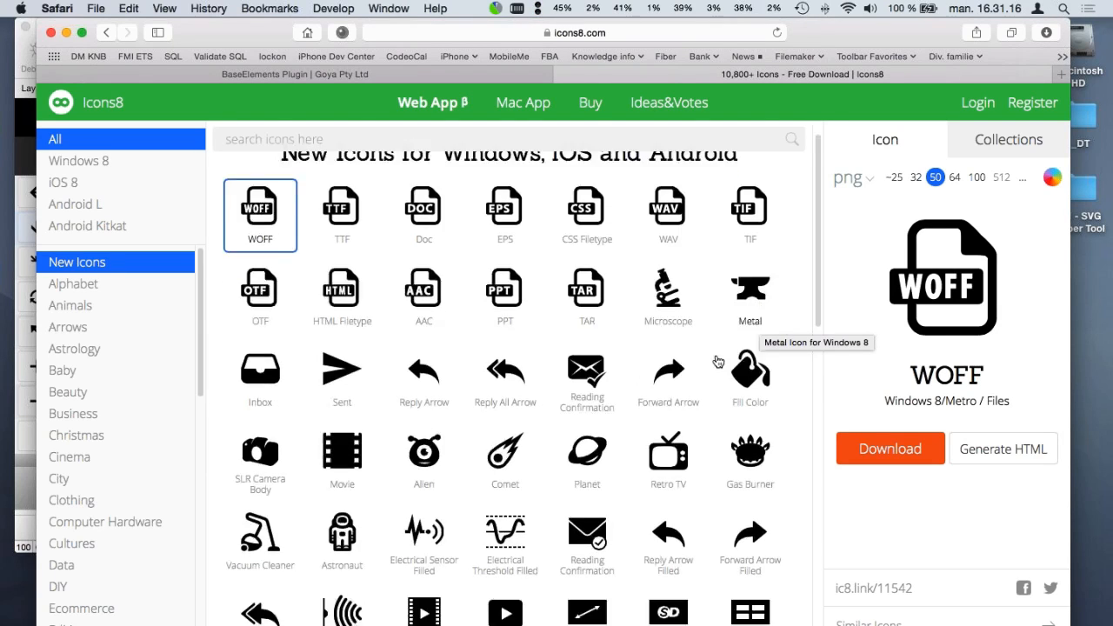
scroll(746, 323, down, 3)
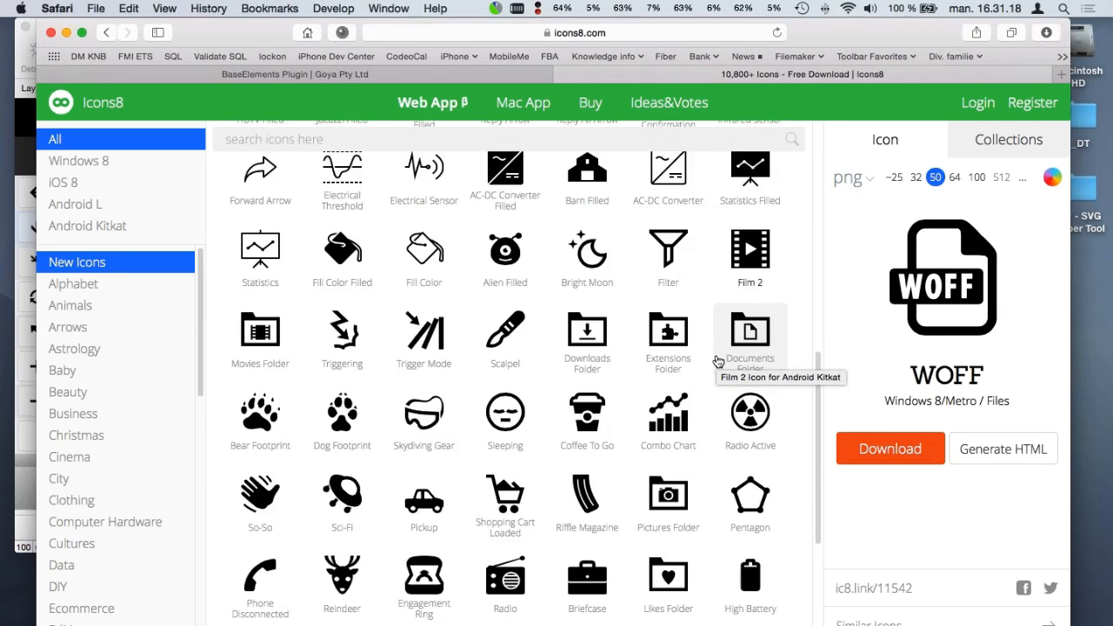
scroll(139, 318, down, 1)
Step: View the Computer Hardware icons and browse through the Ecommerce icons in the Icons8 web app
scroll(138, 318, down, 5)
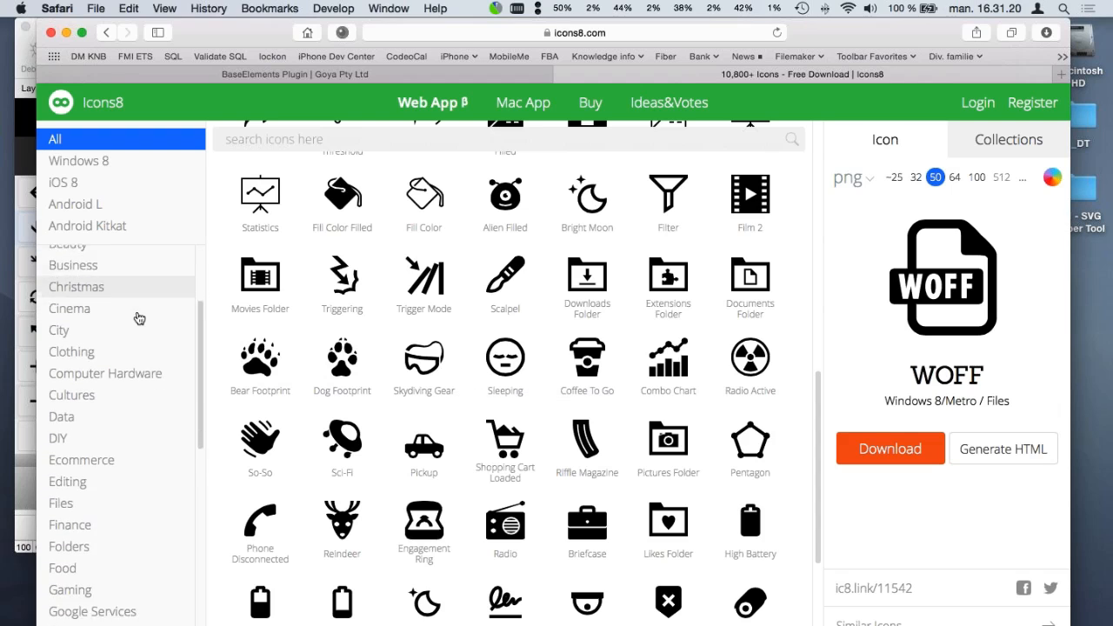
click(132, 330)
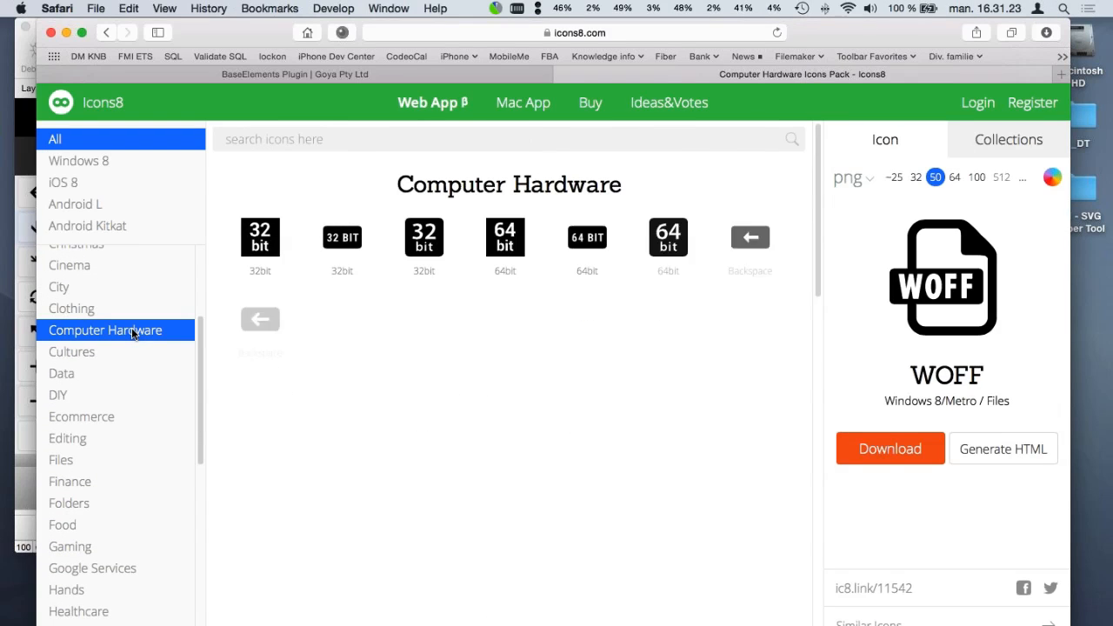
scroll(132, 331, down, 4)
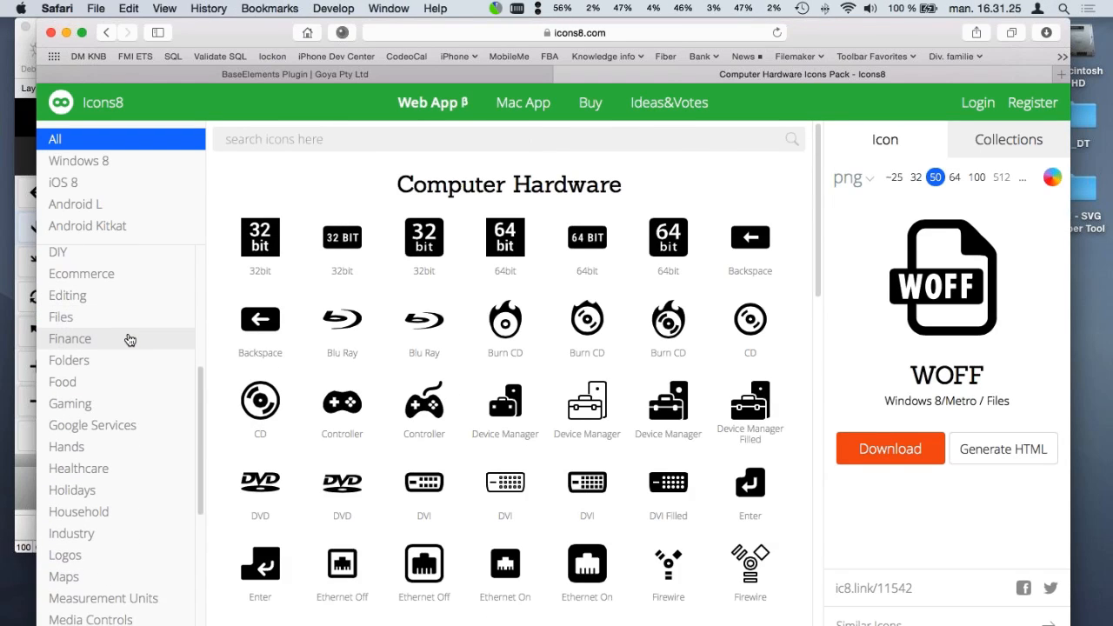
scroll(123, 317, down, 1)
click(117, 278)
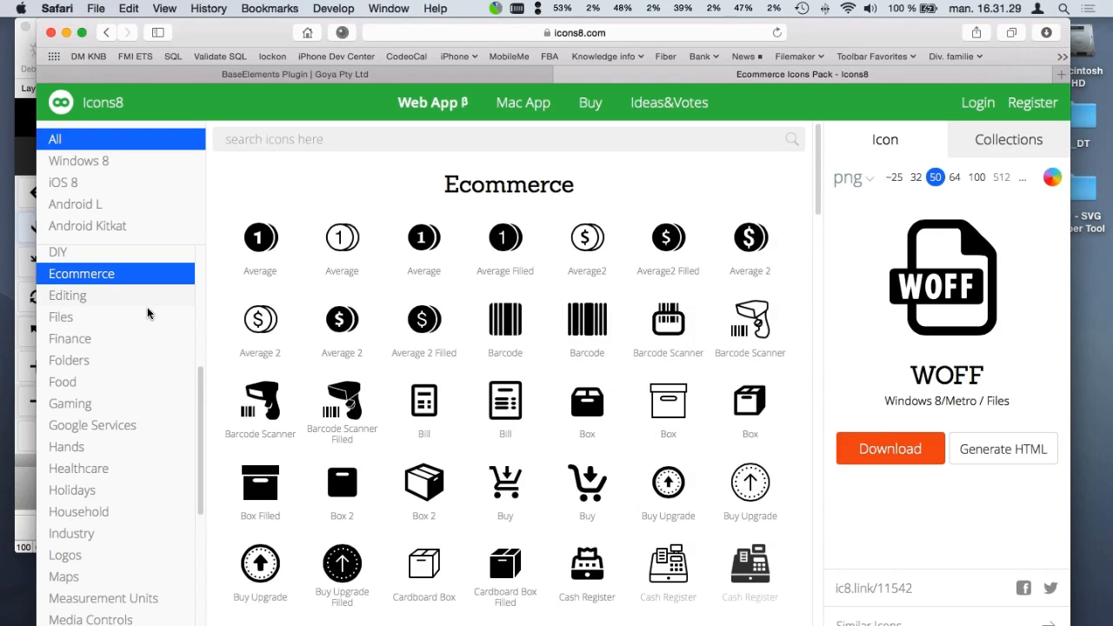
scroll(317, 340, down, 3)
scroll(316, 342, down, 5)
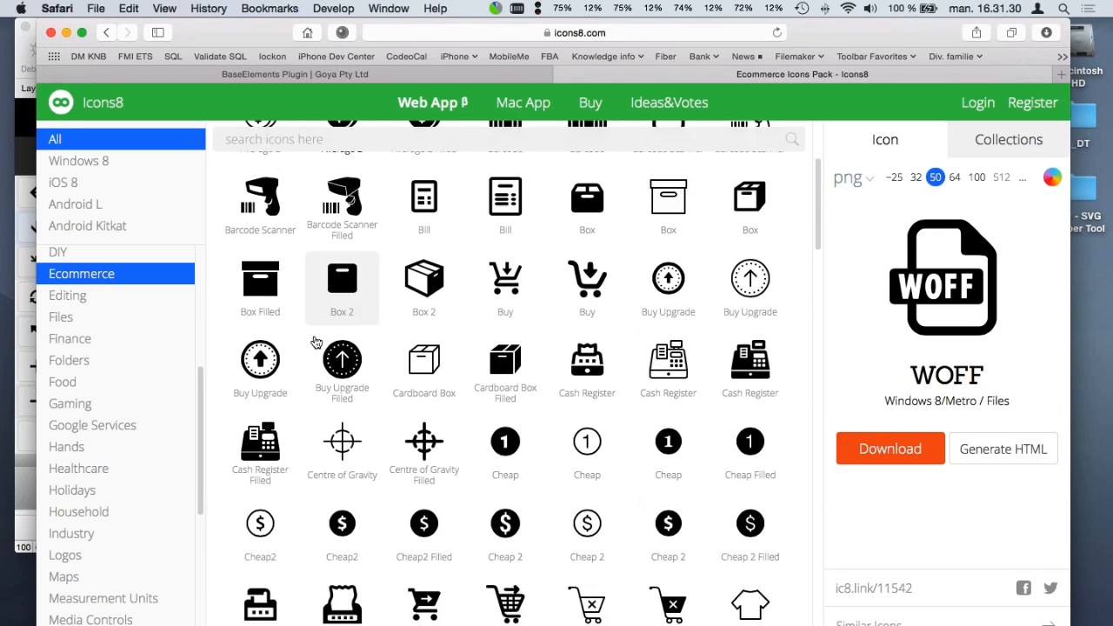
scroll(317, 341, down, 7)
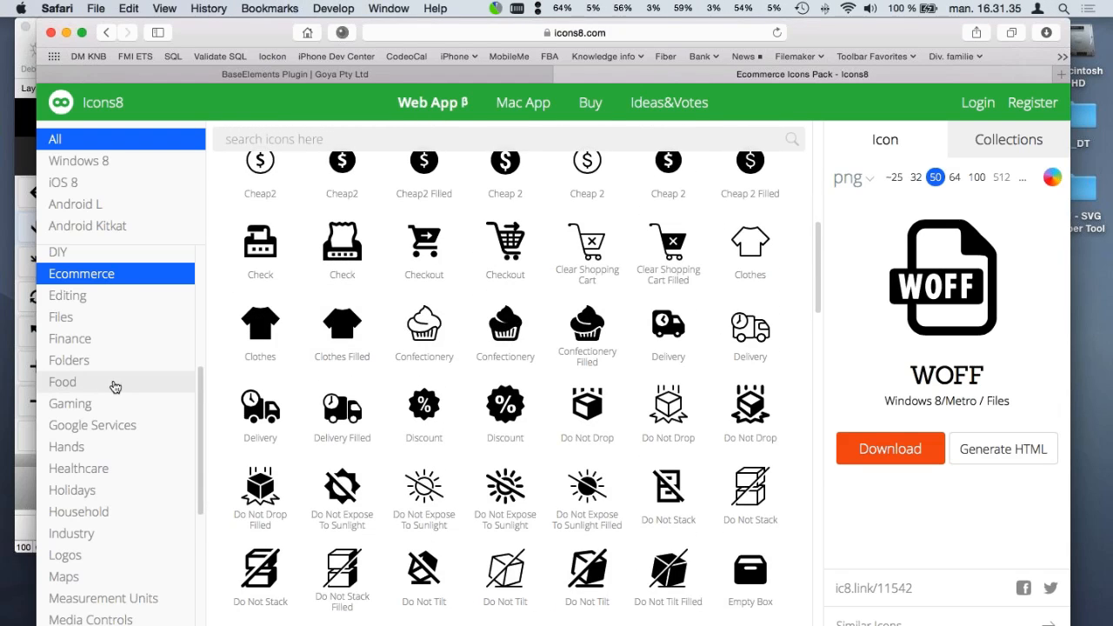
Step: Look through the icon categories in the Icons8 web app and view the Network icons
scroll(108, 385, down, 2)
scroll(108, 385, down, 2)
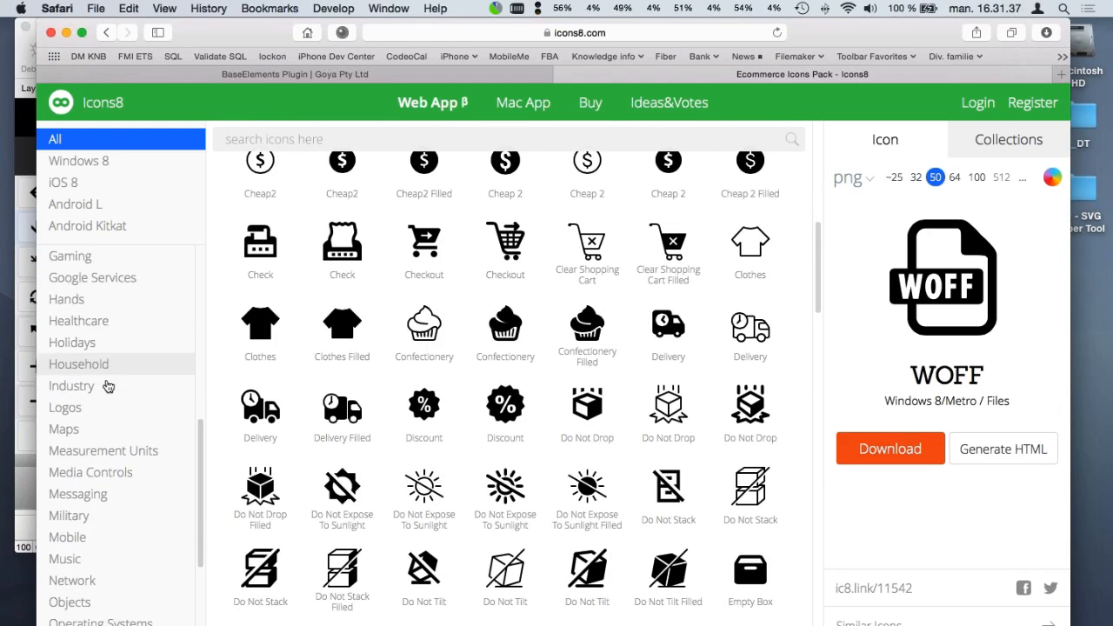
scroll(104, 385, down, 2)
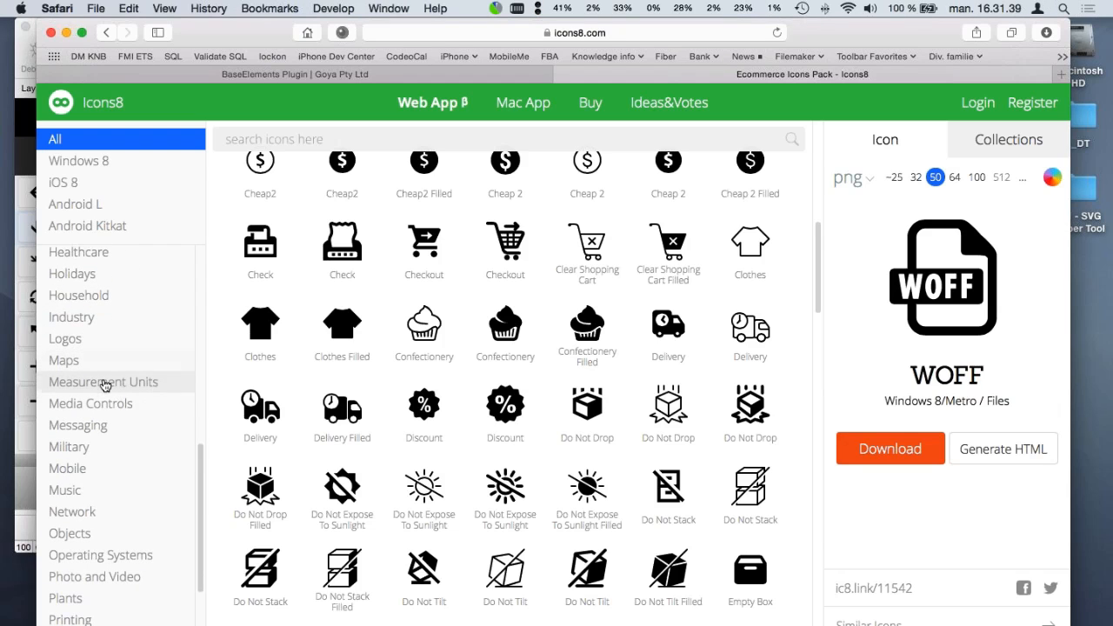
click(72, 450)
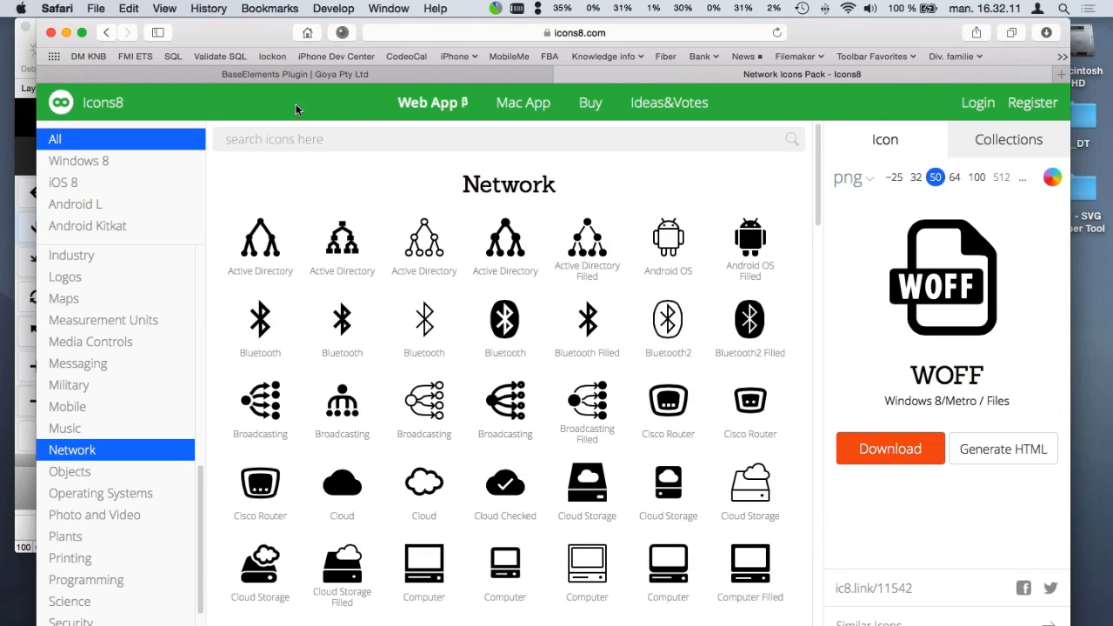
Step: Return to the Icons8 home page and look over its icon search and download options
click(112, 103)
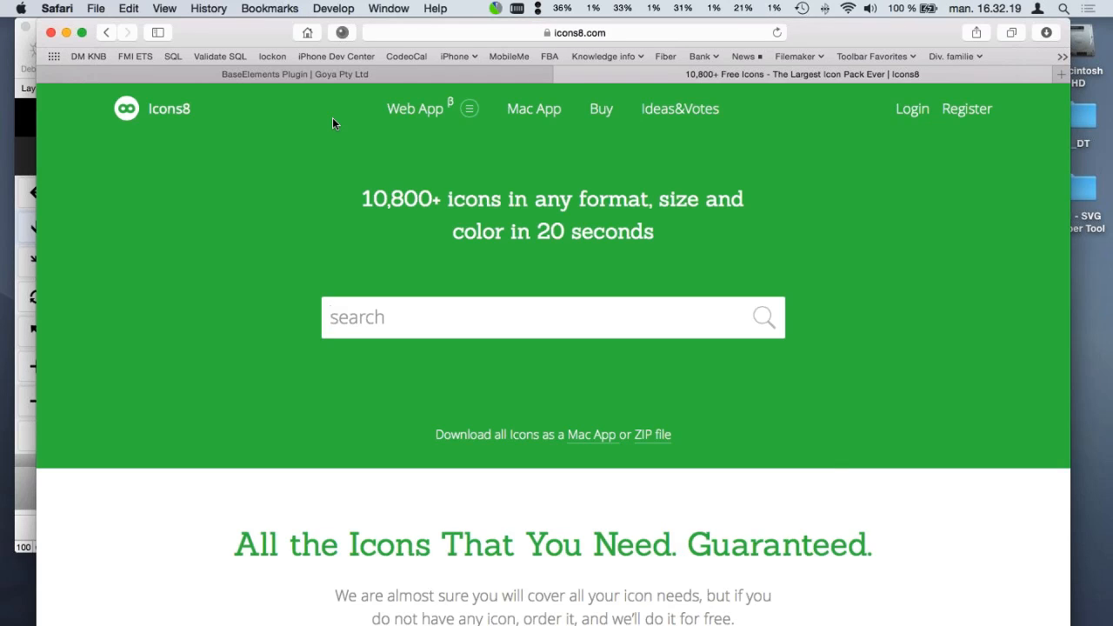
scroll(266, 207, down, 2)
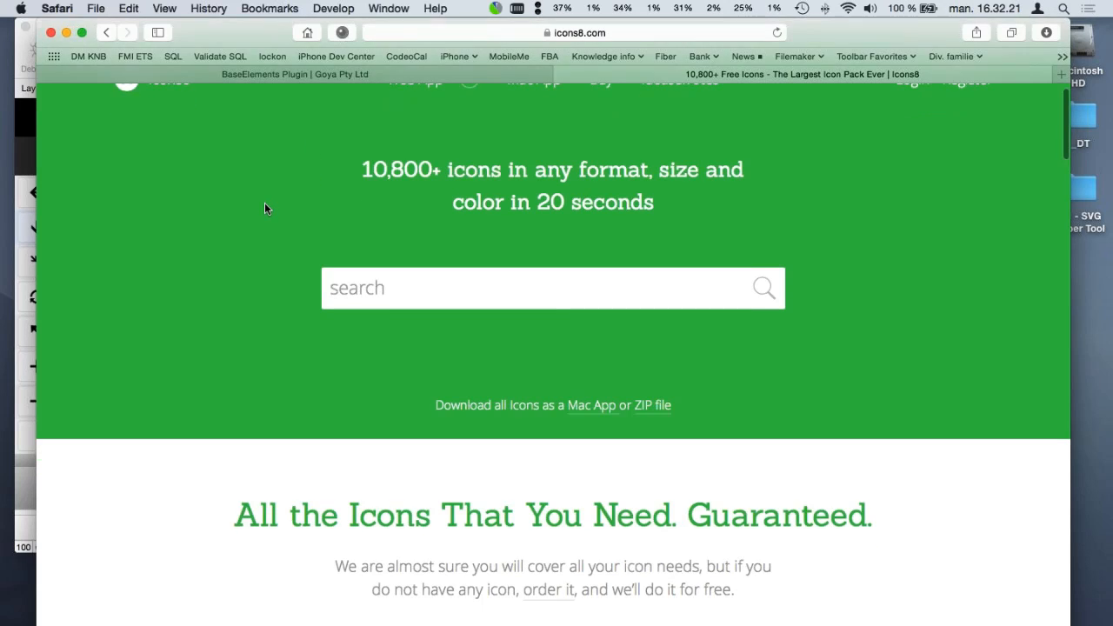
scroll(266, 207, down, 1)
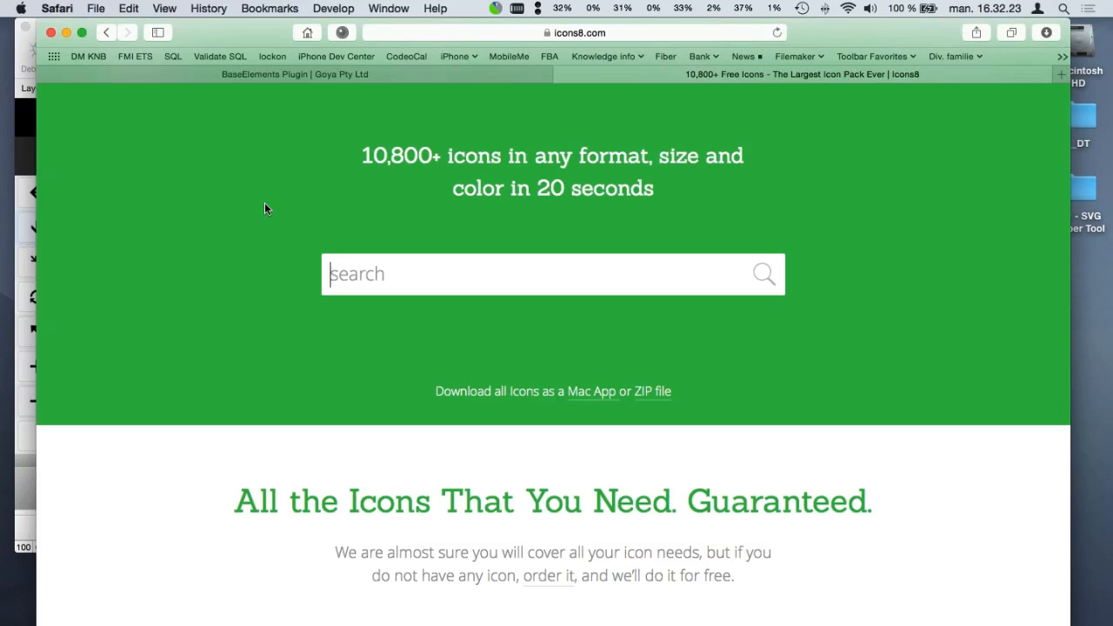
scroll(435, 156, up, 3)
Step: View the Icons8 icon packs for sale and examine the company plans, highlighting the SVG format in the Pro plan's features
click(598, 109)
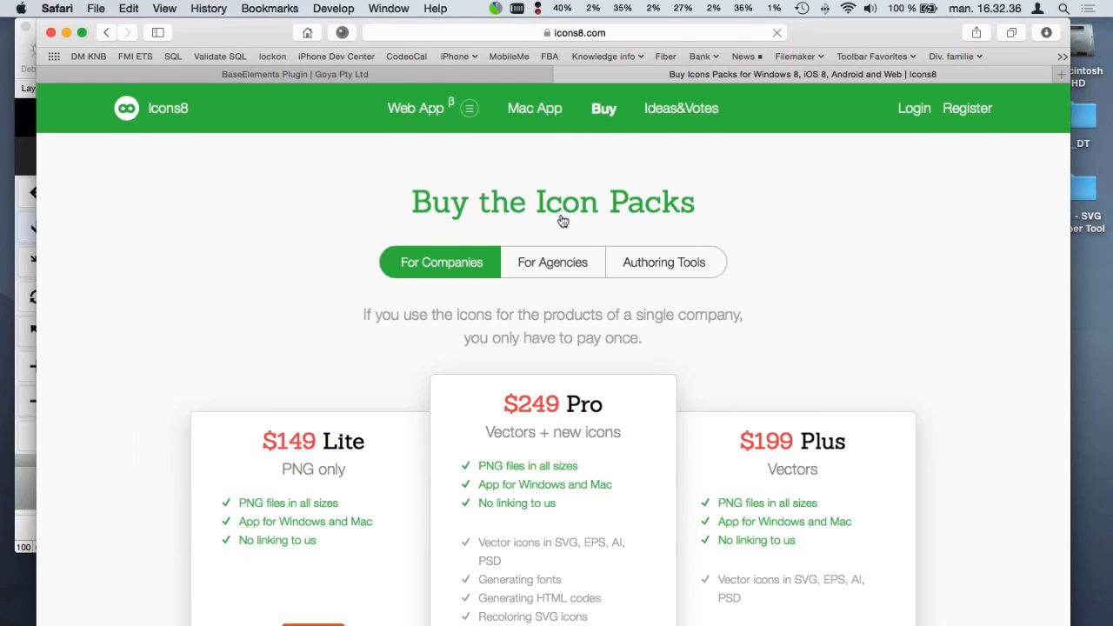
scroll(318, 273, down, 4)
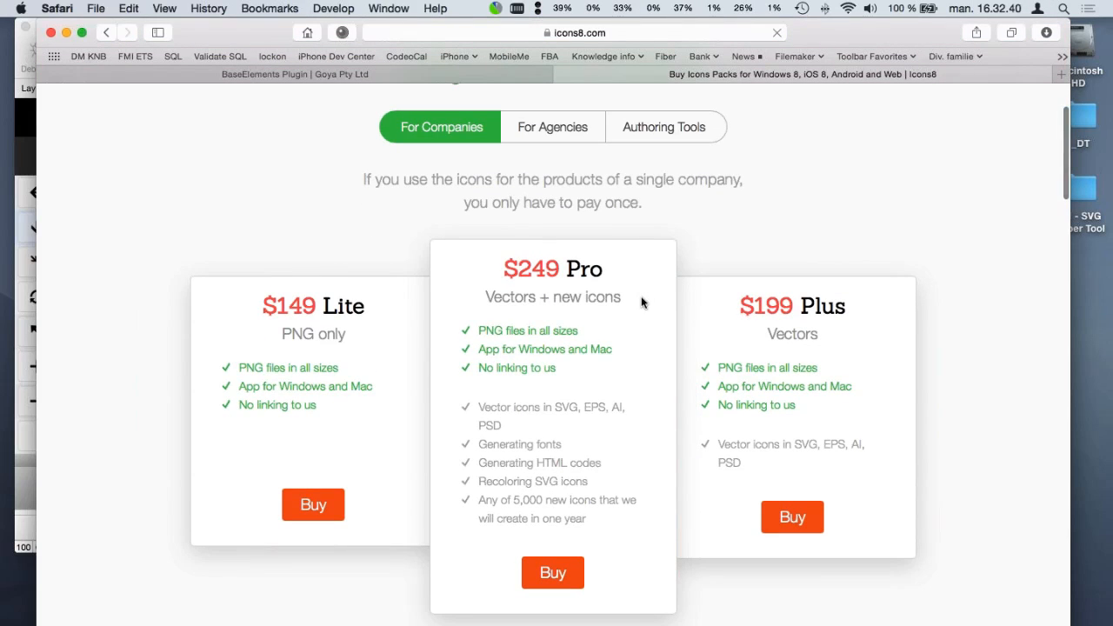
drag(555, 407, 579, 407)
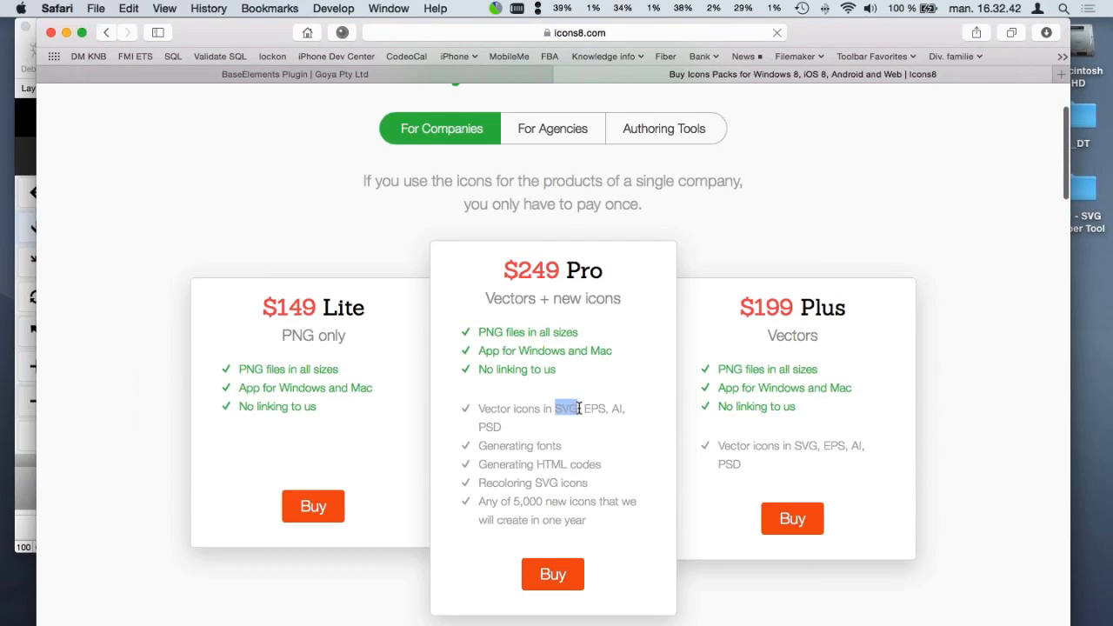
click(632, 459)
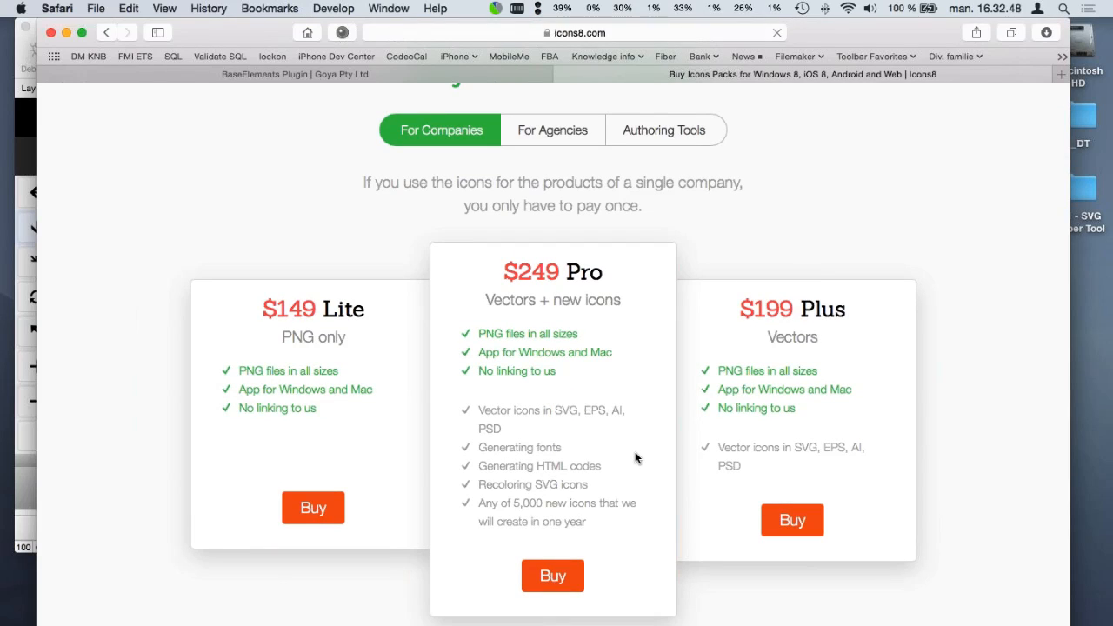
scroll(635, 458, up, 3)
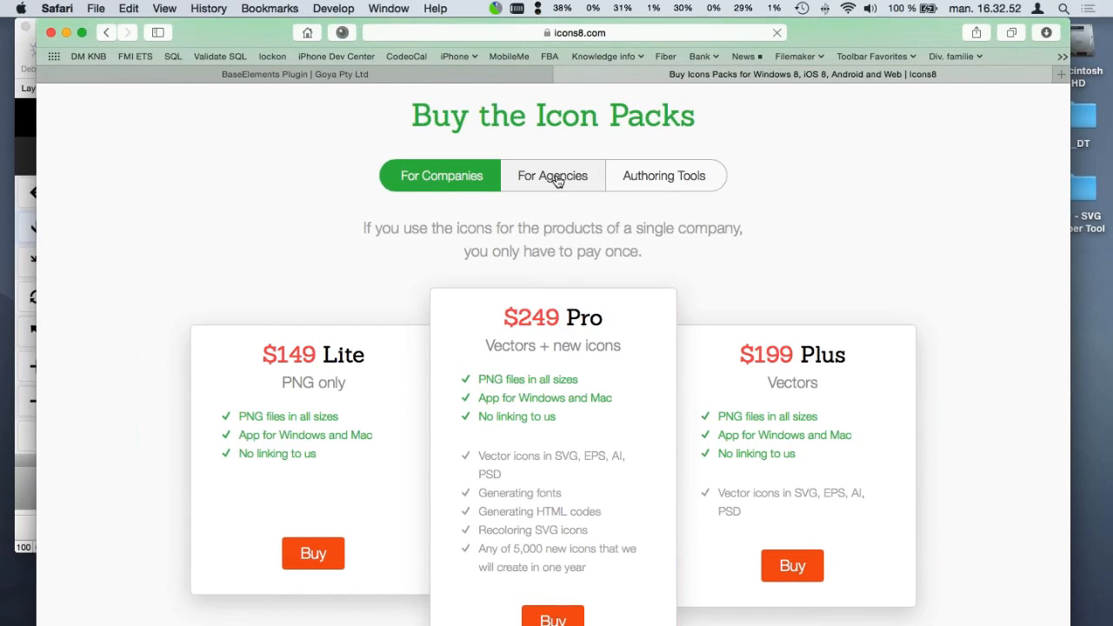
Step: Examine the icon pack licence for agencies, including its features and limitations
click(556, 180)
scroll(641, 287, down, 2)
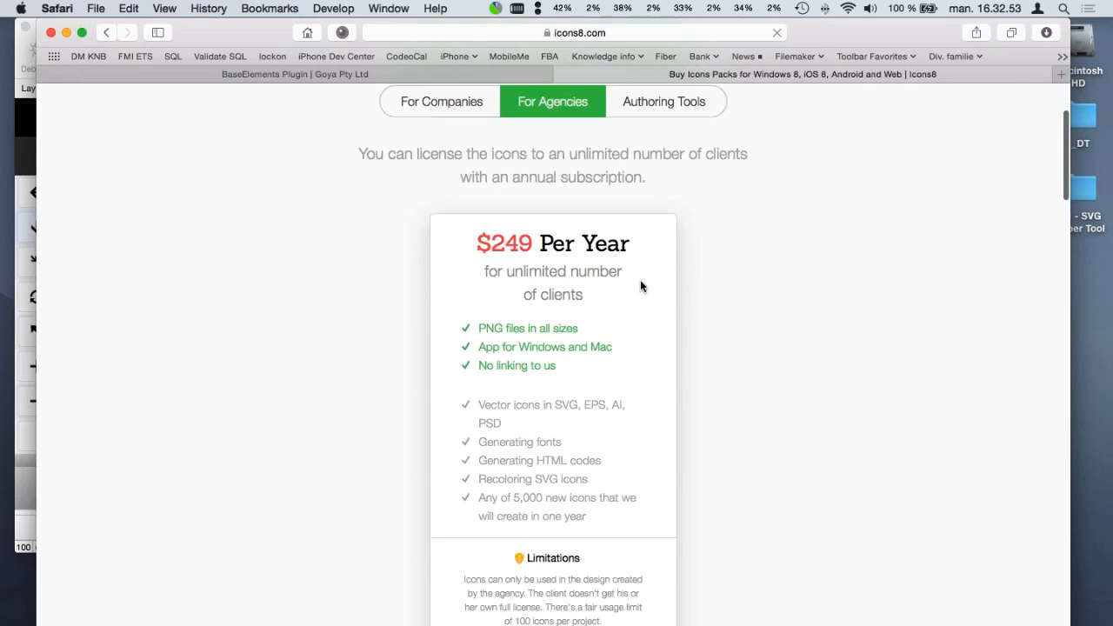
scroll(640, 286, down, 2)
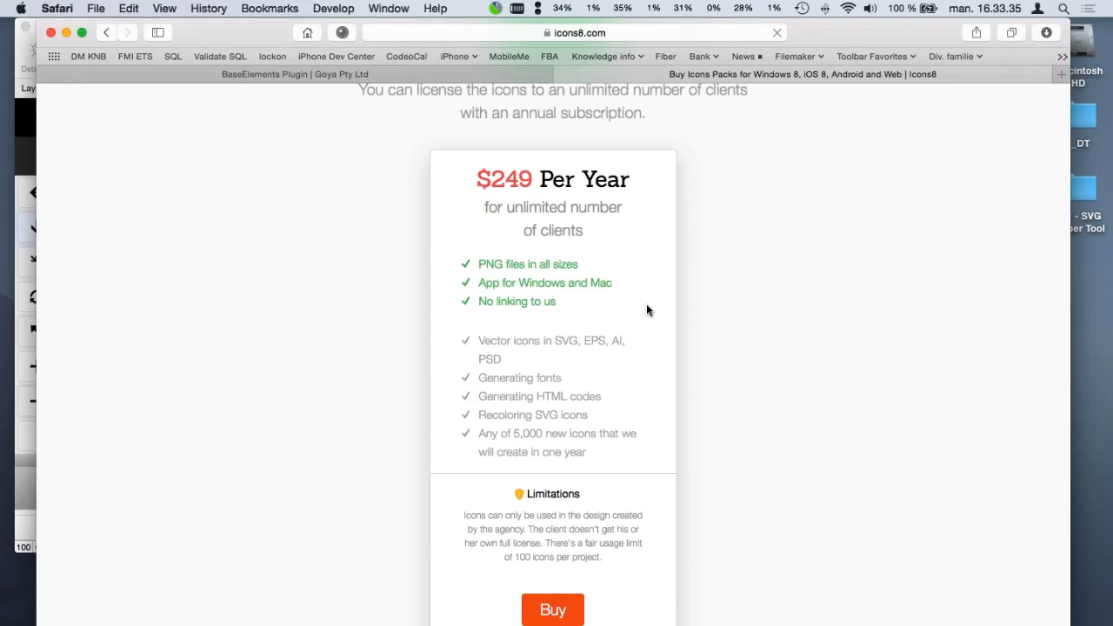
scroll(646, 311, up, 5)
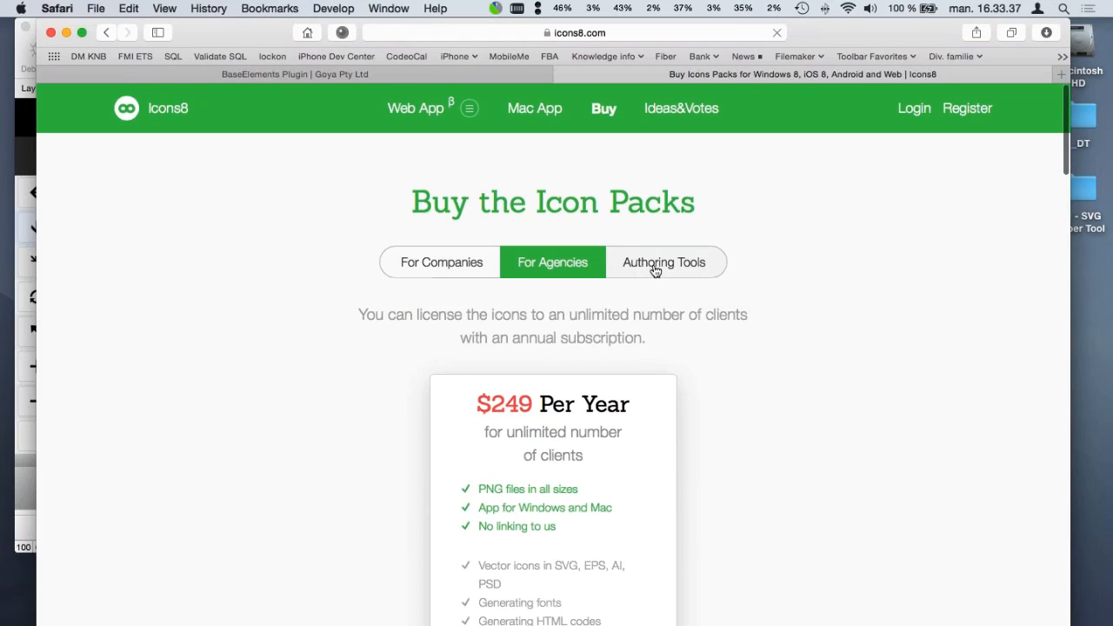
Step: Review the Authoring Tools icon licences and compare them with the subscription for agencies
click(648, 272)
scroll(647, 285, down, 2)
scroll(647, 291, down, 3)
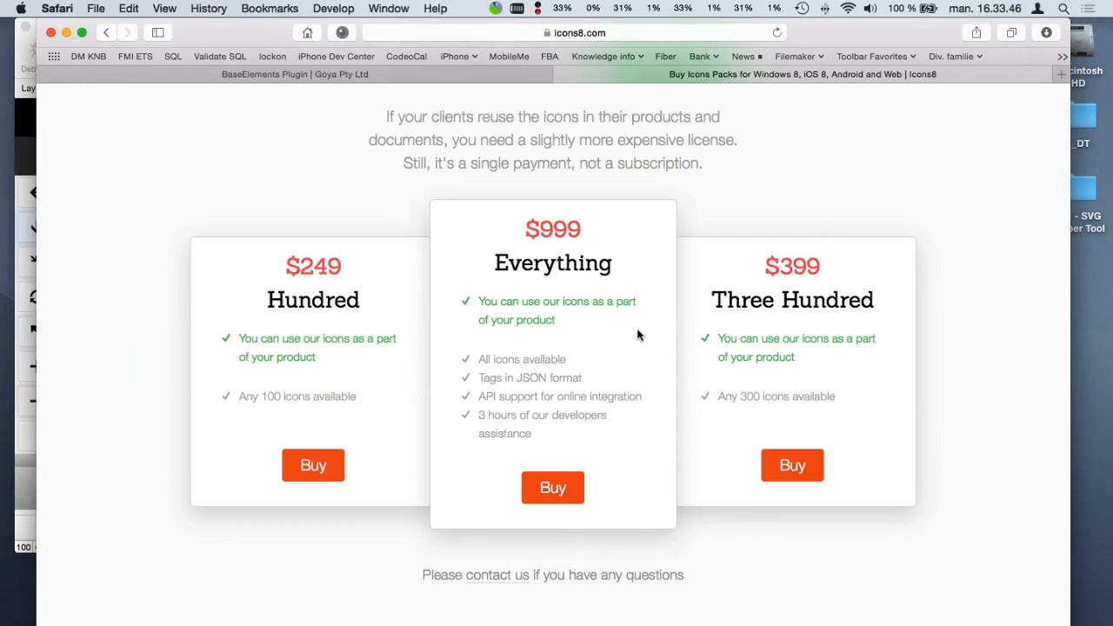
scroll(637, 335, up, 2)
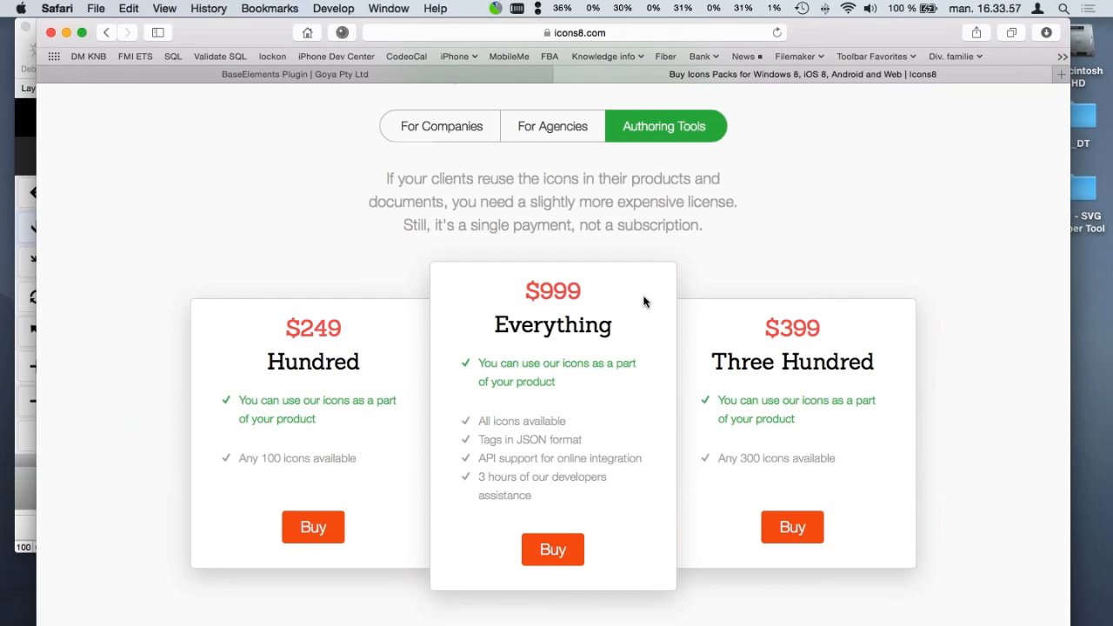
click(557, 137)
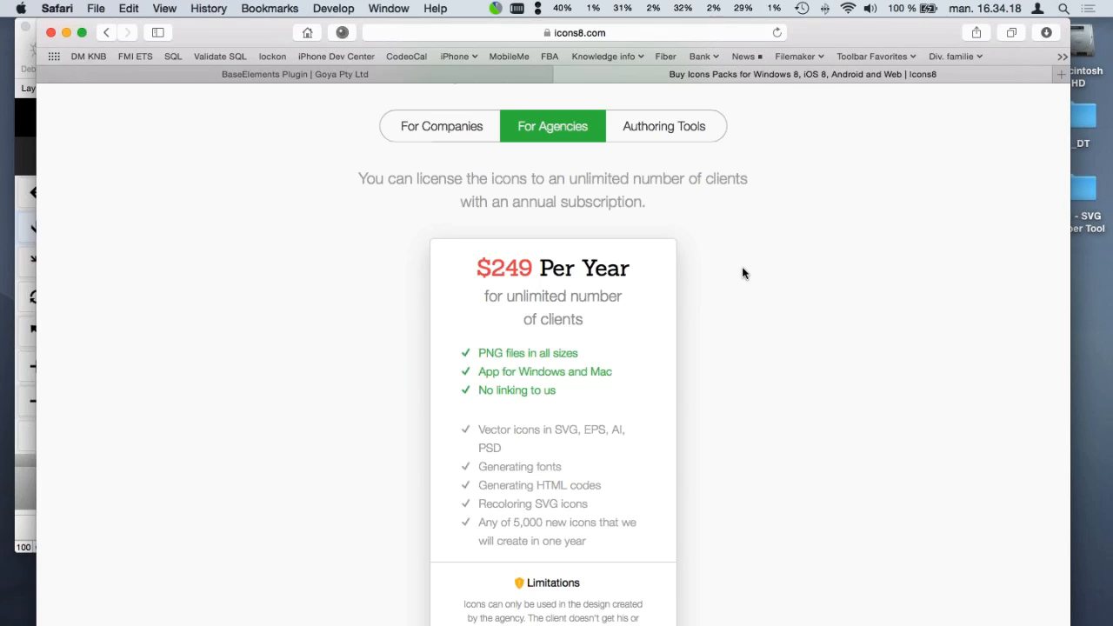
scroll(742, 272, up, 3)
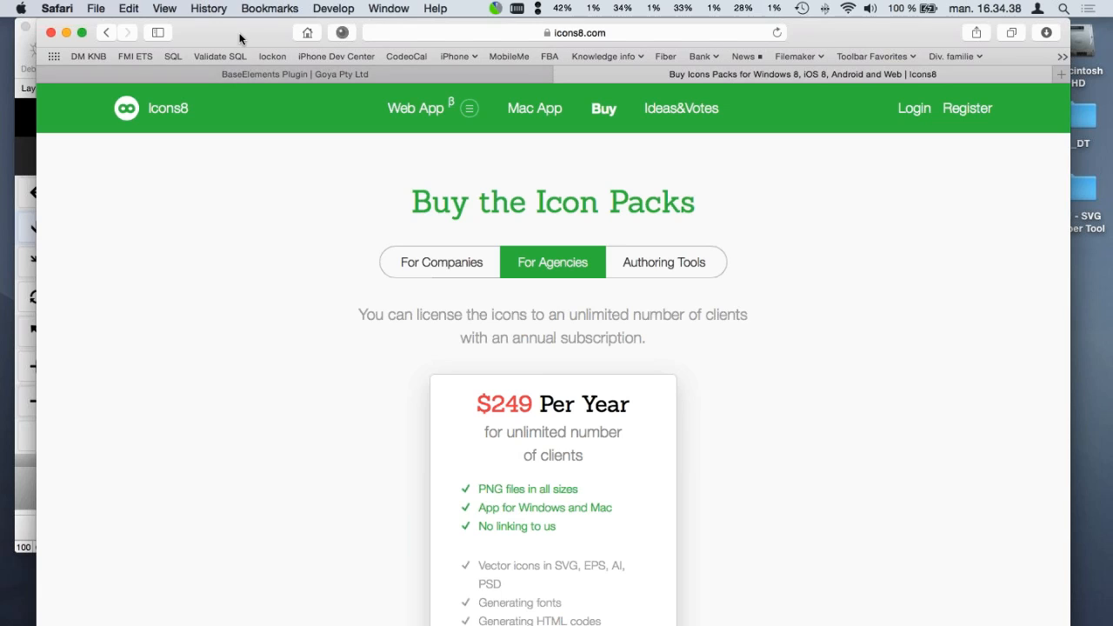
Step: Move the Safari window aside, switch to the DM-SVG_HelperTool file in FileMaker Pro Advanced and go to its Tool section
drag(240, 35, 1112, 176)
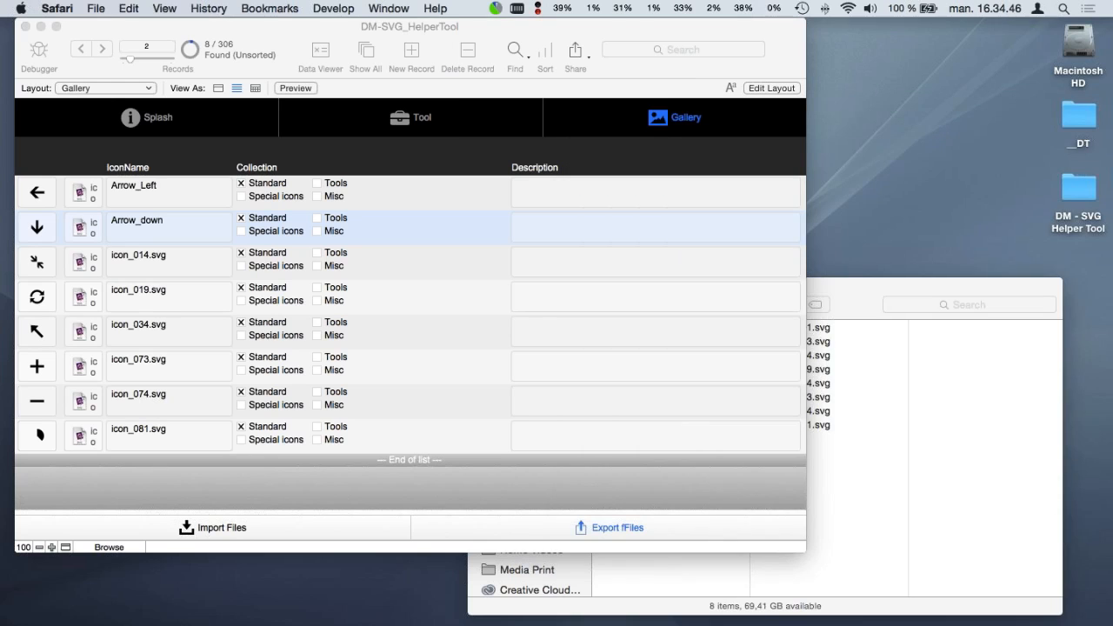
click(449, 449)
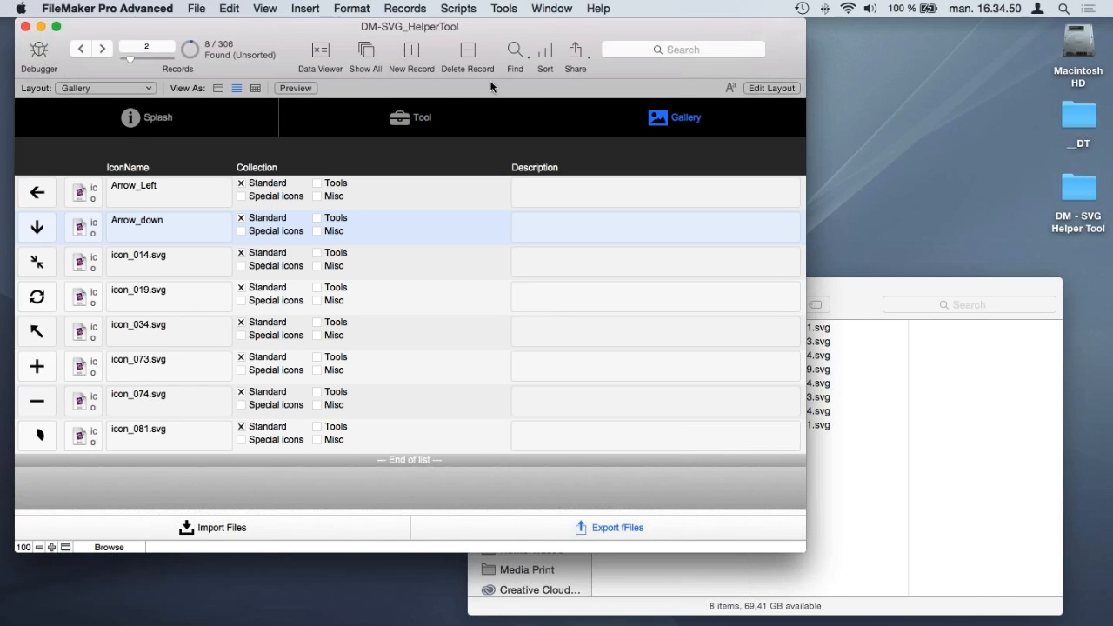
click(421, 122)
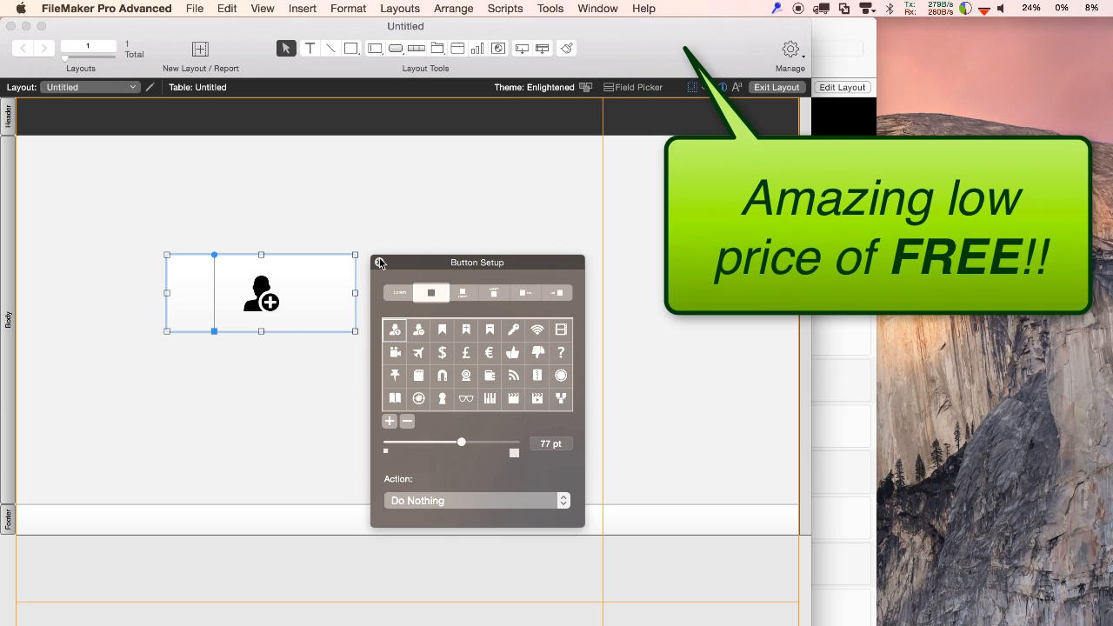
Step: Close the Button Setup window for the button with the person-plus icon in the Untitled layout
click(379, 263)
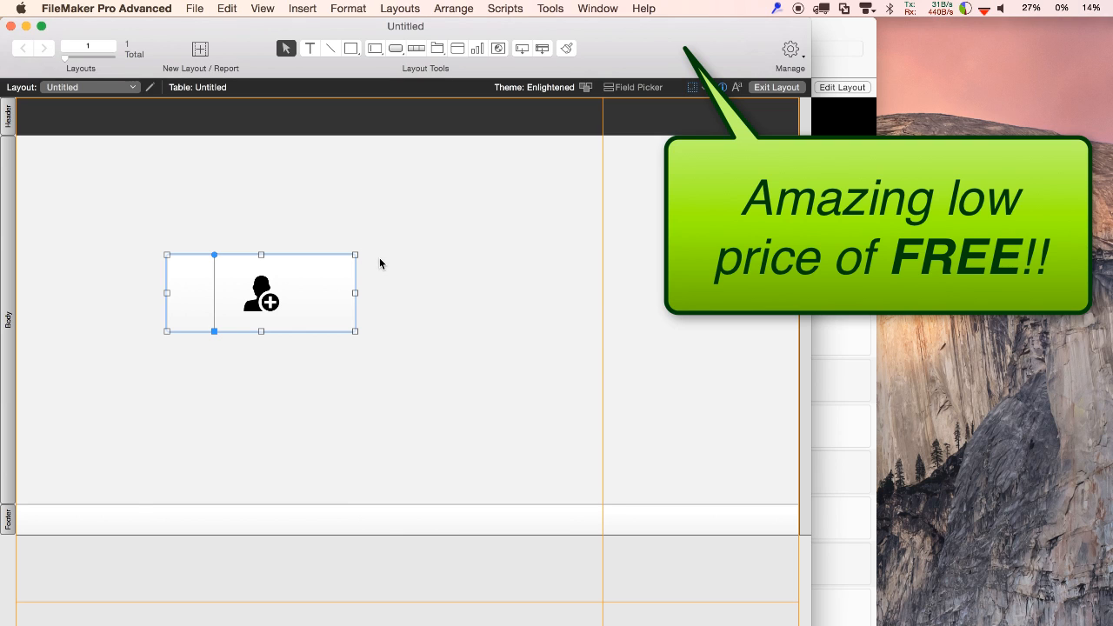